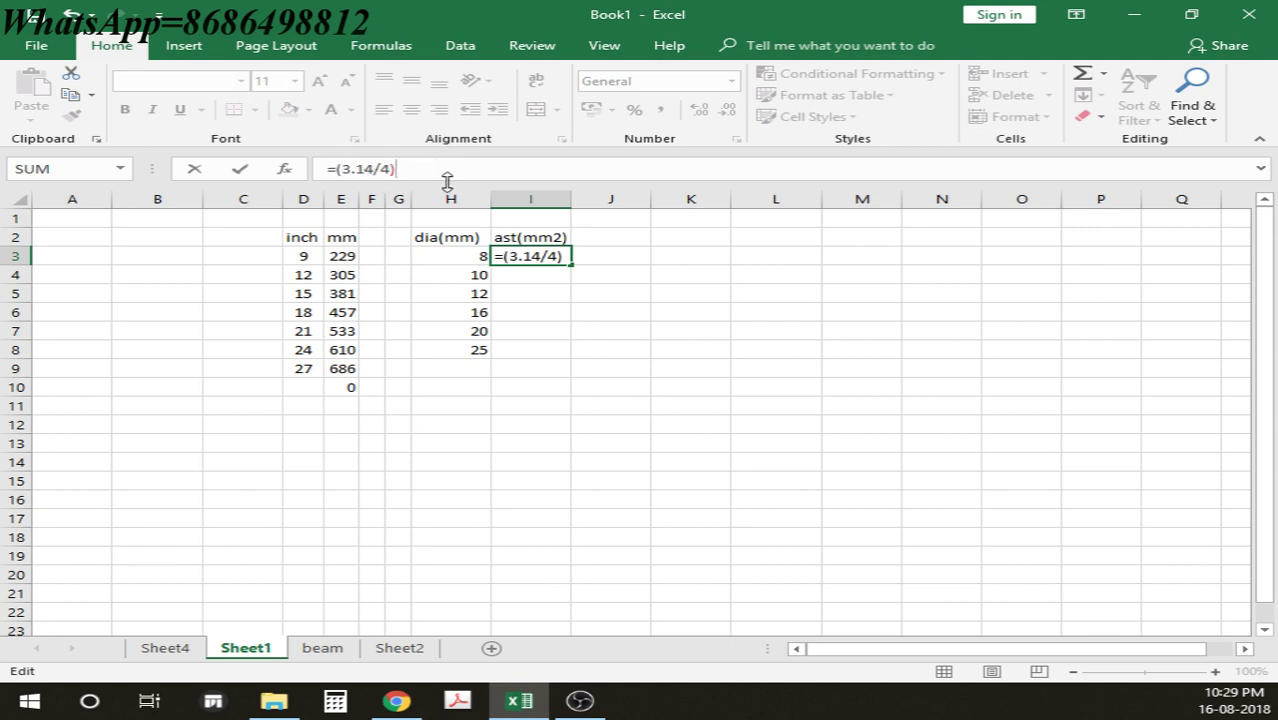
# Step: Complete the bar area formula in cell I3 as =(3.14/4)*(H3^2)
pyautogui.write('*')
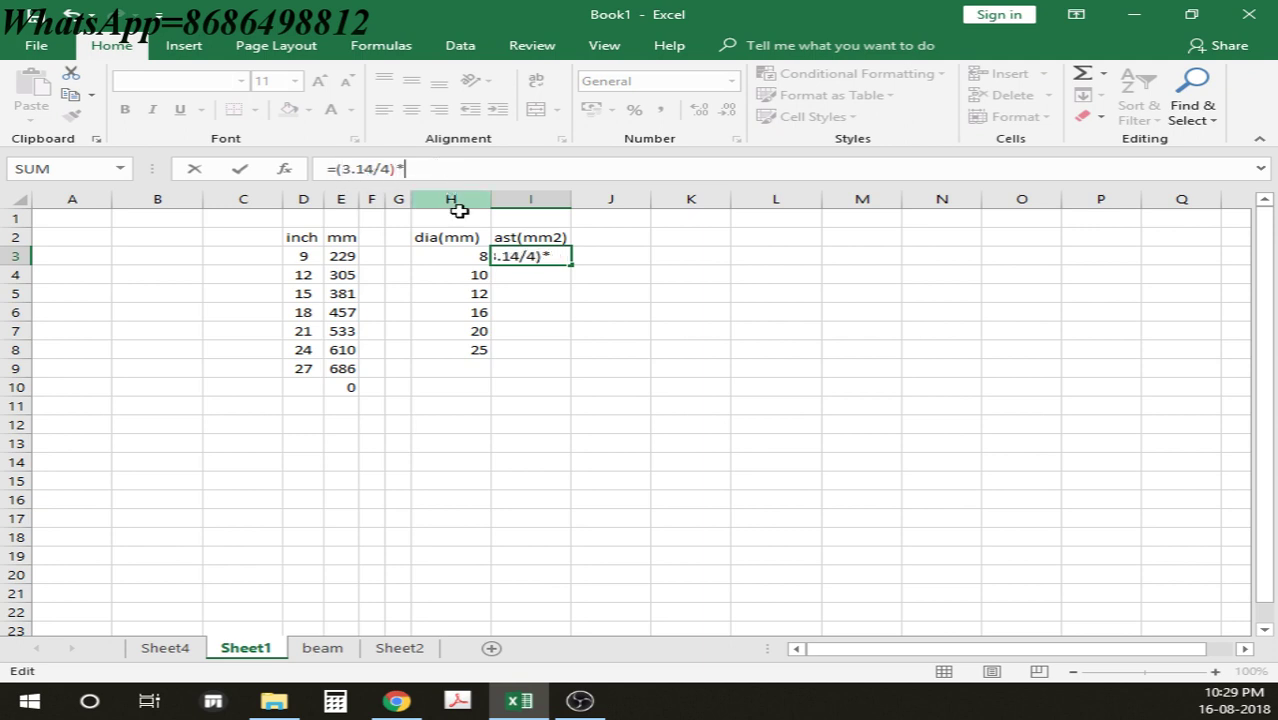
pyautogui.click(461, 256)
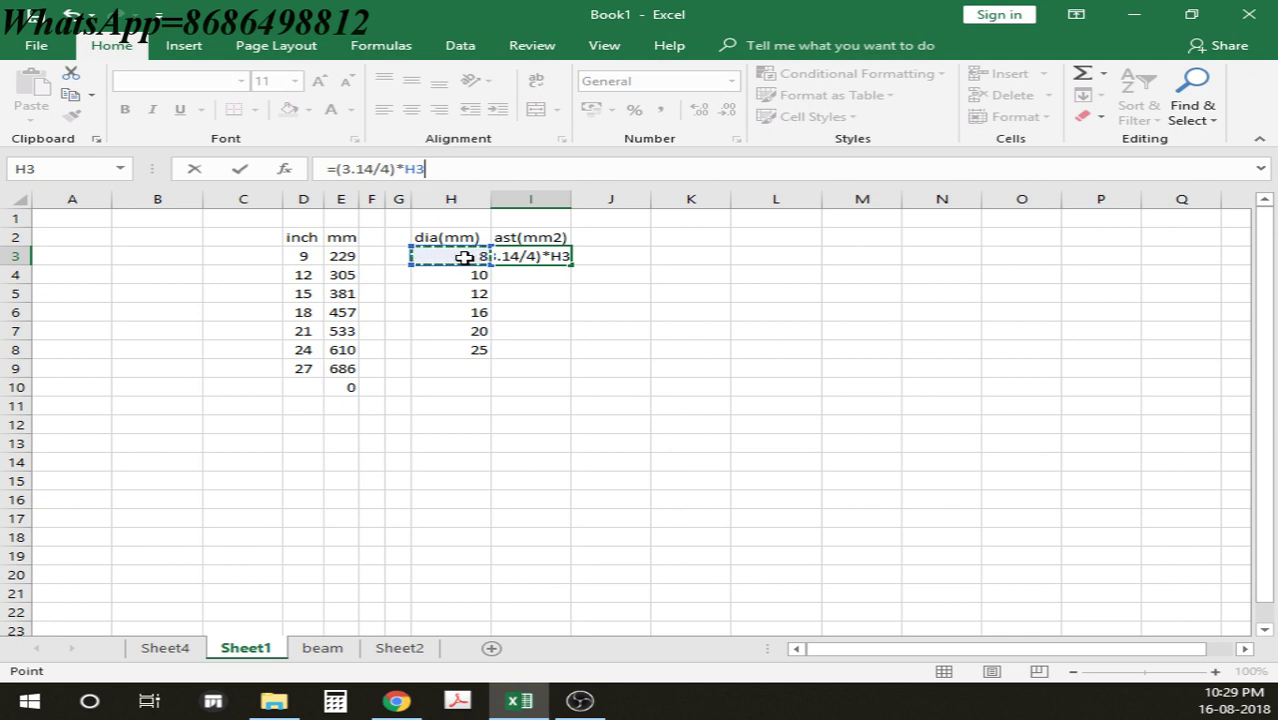
pyautogui.write('^2')
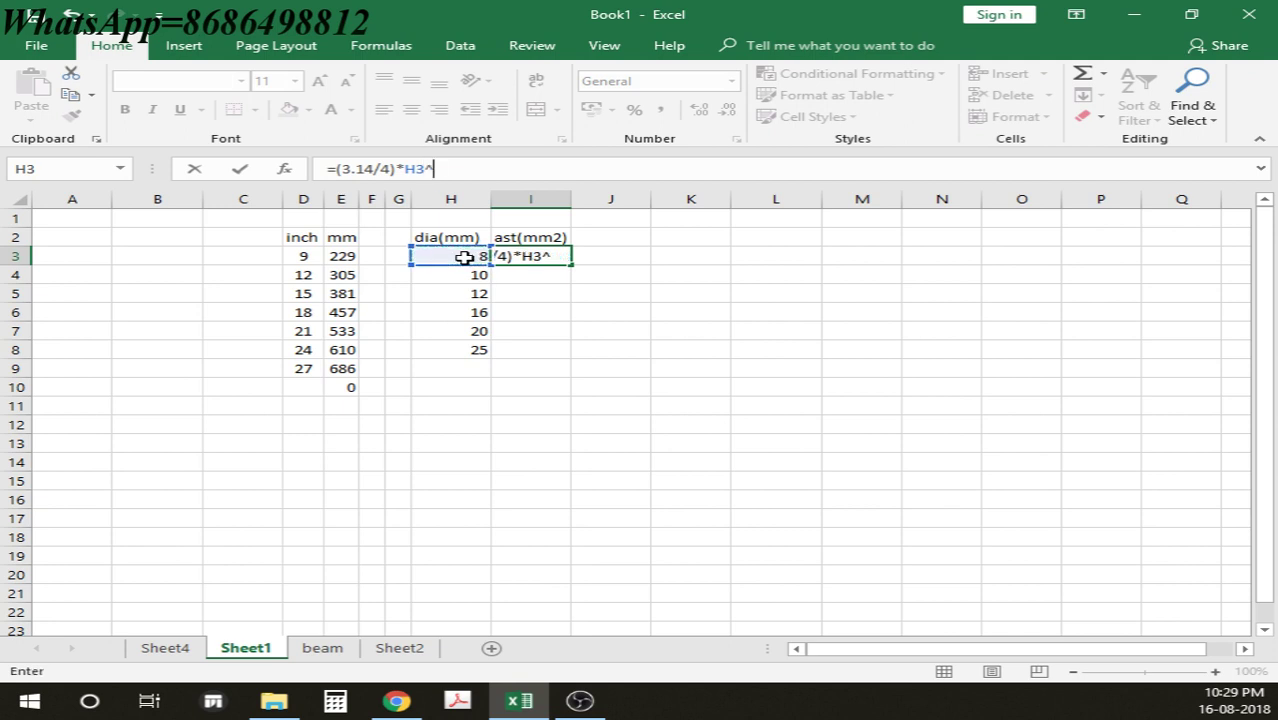
pyautogui.moveTo(403, 169); pyautogui.dragTo(454, 169)
pyautogui.click(451, 169)
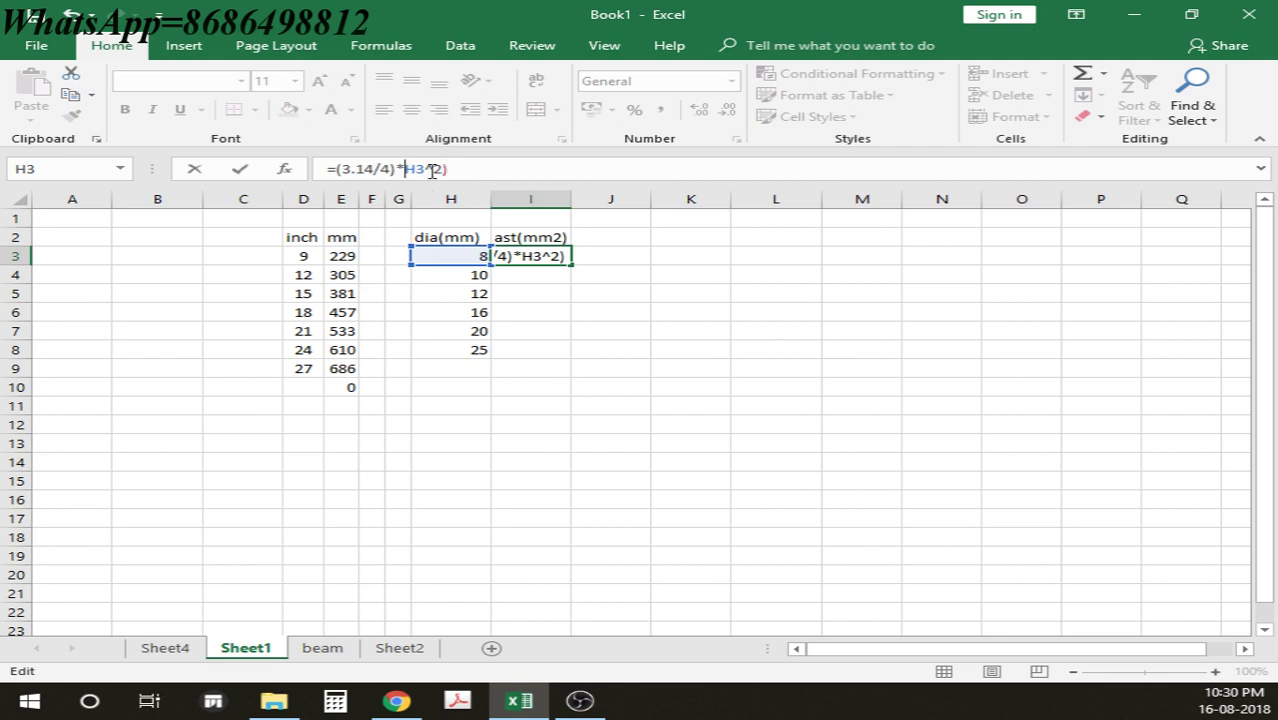
pyautogui.write('(')
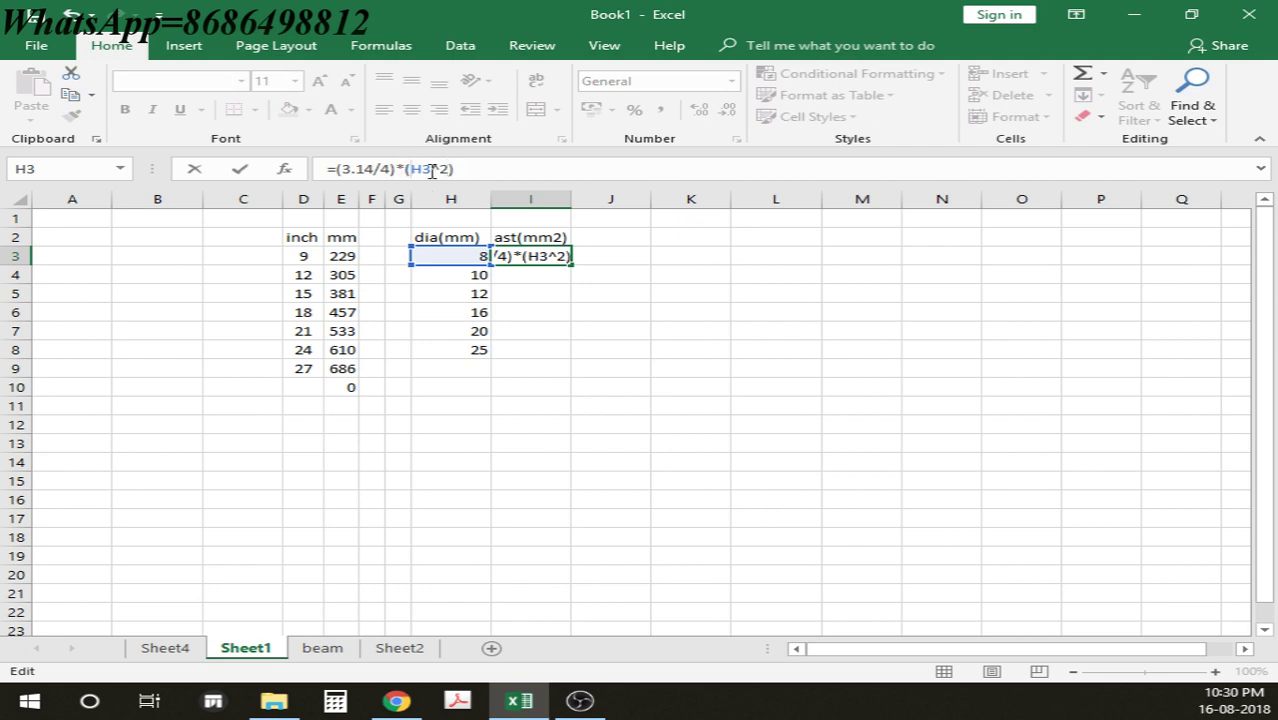
pyautogui.press('Return')
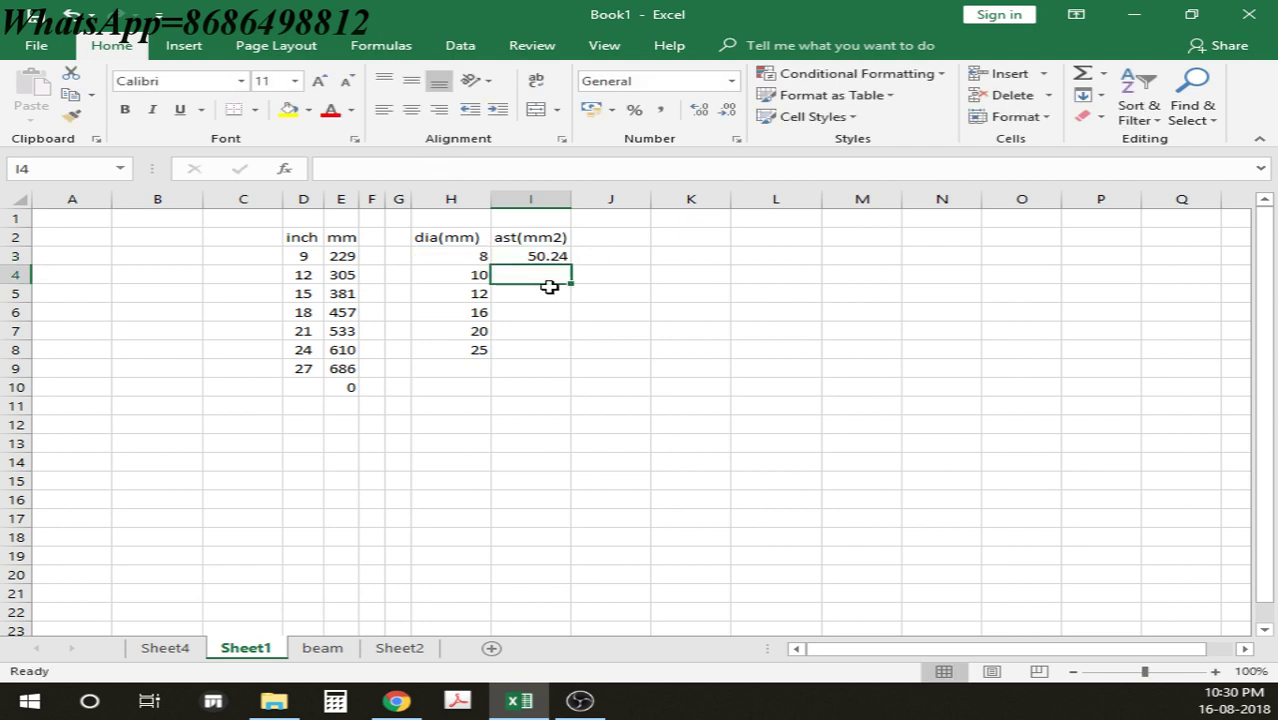
# Step: Fill the area formula from I3 down through I8 for all the listed diameters
pyautogui.click(467, 258)
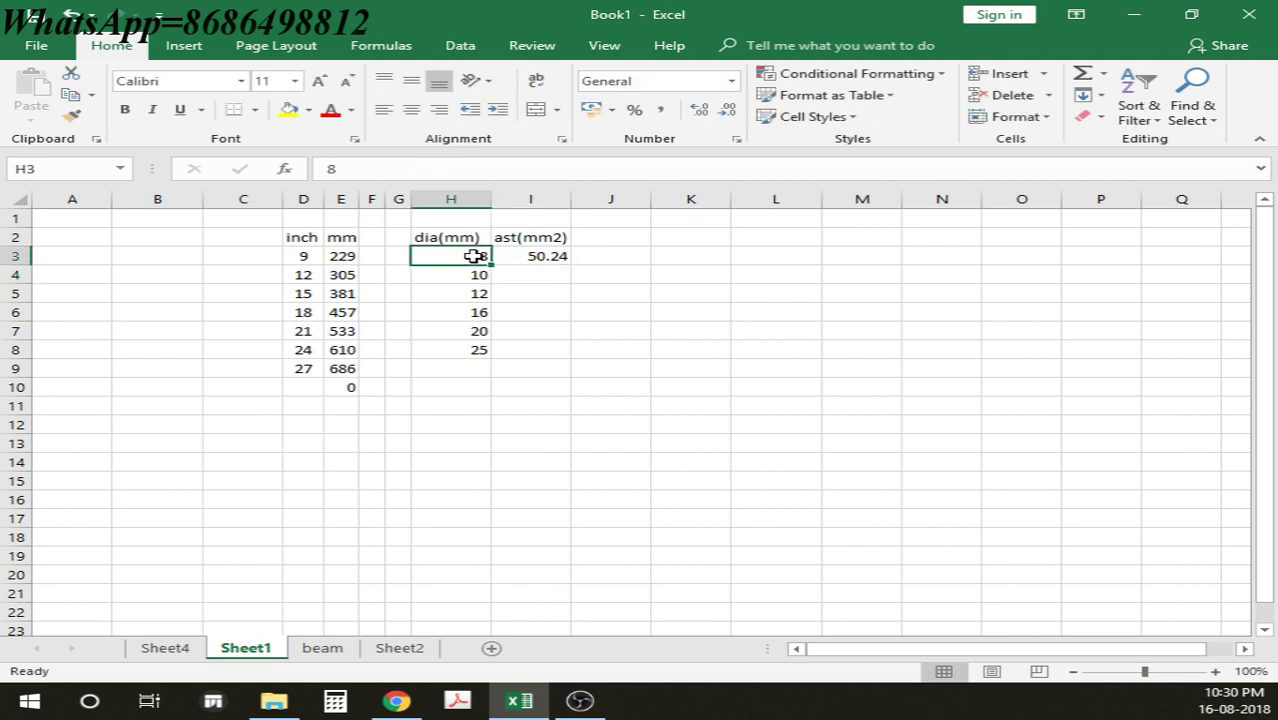
pyautogui.click(551, 258)
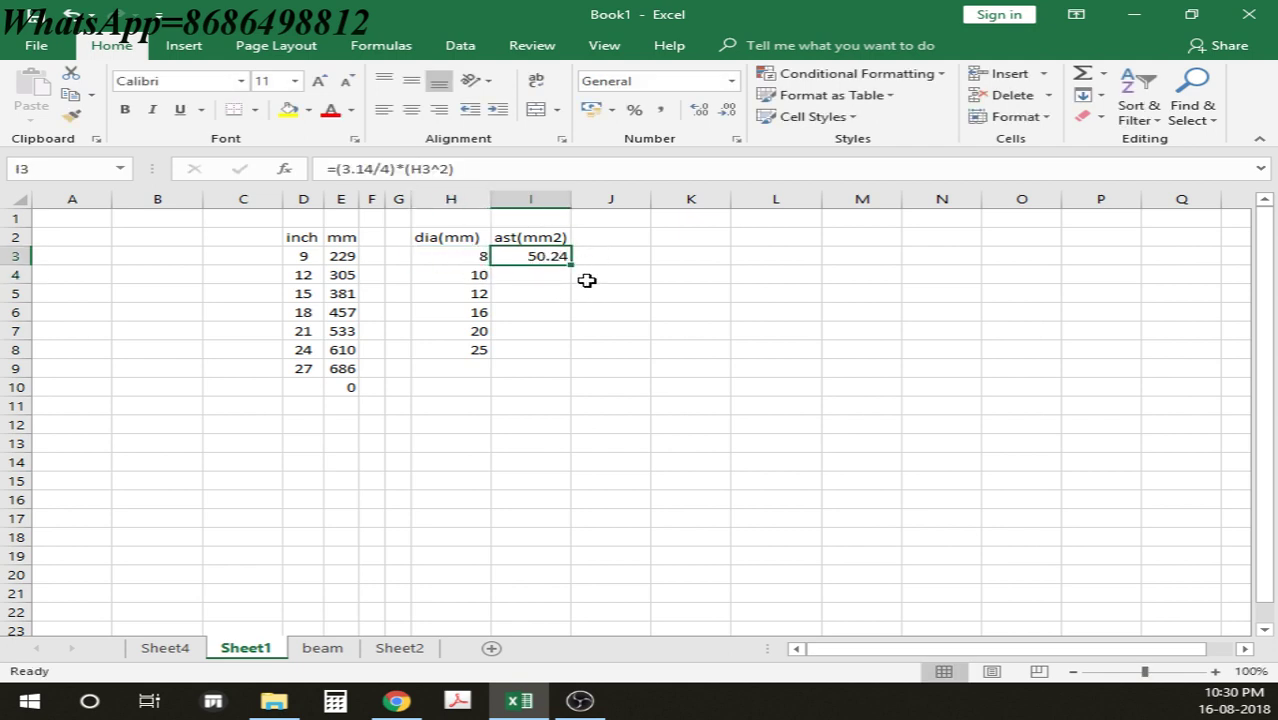
pyautogui.moveTo(570, 265); pyautogui.dragTo(571, 318)
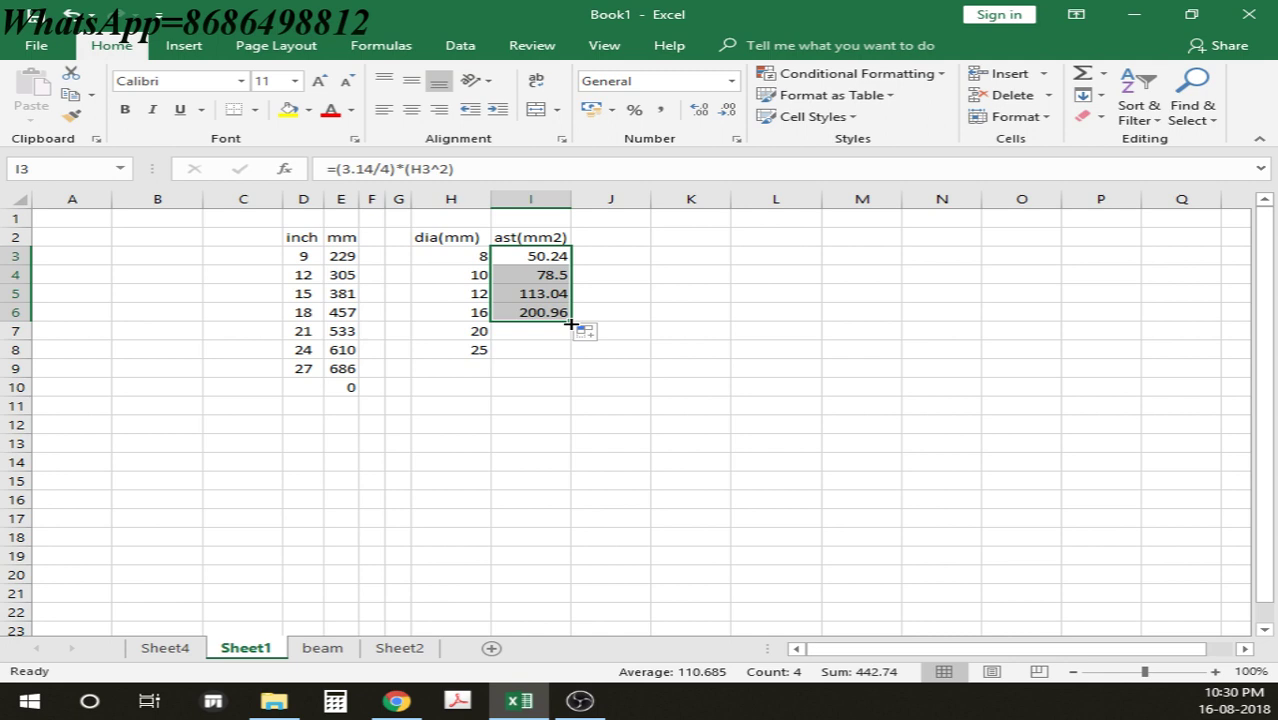
pyautogui.hotkey('ctrl', 'z')
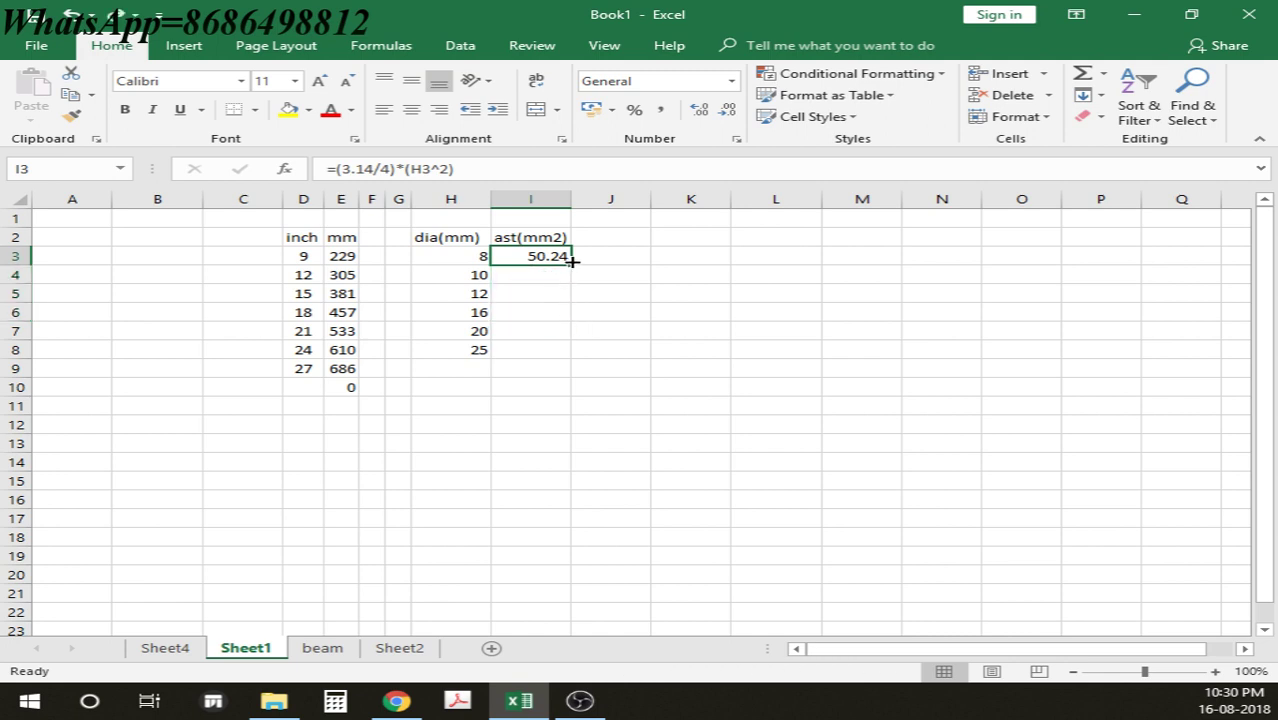
pyautogui.doubleClick(572, 265)
pyautogui.click(545, 401)
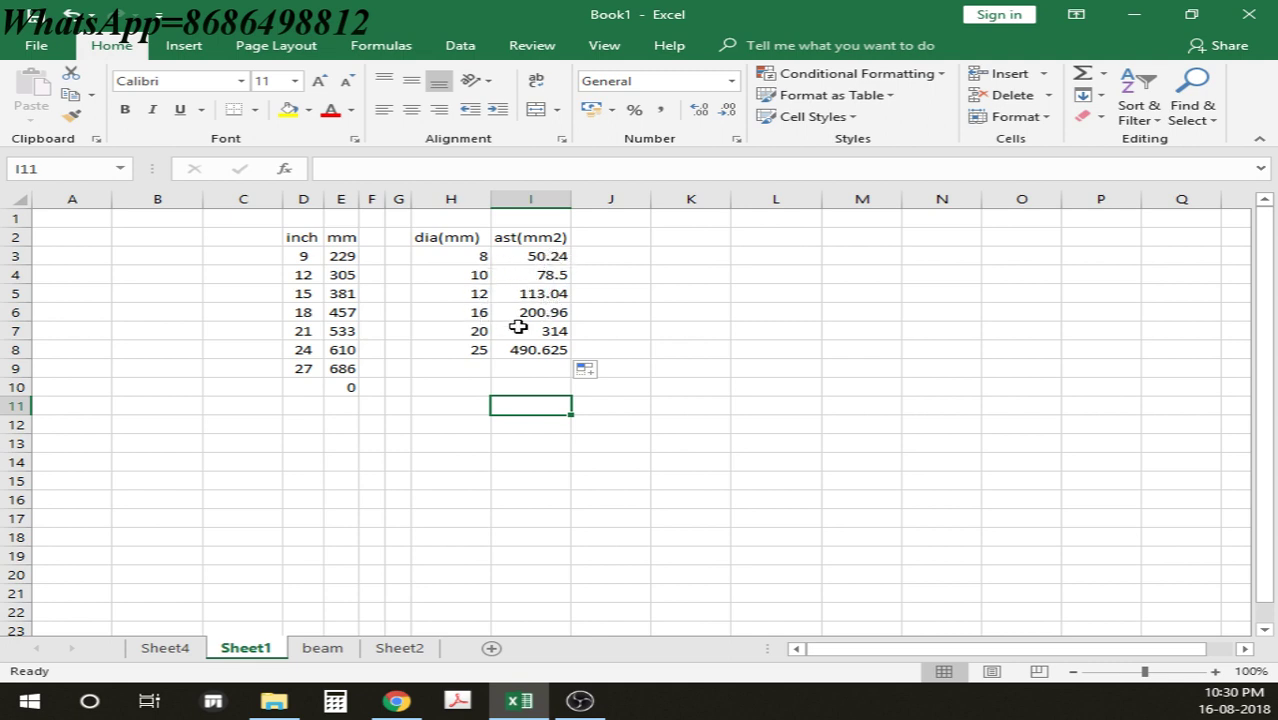
pyautogui.click(672, 443)
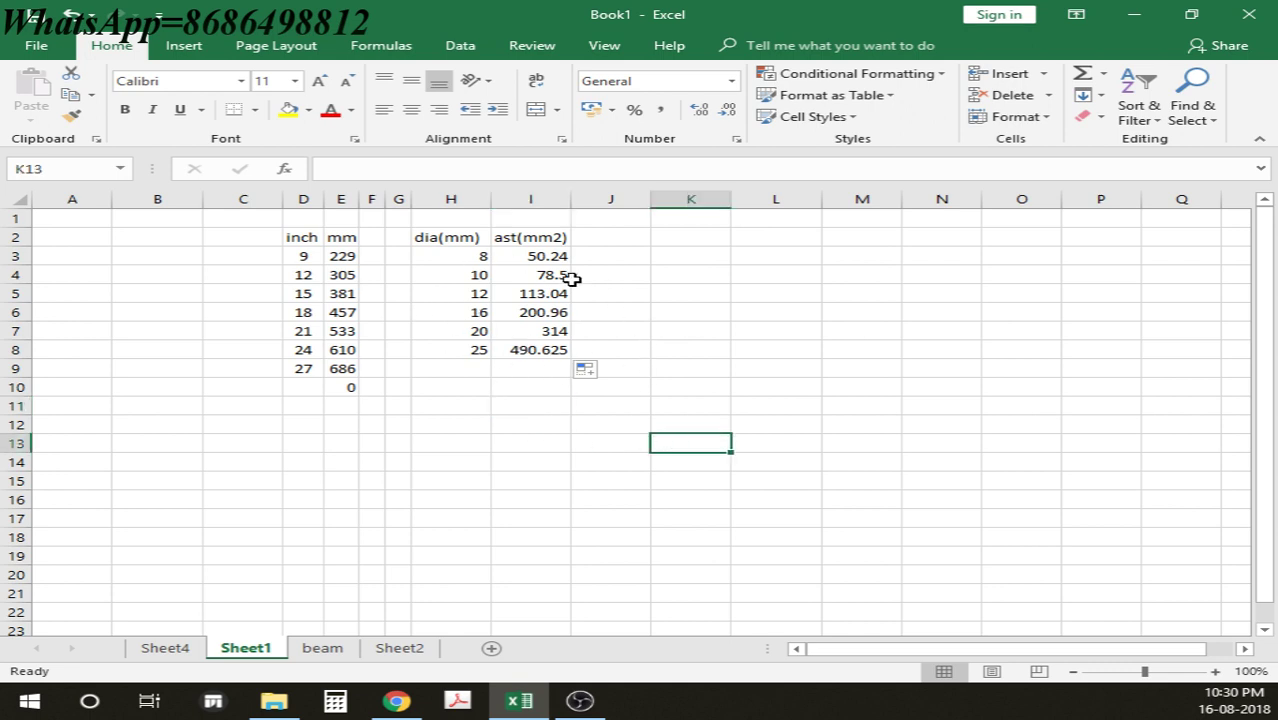
pyautogui.click(695, 295)
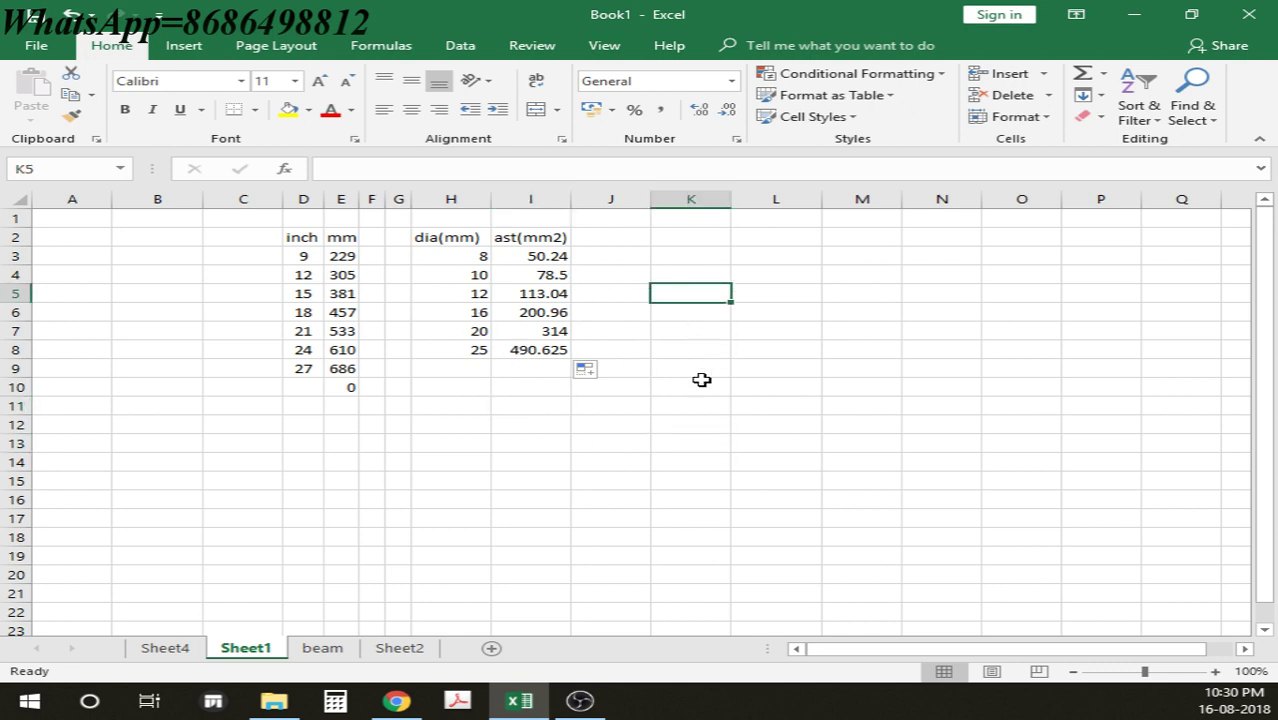
pyautogui.moveTo(500, 461); pyautogui.dragTo(800, 480)
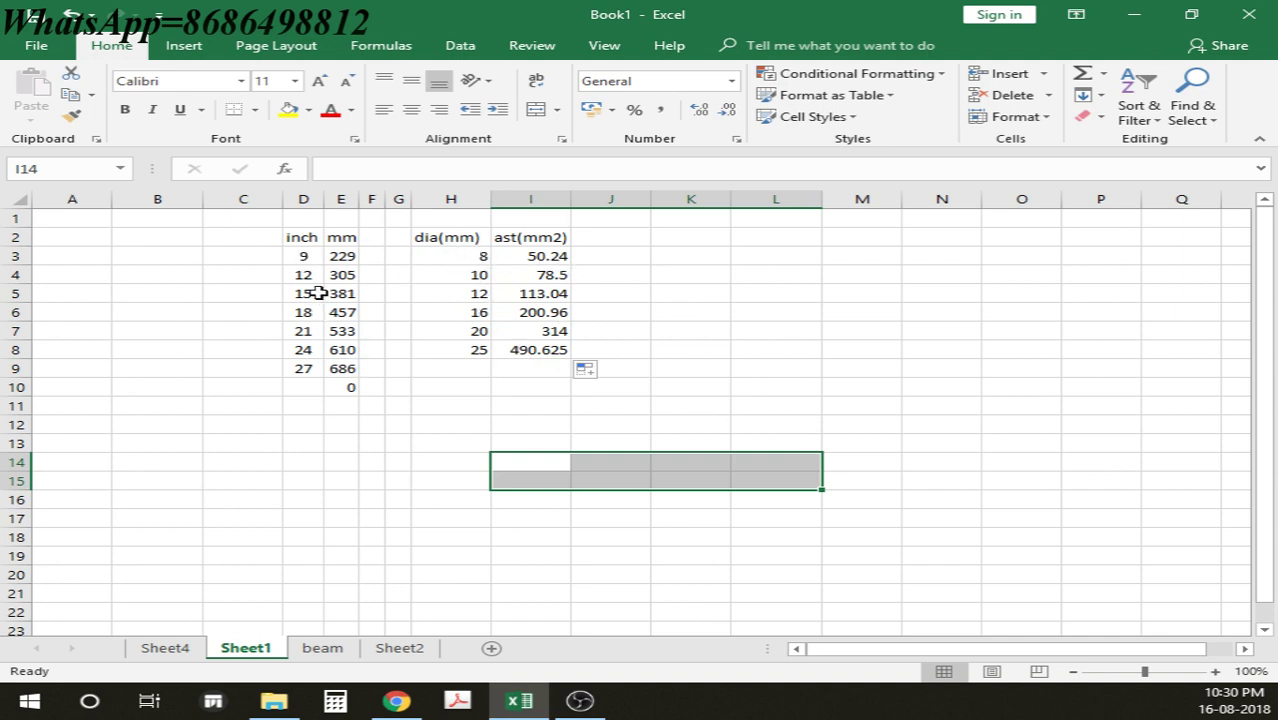
# Step: Fill the header cells of both tables, D2:E2 and H2:I2, with the standard orange color
pyautogui.moveTo(303, 258); pyautogui.dragTo(305, 368)
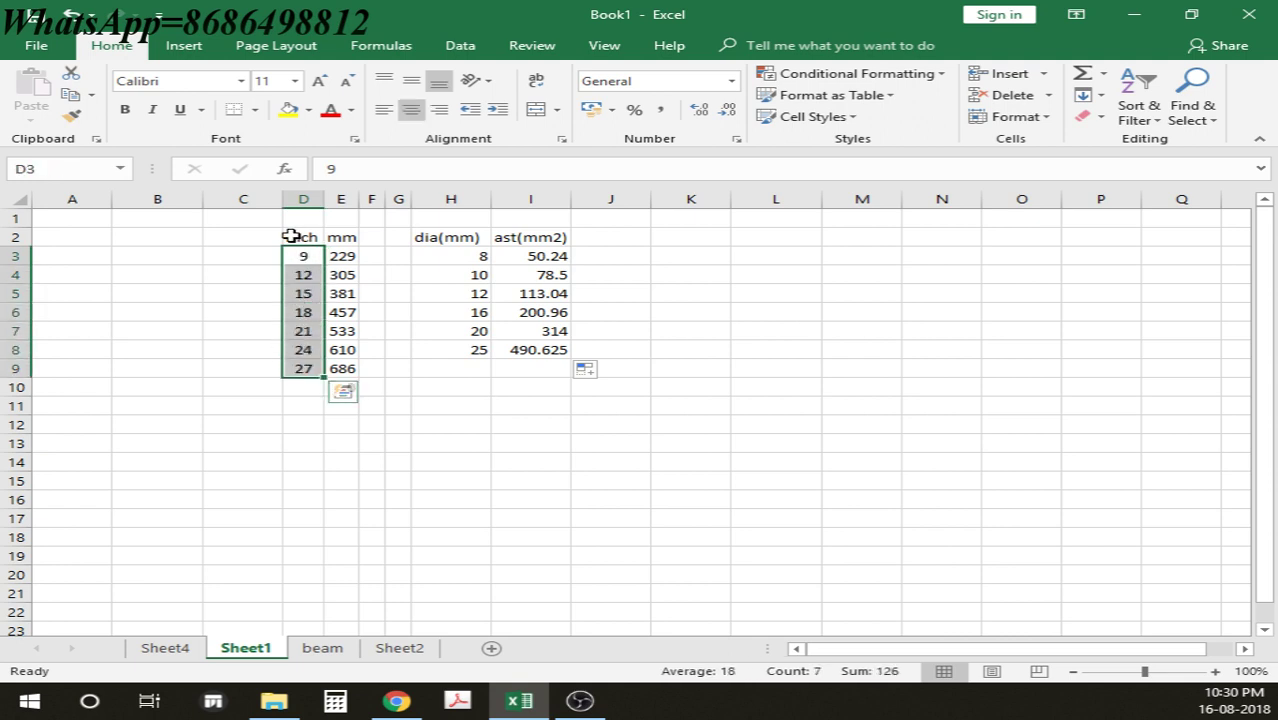
pyautogui.moveTo(286, 237); pyautogui.dragTo(340, 237)
pyautogui.click(309, 110)
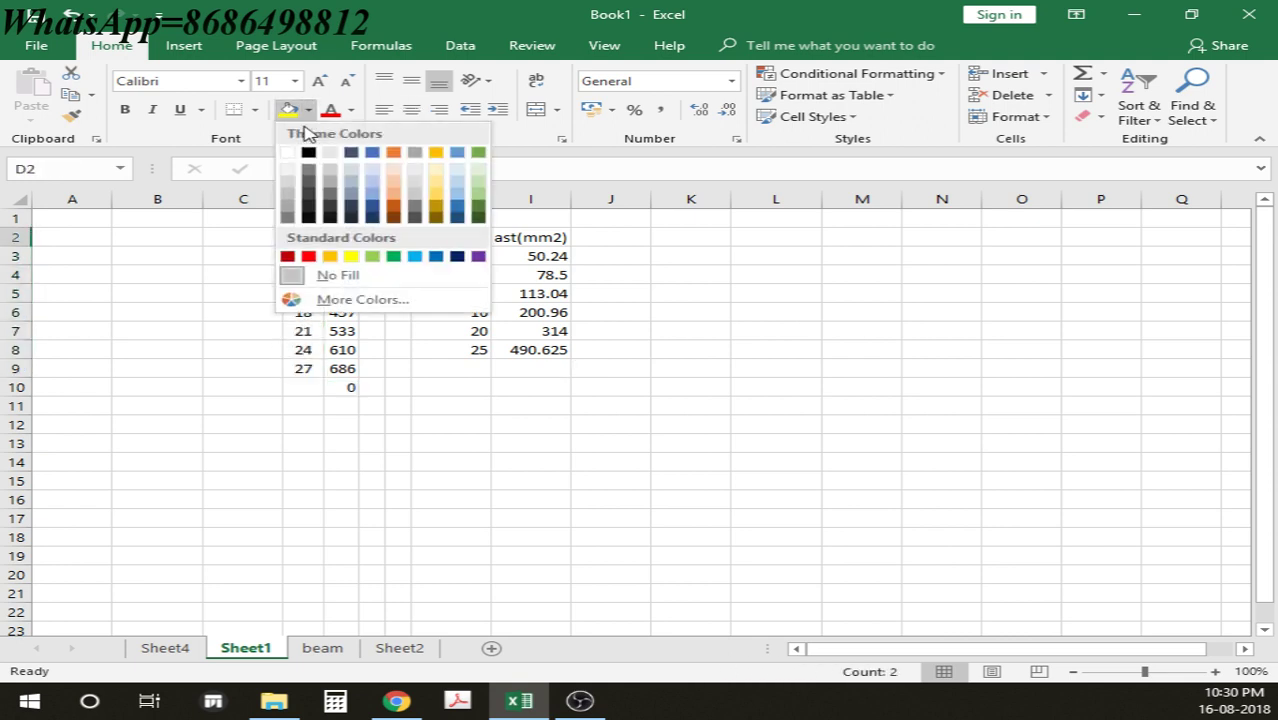
pyautogui.click(333, 255)
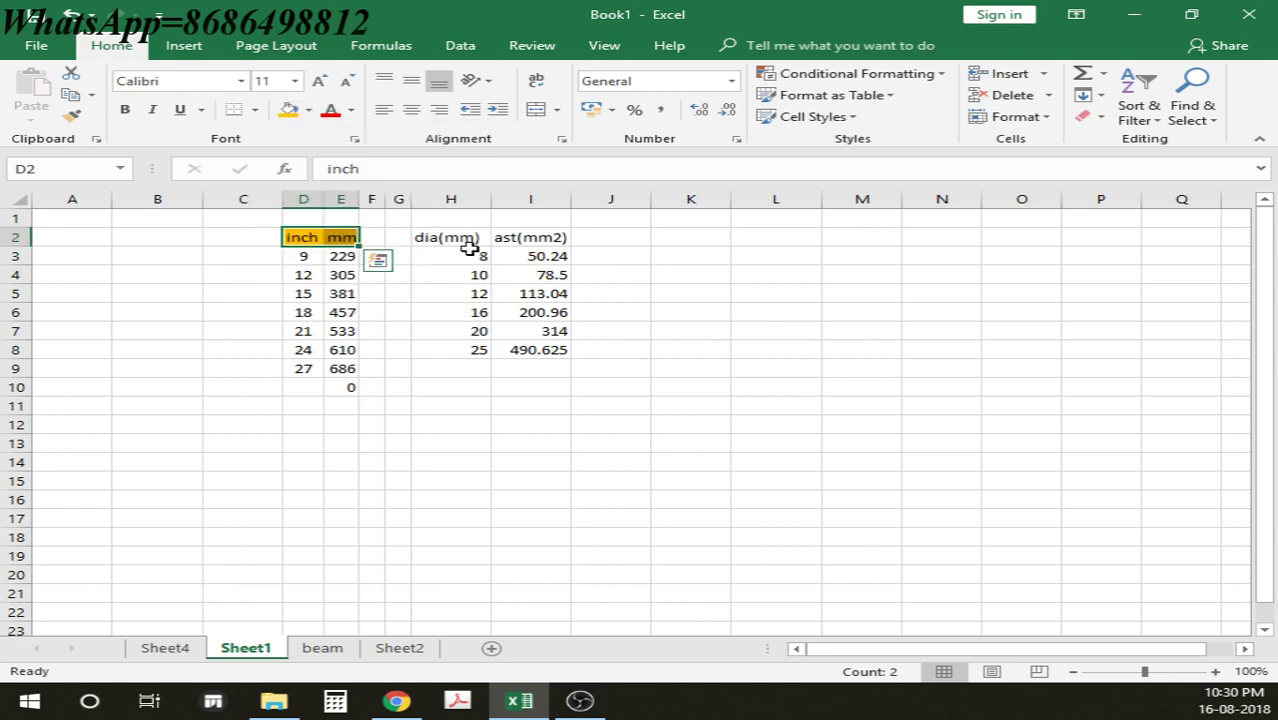
pyautogui.moveTo(465, 245); pyautogui.dragTo(533, 237)
pyautogui.click(288, 110)
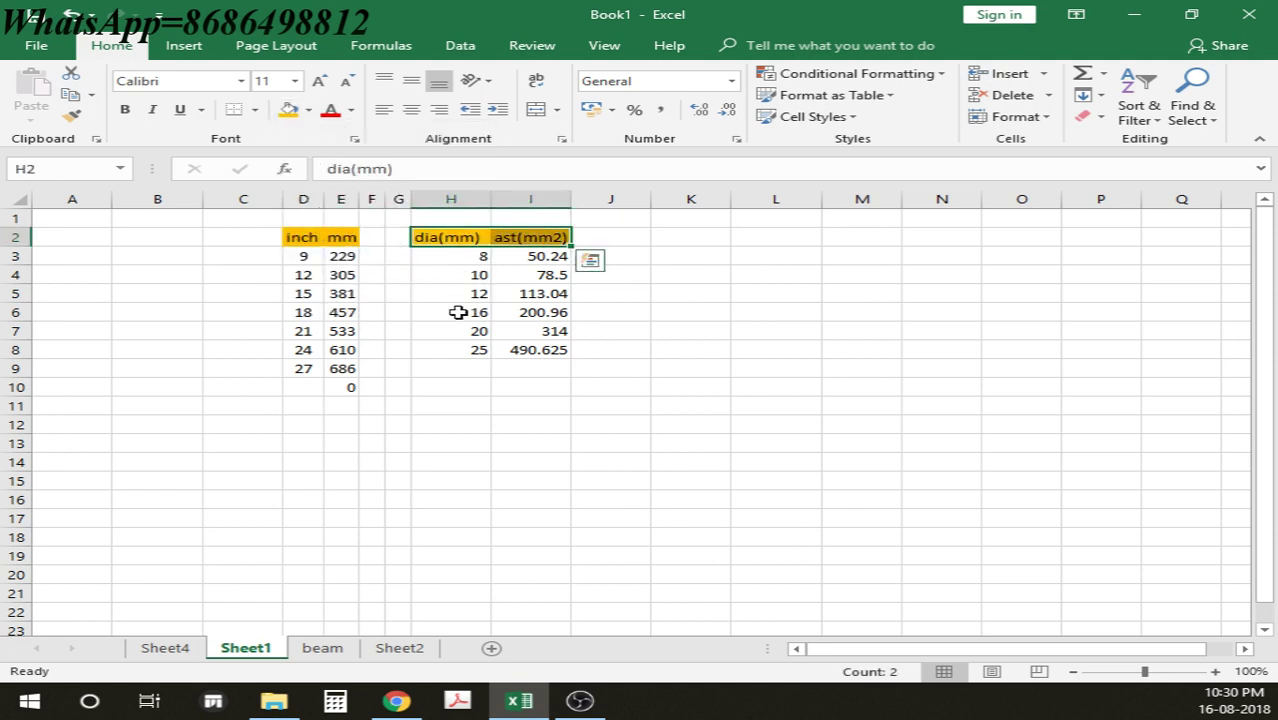
pyautogui.click(470, 331)
# Step: Fill the inch values in D3:D9 with light blue and the mm values in E3:E9 with light gray
pyautogui.moveTo(303, 258); pyautogui.dragTo(313, 368)
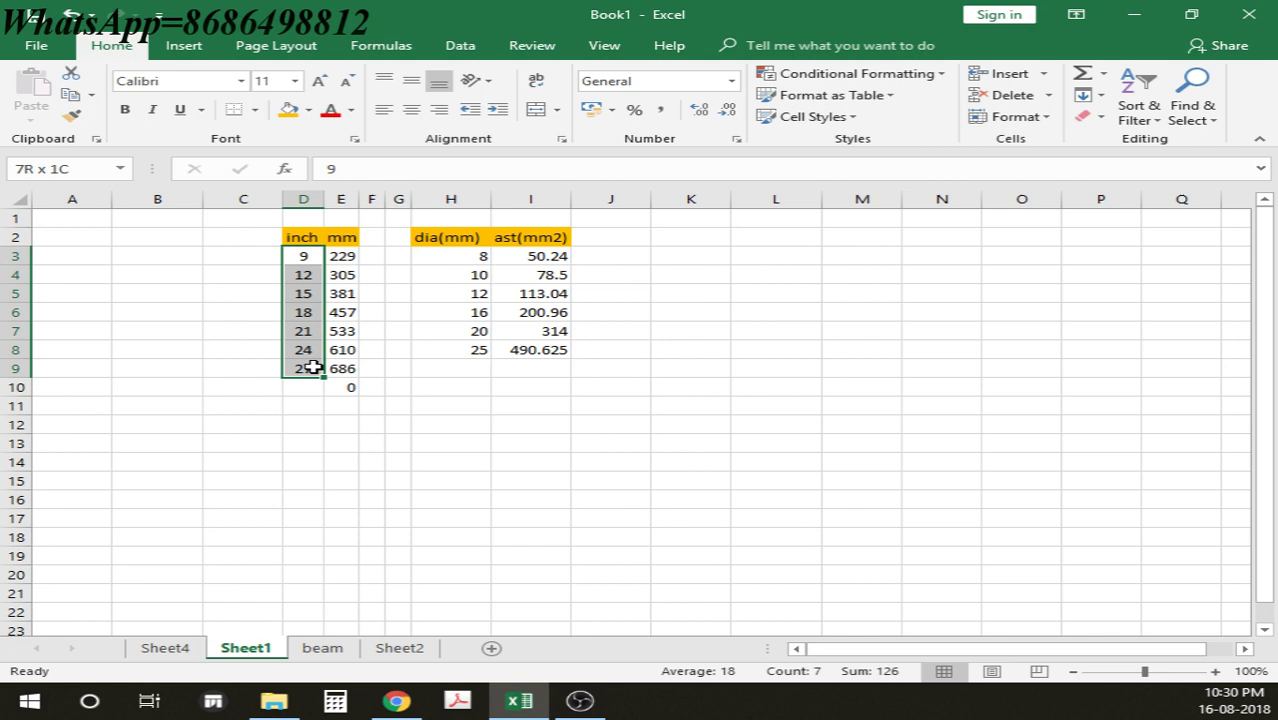
pyautogui.click(311, 112)
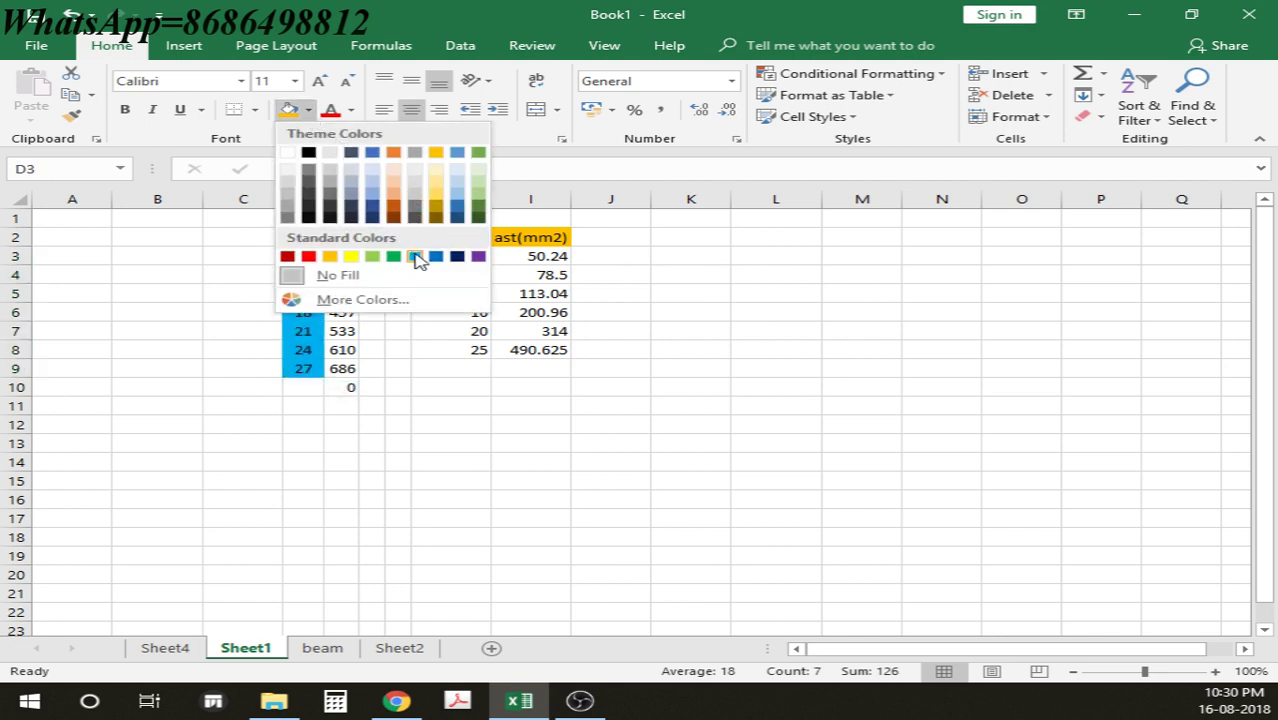
pyautogui.click(374, 182)
pyautogui.click(345, 258)
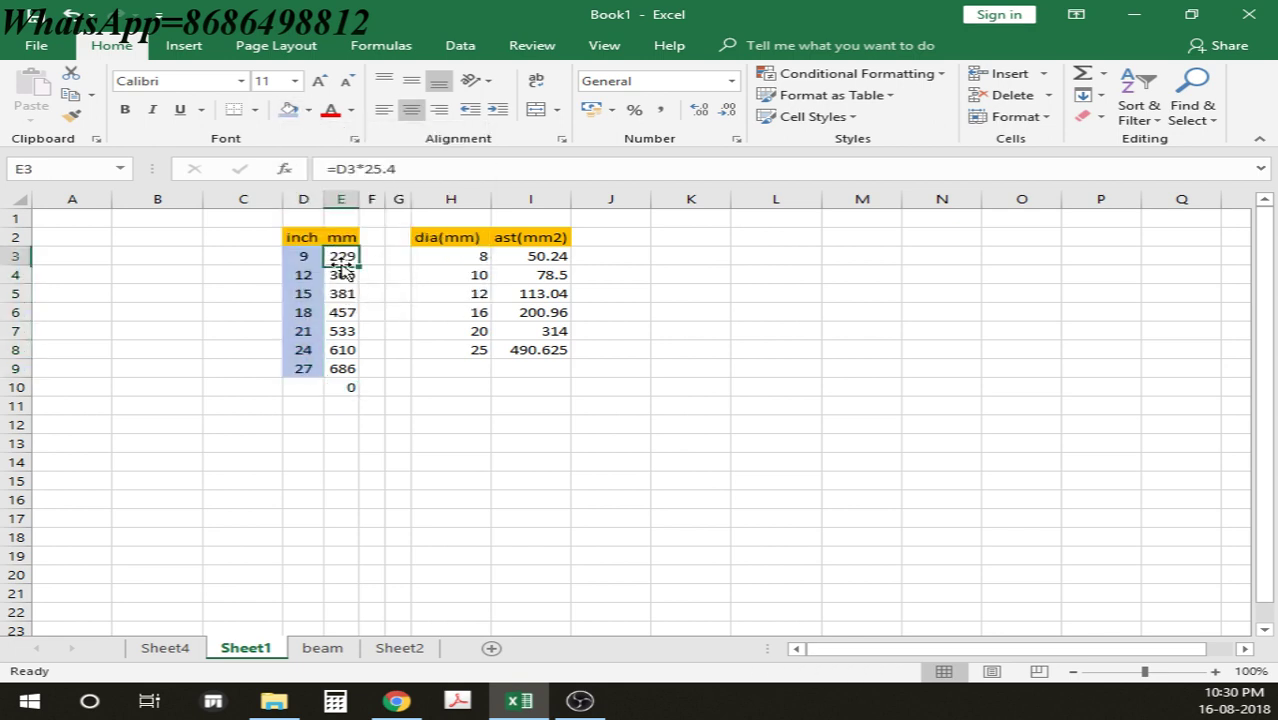
pyautogui.moveTo(358, 256); pyautogui.dragTo(338, 363)
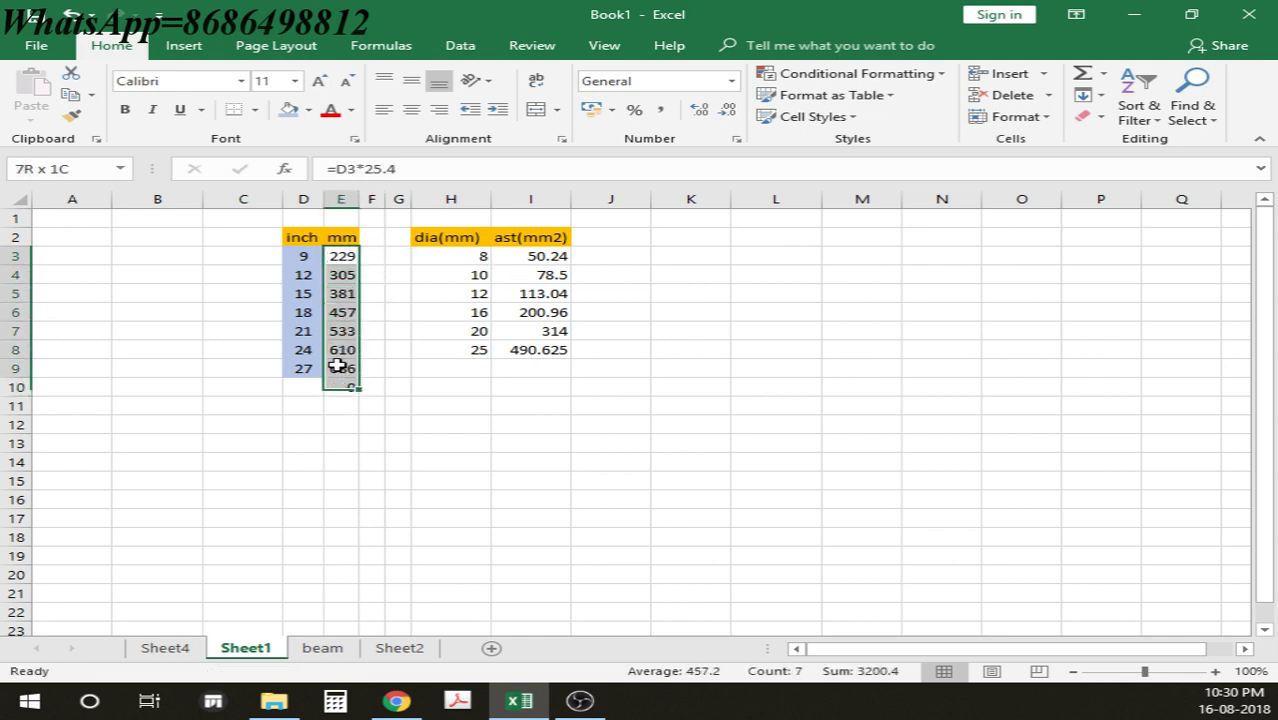
pyautogui.click(309, 110)
pyautogui.click(414, 185)
pyautogui.click(402, 293)
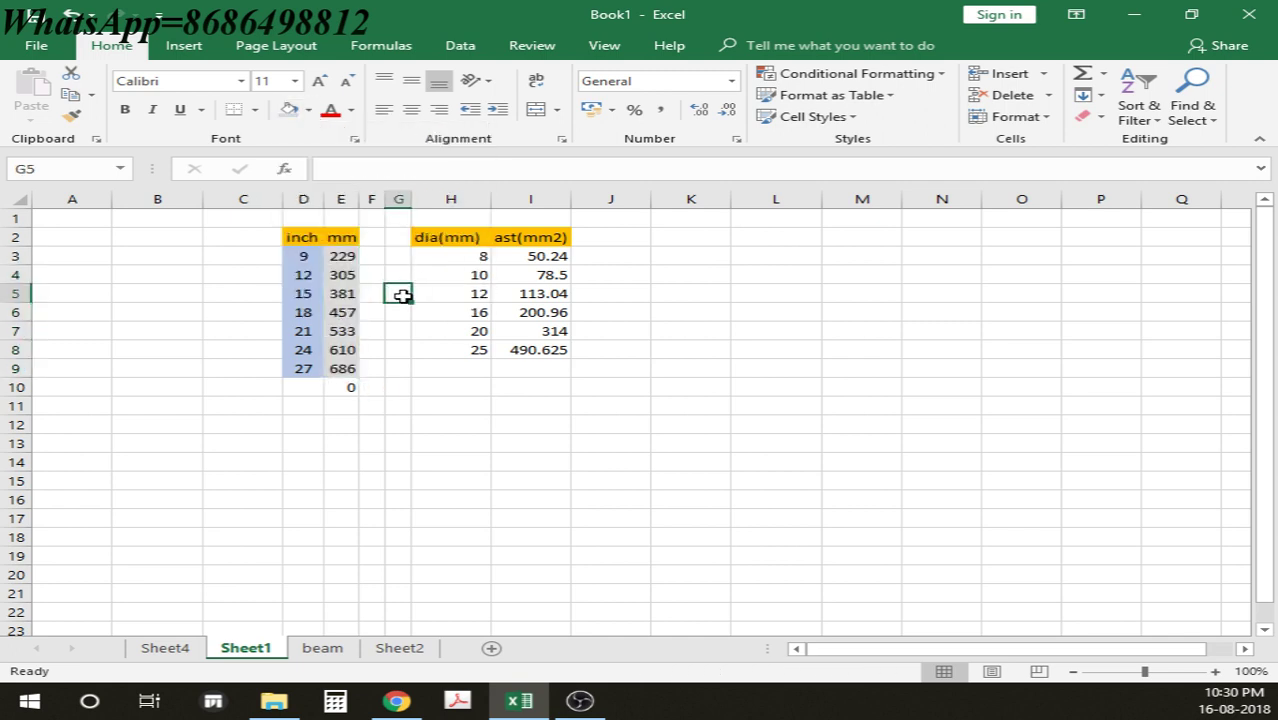
# Step: Fill the diameters in H3:H8 with a pale blue and the areas in I3:I8 with light gray
pyautogui.moveTo(479, 255); pyautogui.dragTo(481, 352)
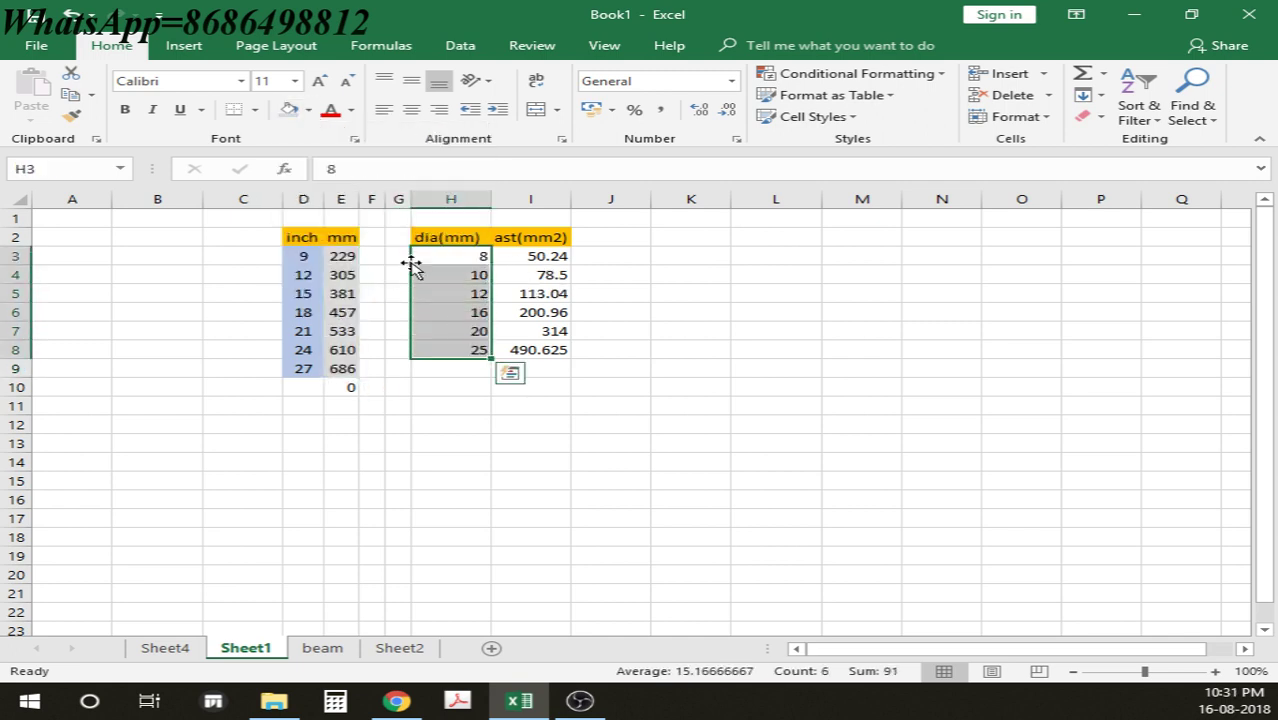
pyautogui.click(310, 110)
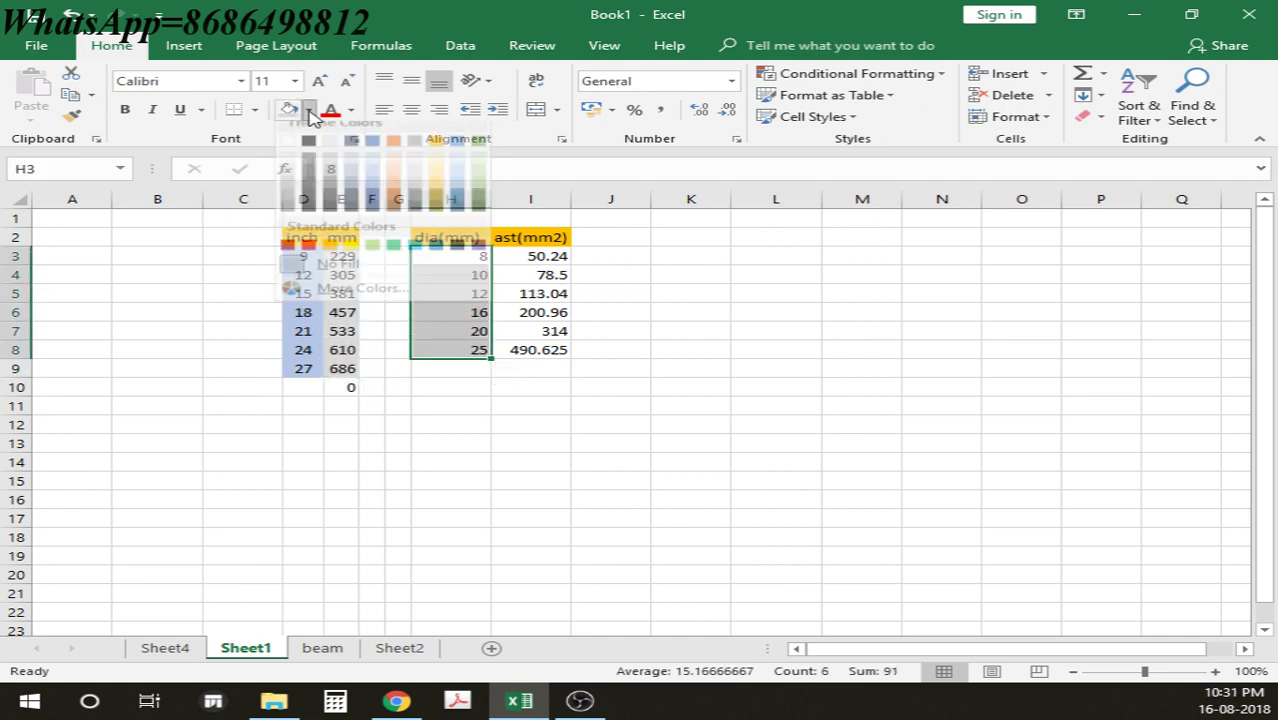
pyautogui.click(371, 180)
pyautogui.moveTo(523, 258); pyautogui.dragTo(518, 347)
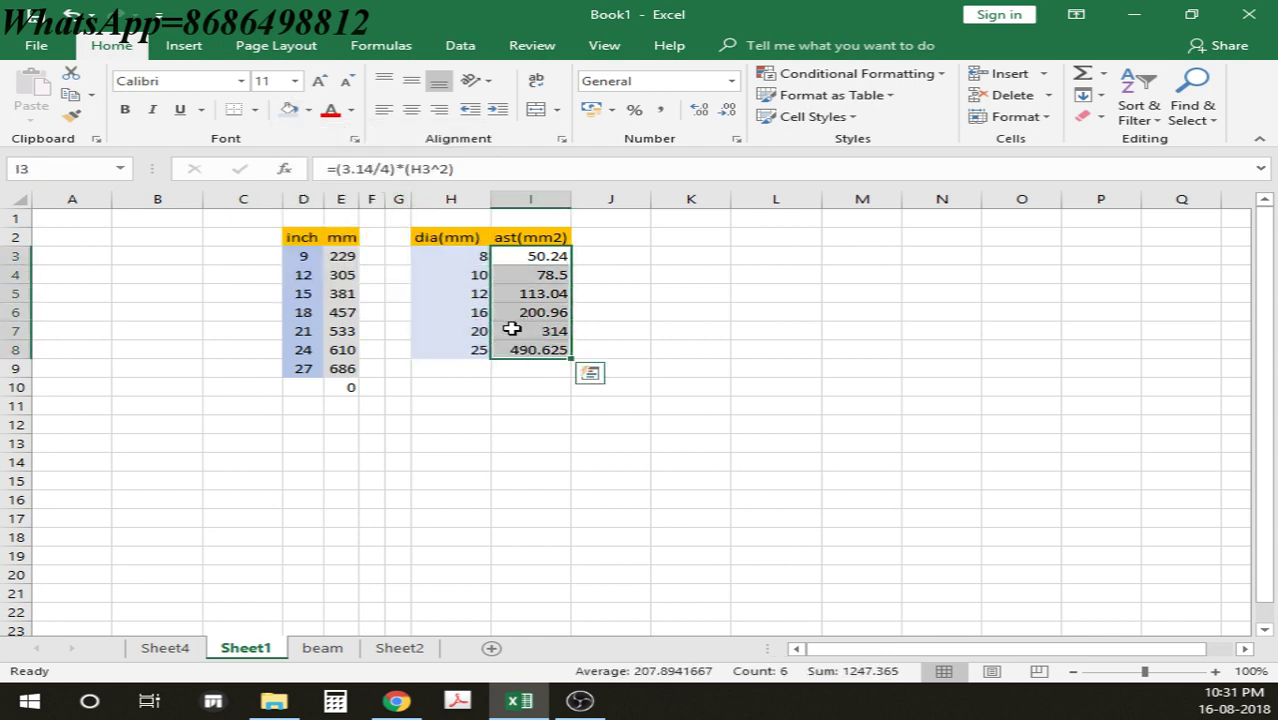
pyautogui.click(309, 110)
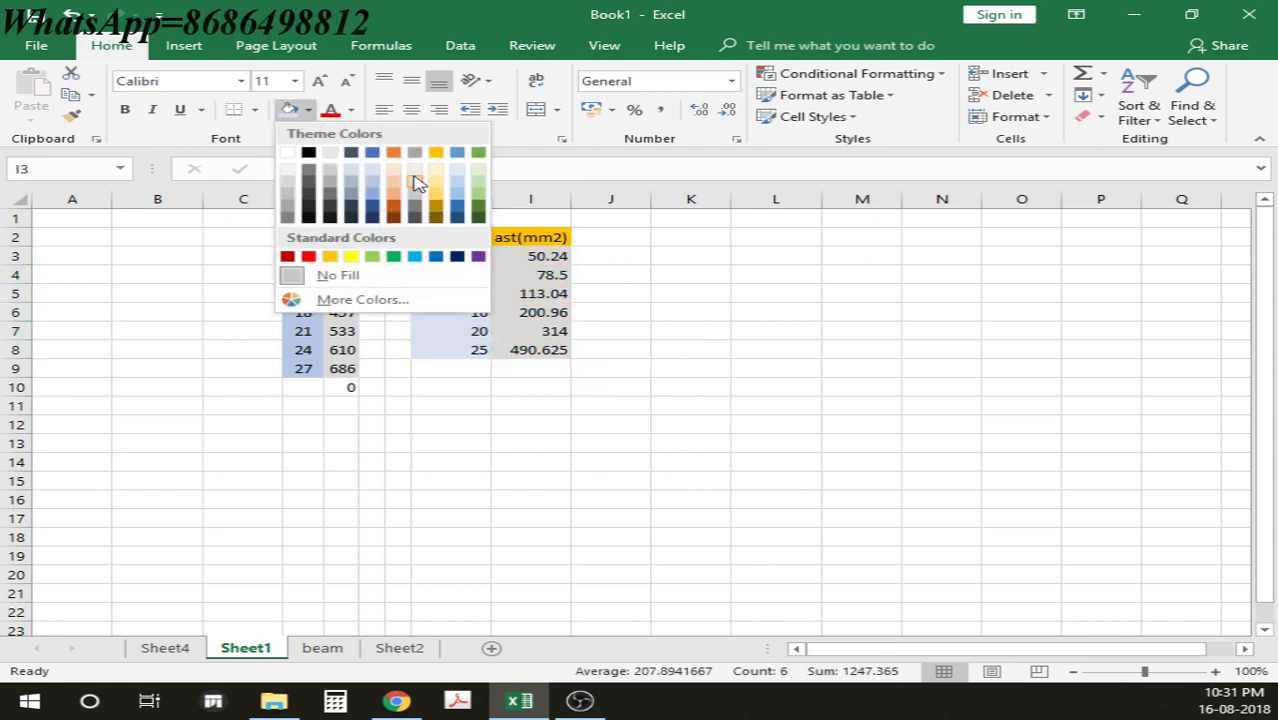
pyautogui.click(416, 182)
pyautogui.click(745, 313)
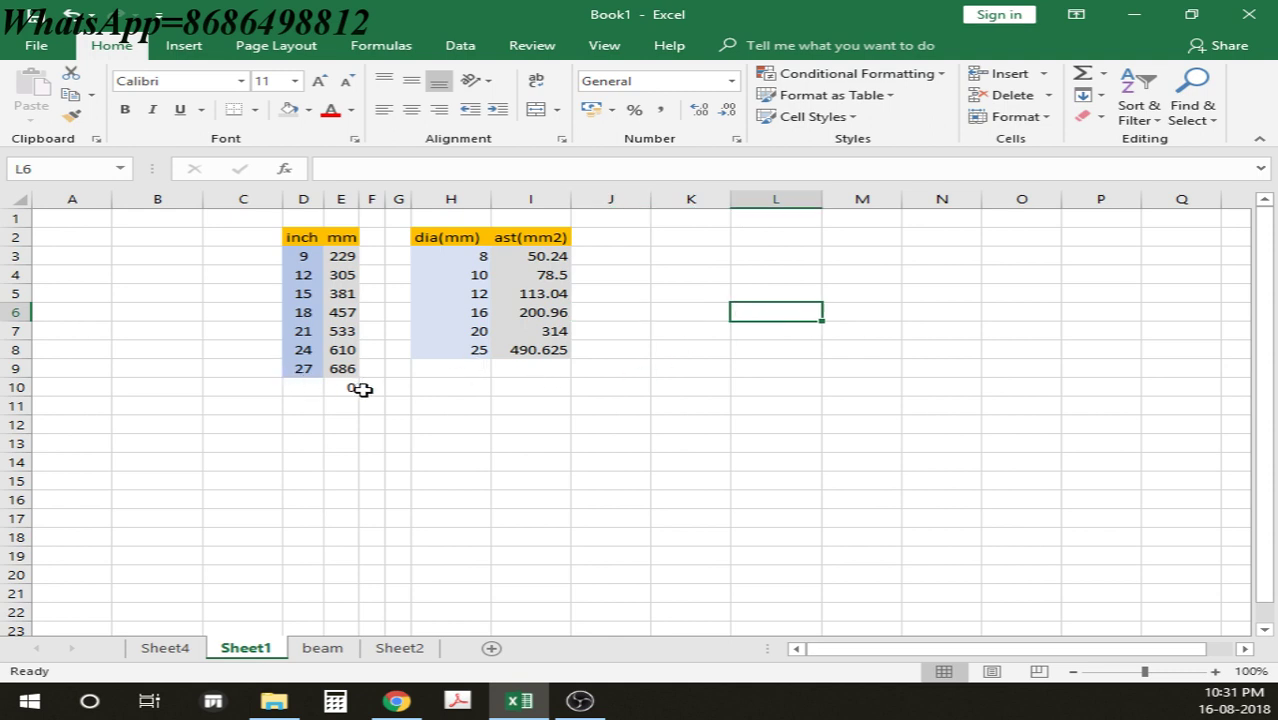
pyautogui.click(538, 410)
pyautogui.moveTo(450, 443); pyautogui.dragTo(615, 482)
pyautogui.moveTo(345, 478); pyautogui.dragTo(534, 523)
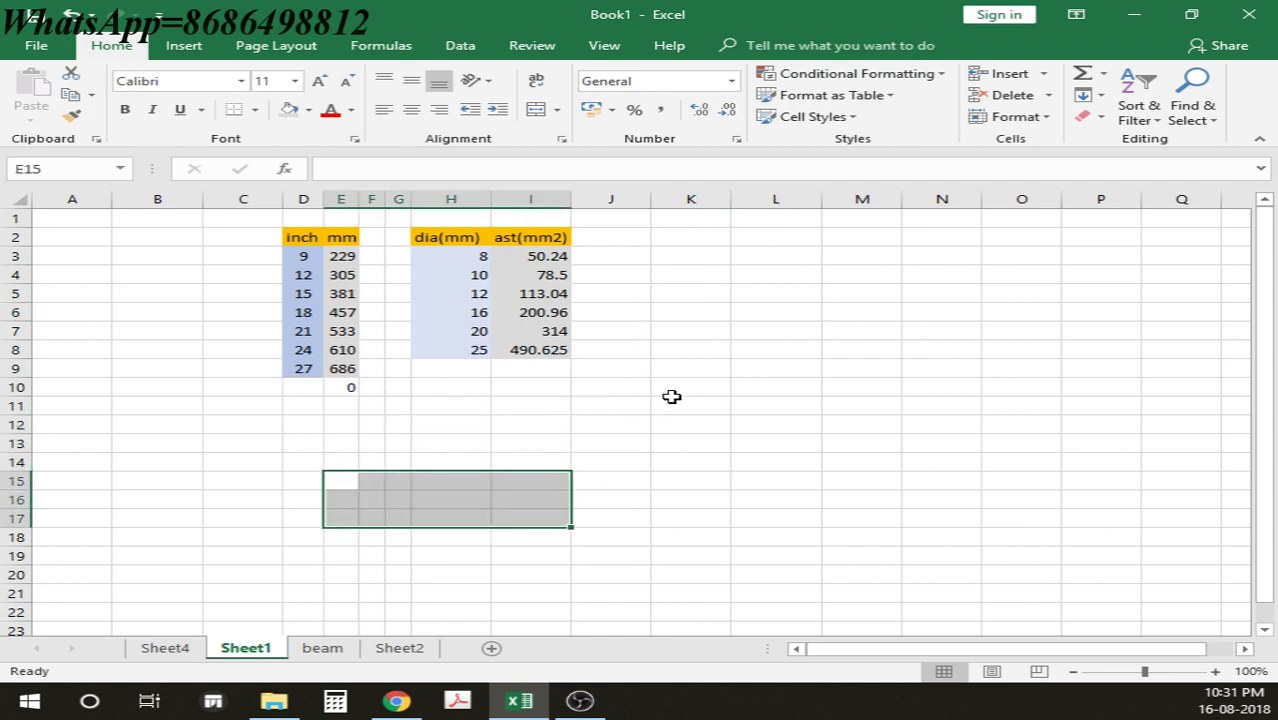
pyautogui.moveTo(669, 405); pyautogui.dragTo(610, 443)
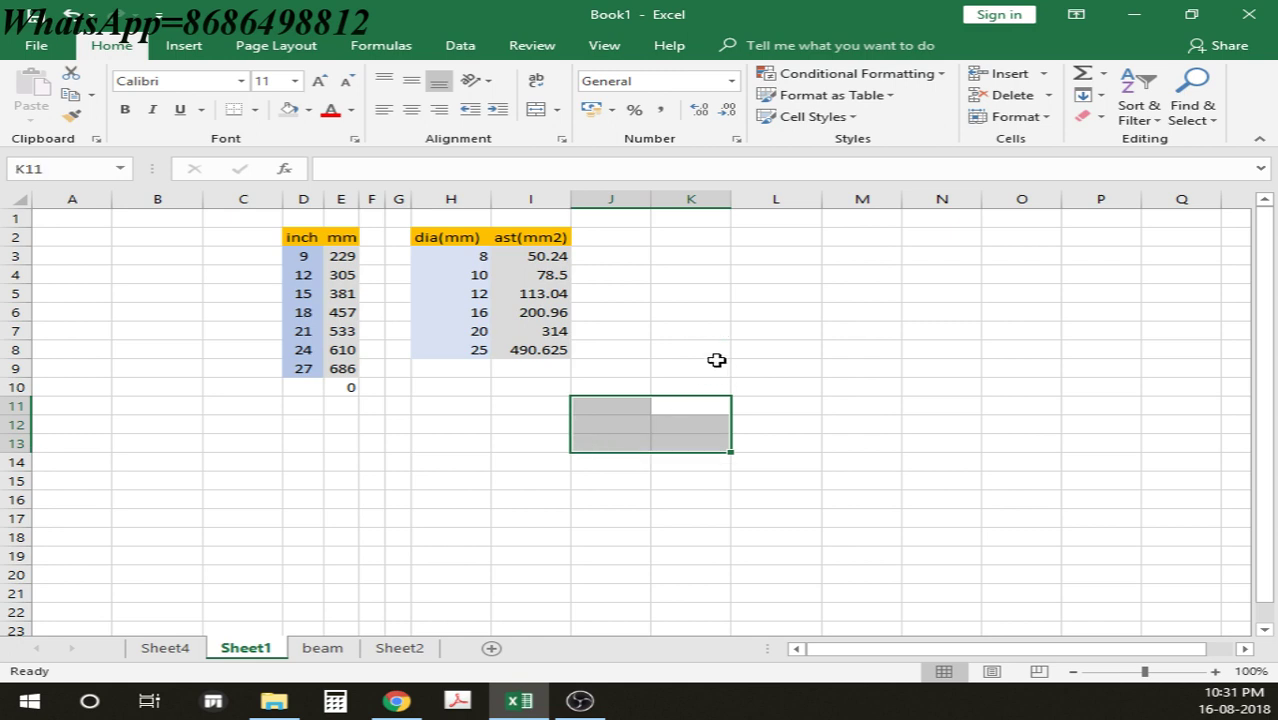
pyautogui.moveTo(778, 305); pyautogui.dragTo(742, 371)
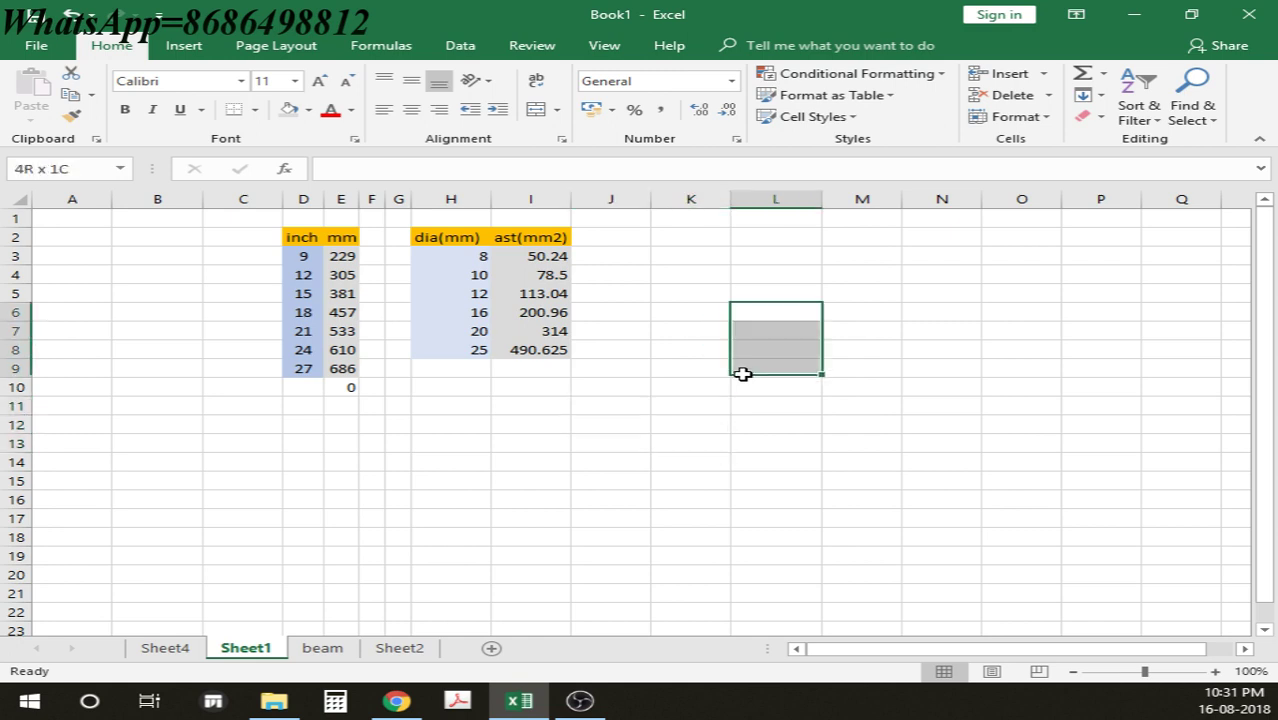
pyautogui.moveTo(690, 310); pyautogui.dragTo(780, 388)
pyautogui.click(813, 265)
pyautogui.moveTo(830, 257); pyautogui.dragTo(770, 316)
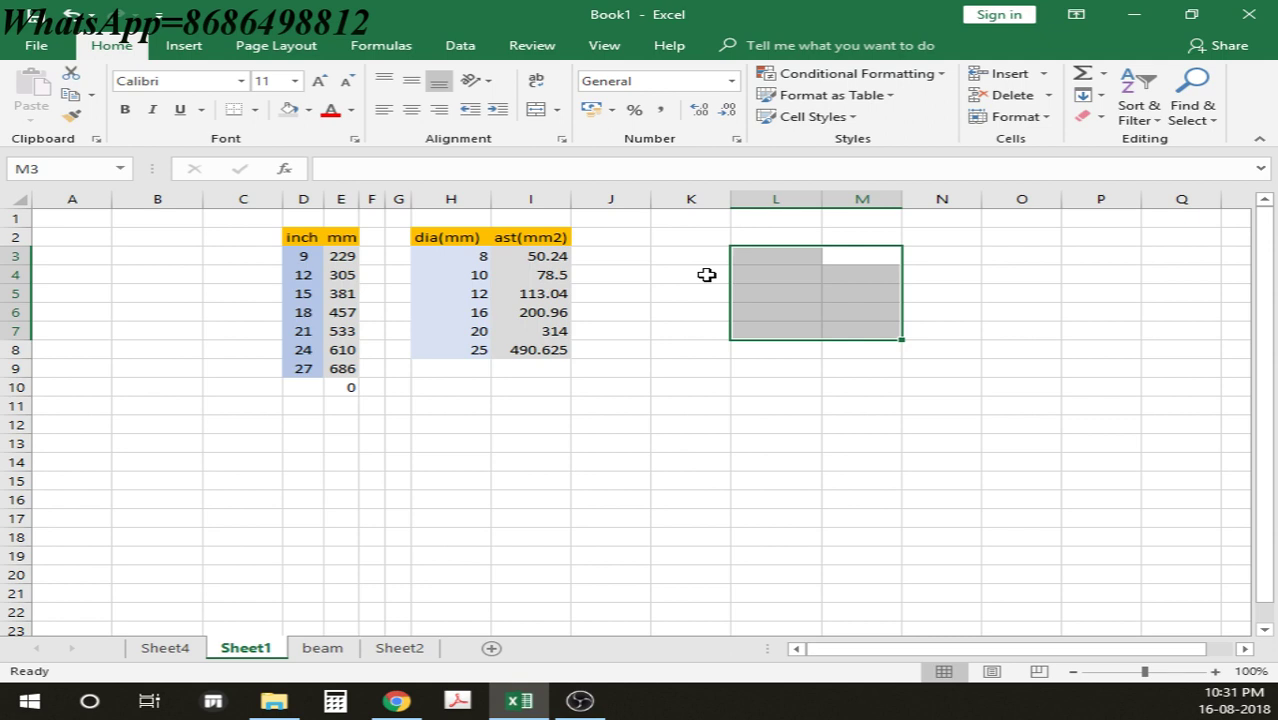
pyautogui.click(805, 292)
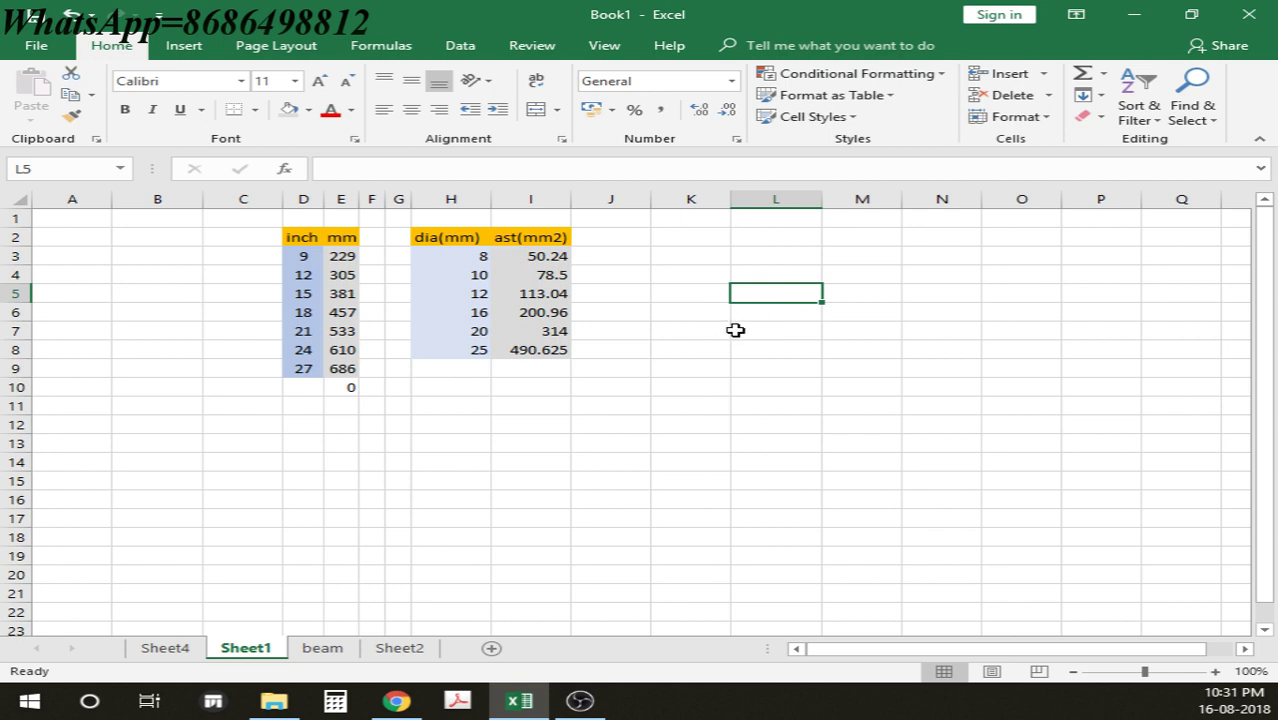
pyautogui.click(721, 259)
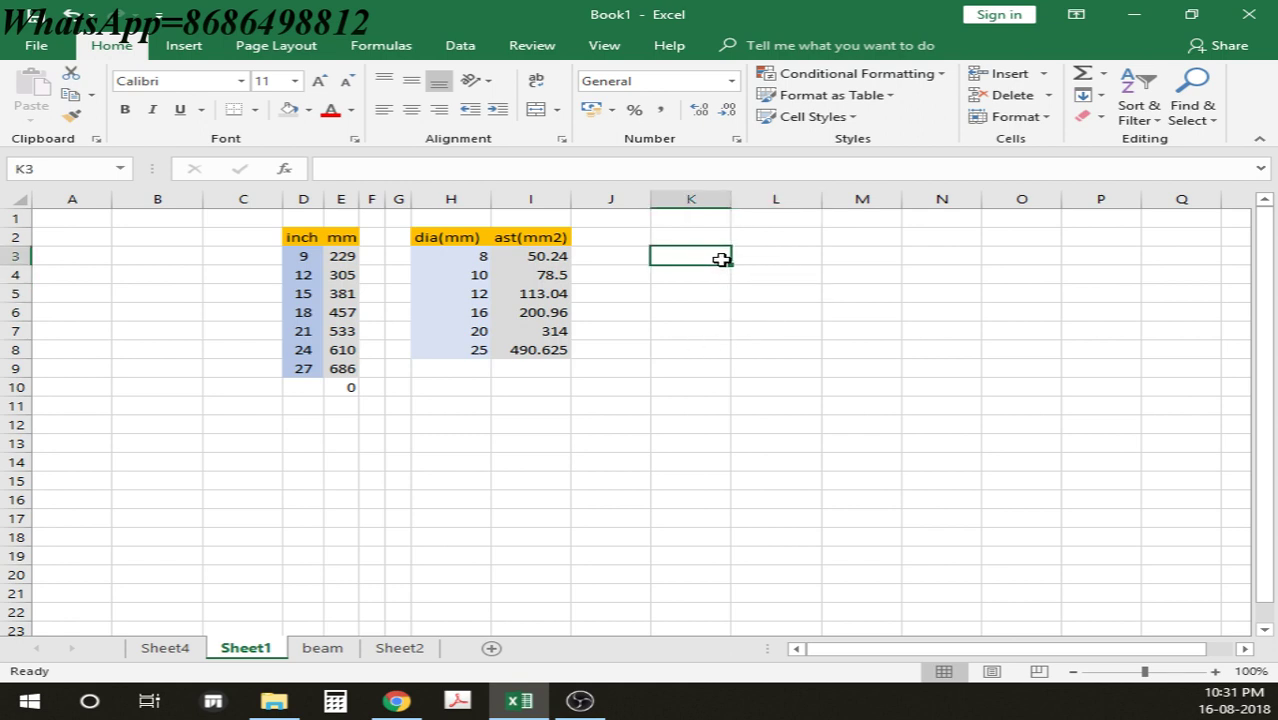
pyautogui.press('Tab')
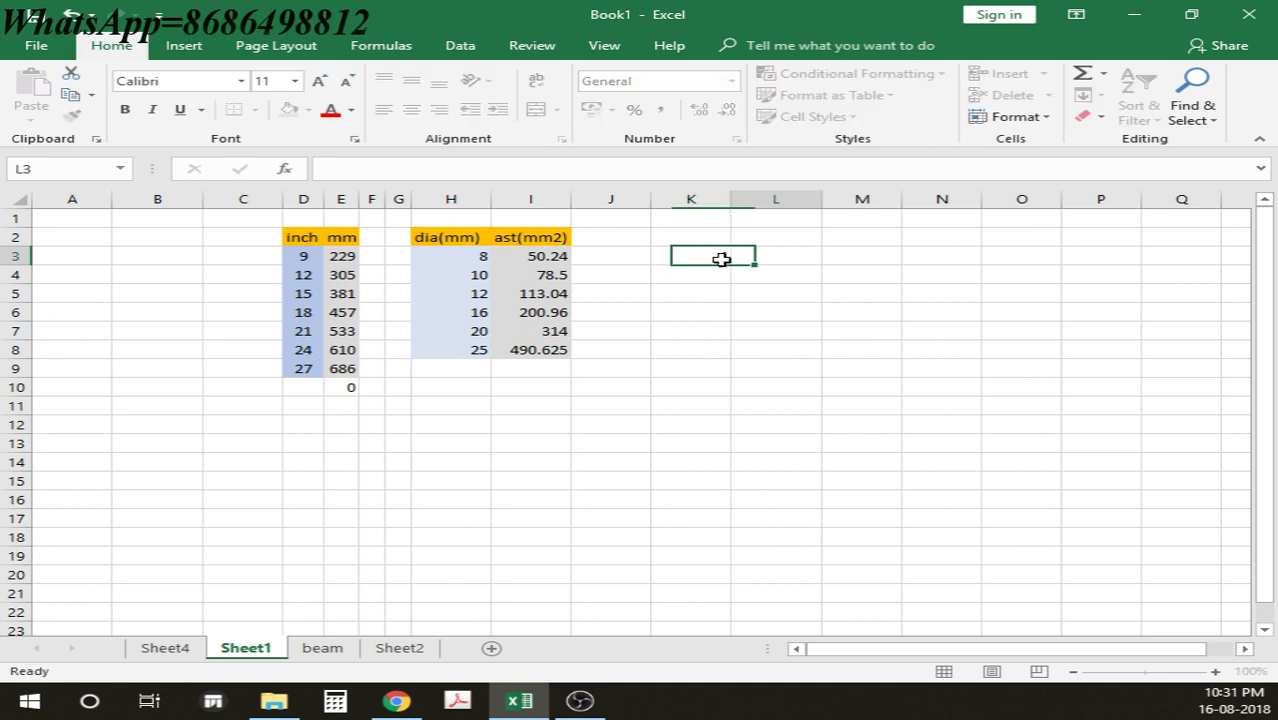
# Step: Enter 4 in L3 and 15 in M3 as the next two dimension values
pyautogui.write('4')
pyautogui.press('Tab')
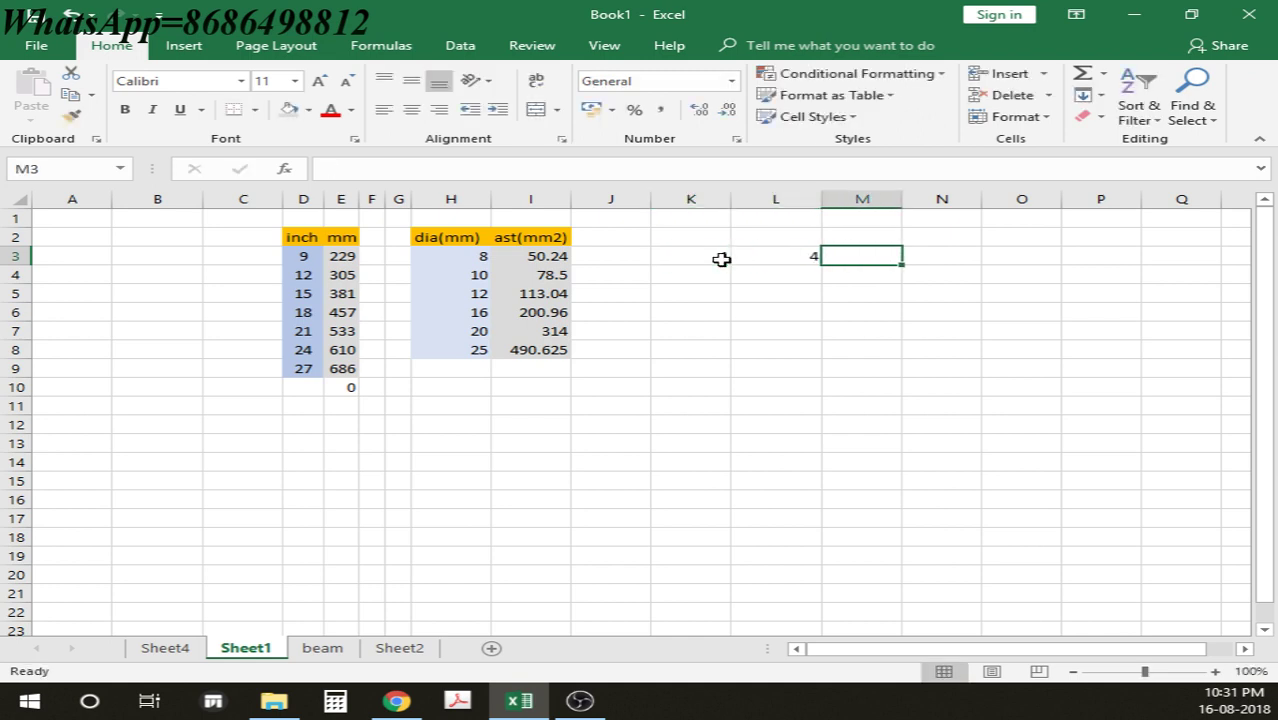
pyautogui.write('15')
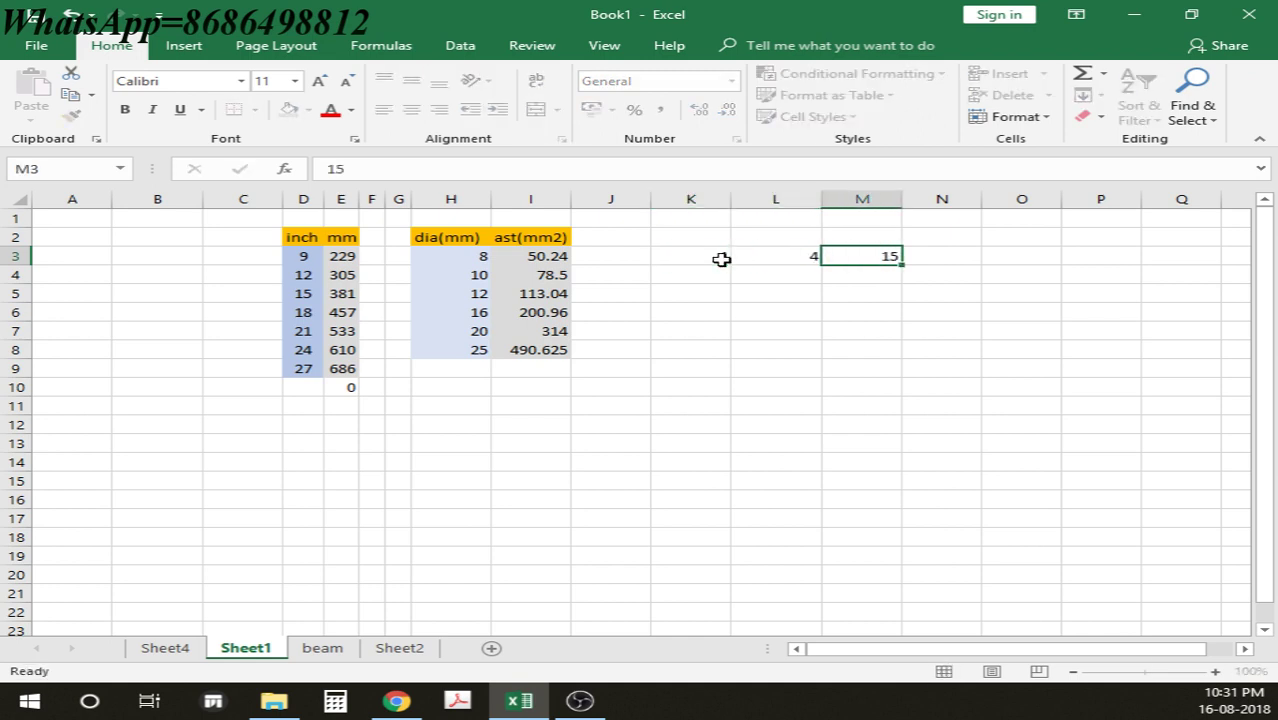
pyautogui.press('Return')
# Step: Label the first two dimension columns L(FT) in K2 and B(FT) in L2
pyautogui.click(699, 240)
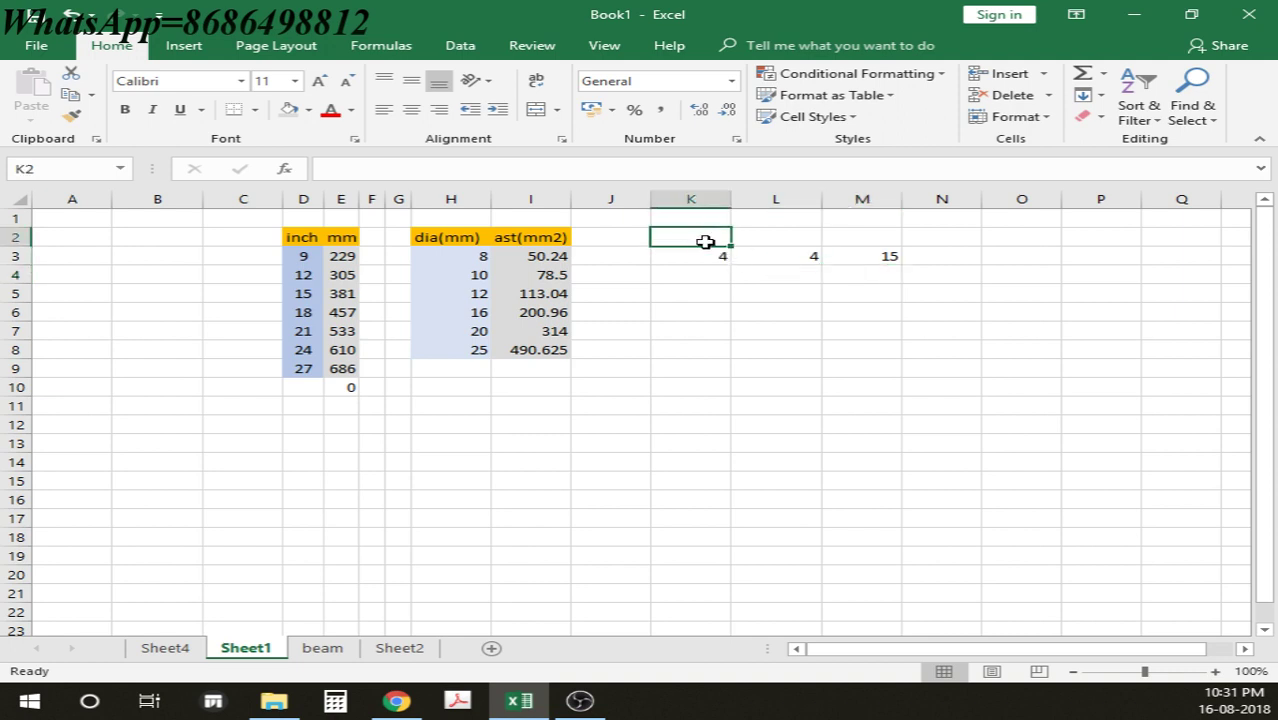
pyautogui.write('L')
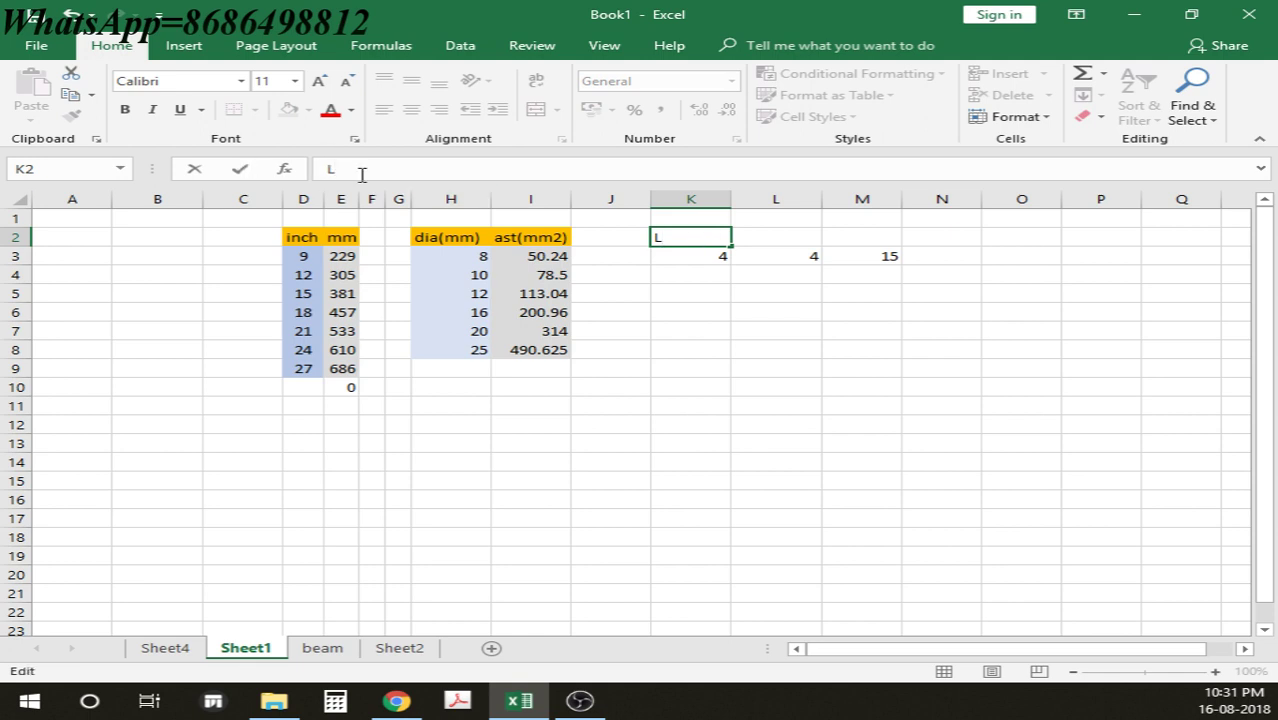
pyautogui.write('(FT')
pyautogui.press('BackSpace')
pyautogui.press('BackSpace')
pyautogui.write(')')
pyautogui.click(765, 240)
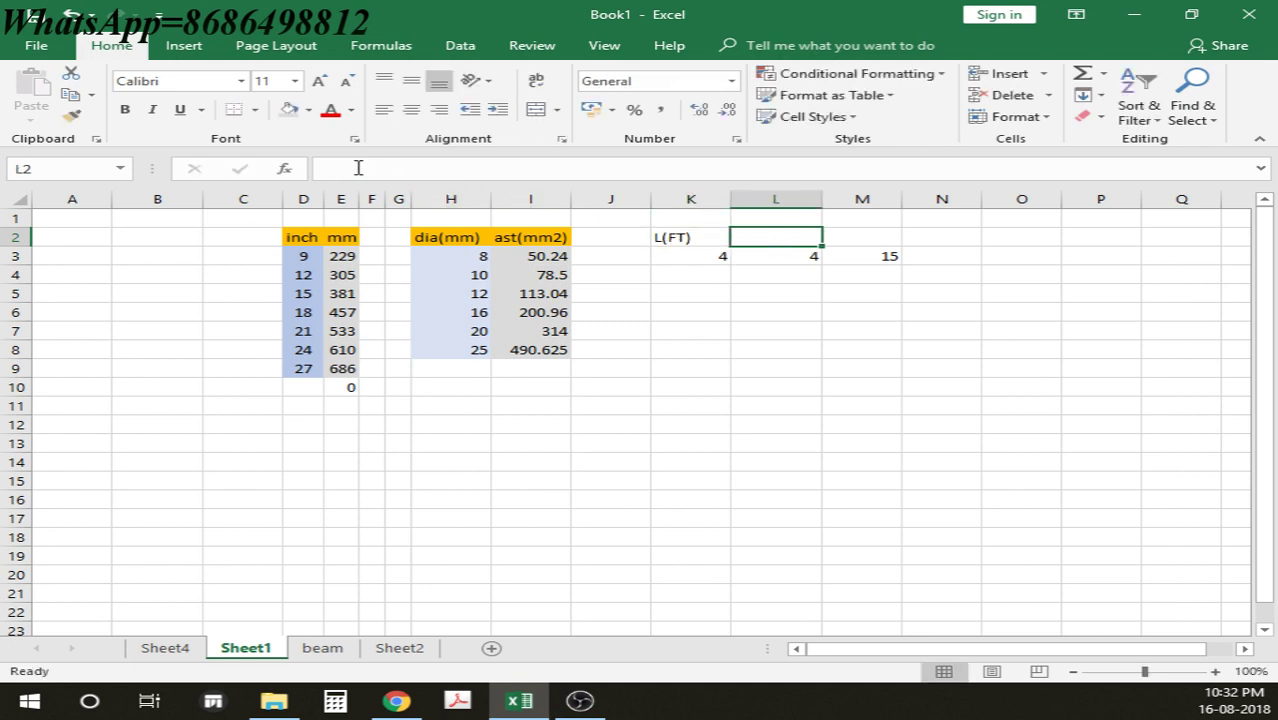
pyautogui.write('B')
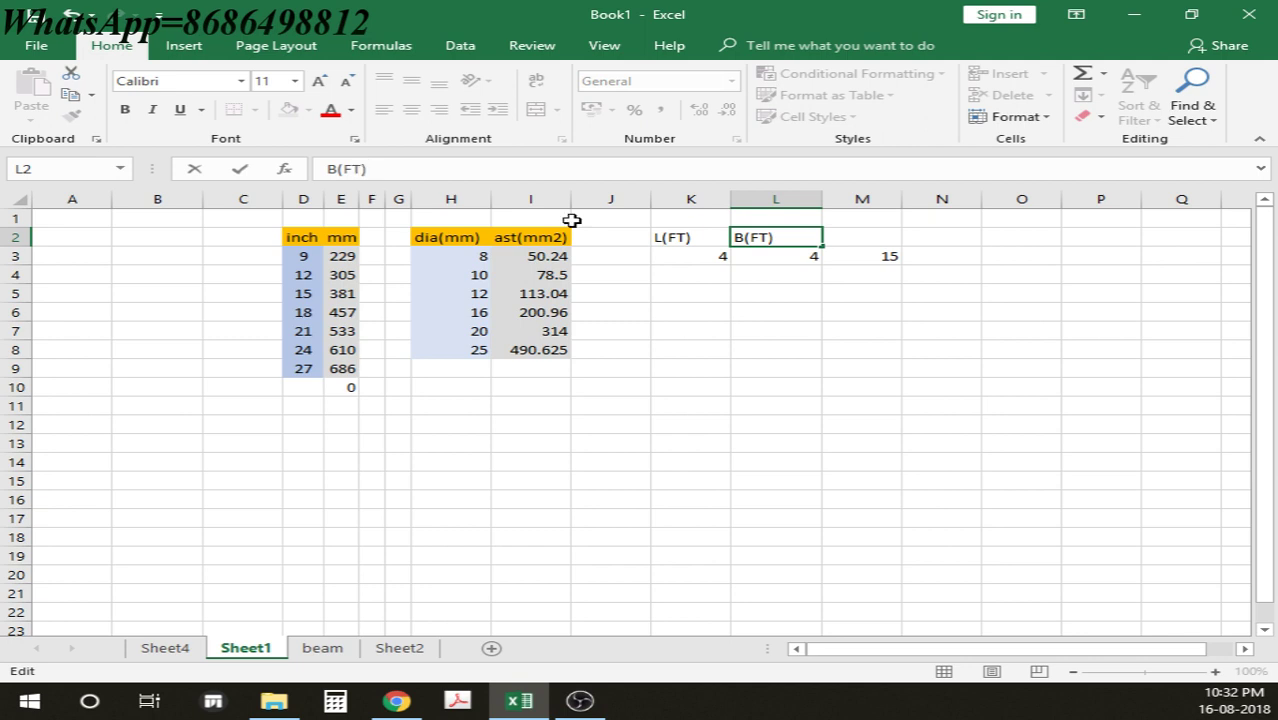
pyautogui.write('(FT)')
# Step: Add the headers D(INCH) in M2, VOL(CFT) in N2 and AOS in O2
pyautogui.click(847, 236)
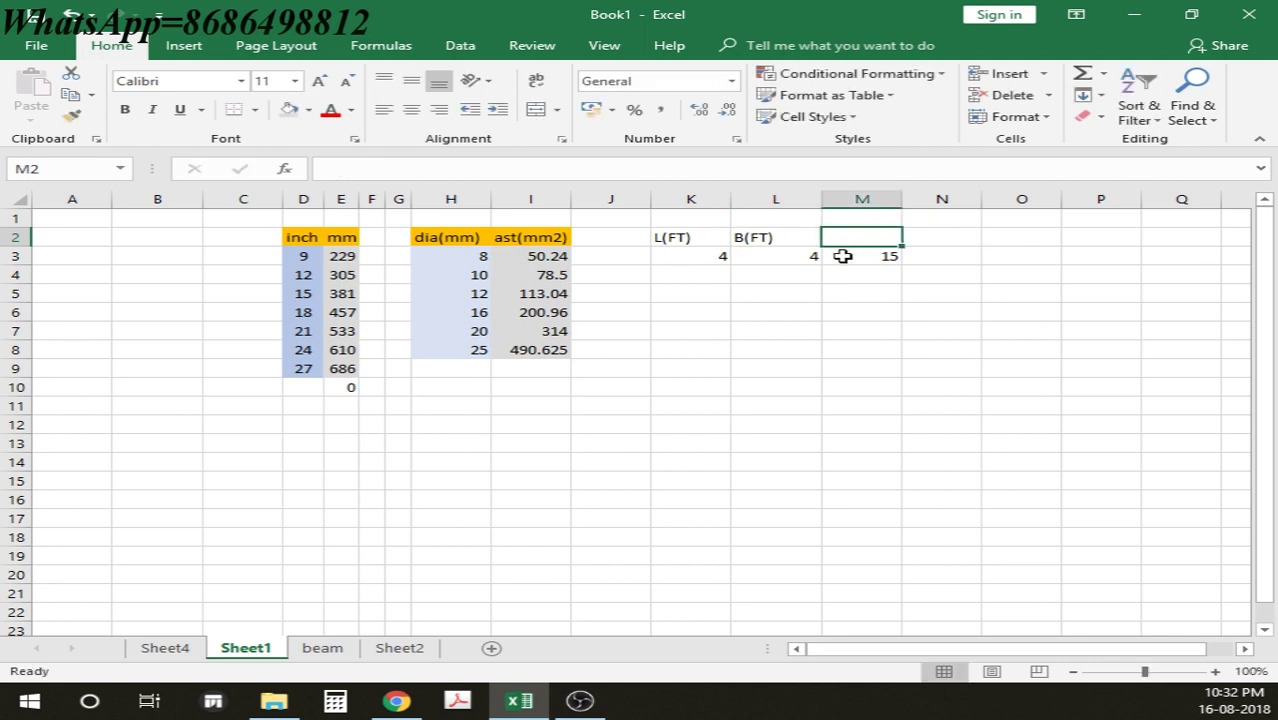
pyautogui.write('D')
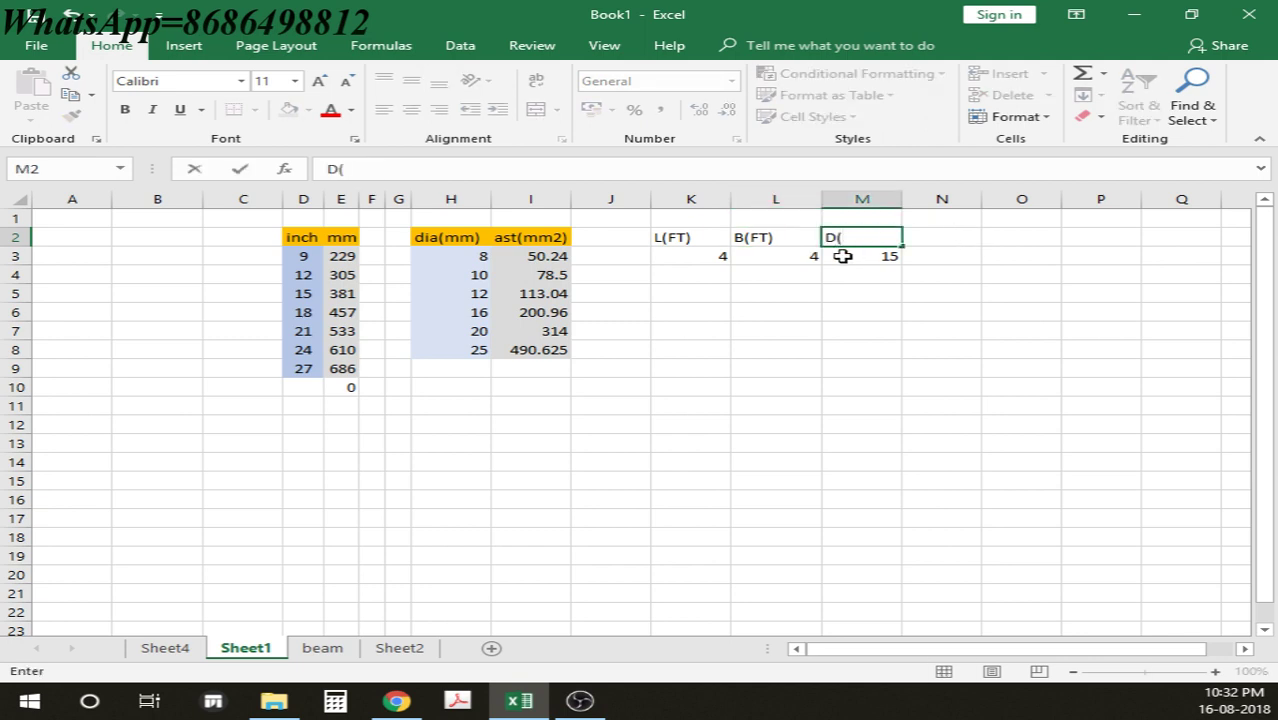
pyautogui.write('(INCH')
pyautogui.click(843, 256)
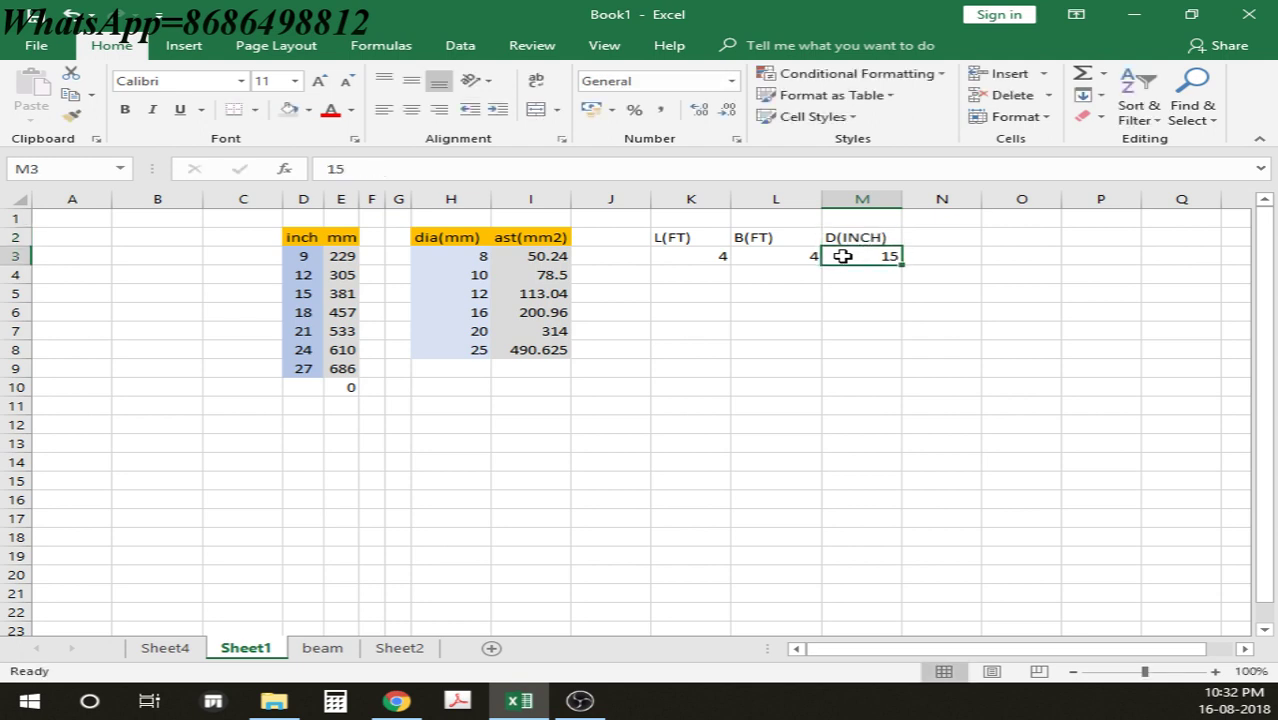
pyautogui.click(941, 236)
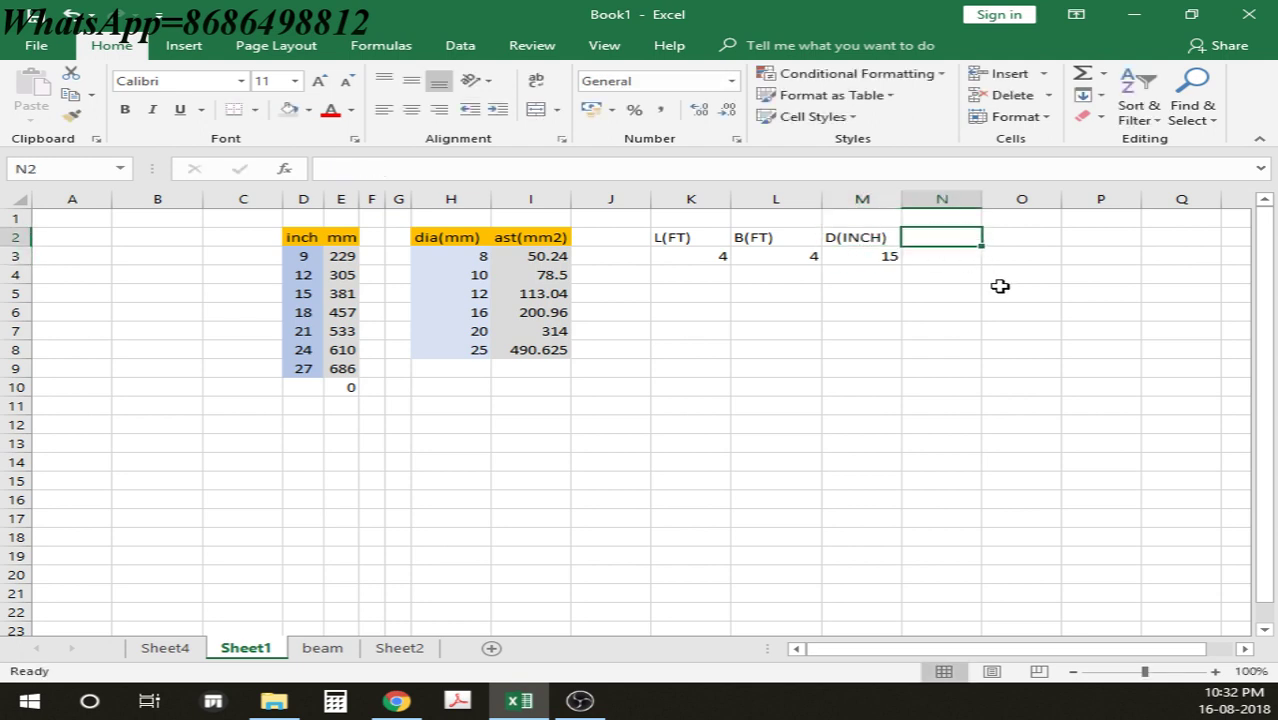
pyautogui.write('VOL(CFT')
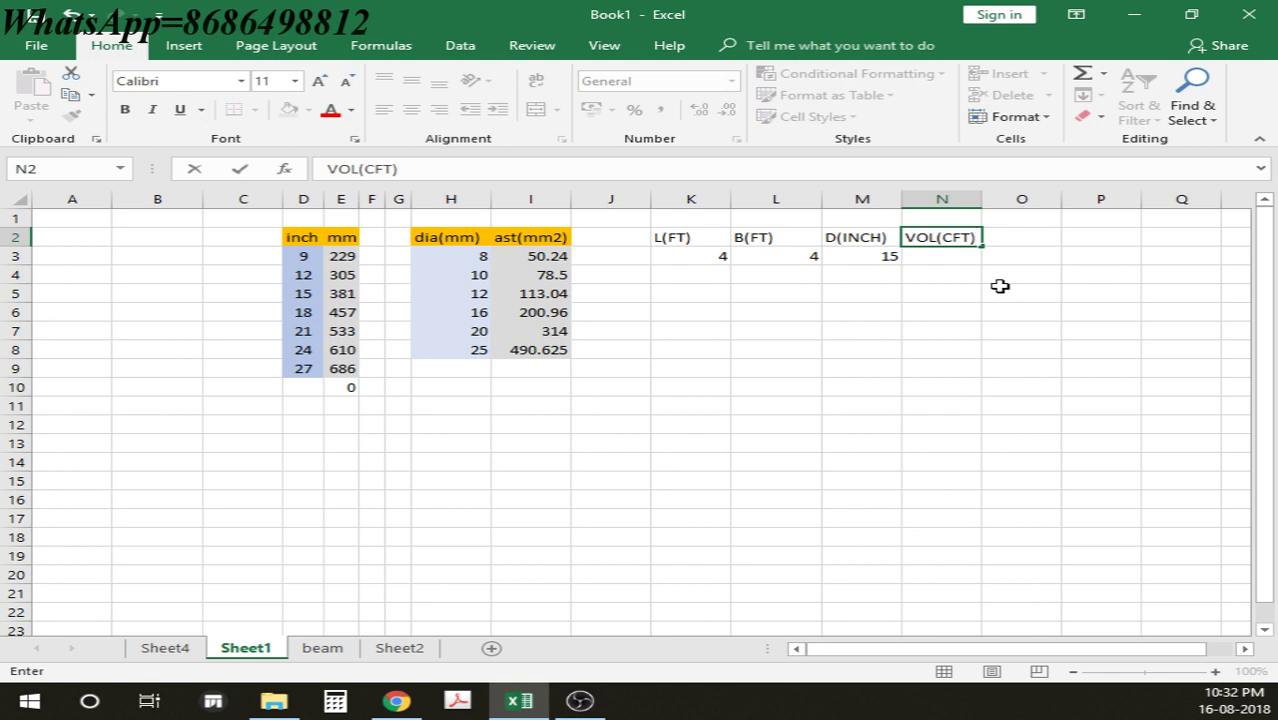
pyautogui.press('Return')
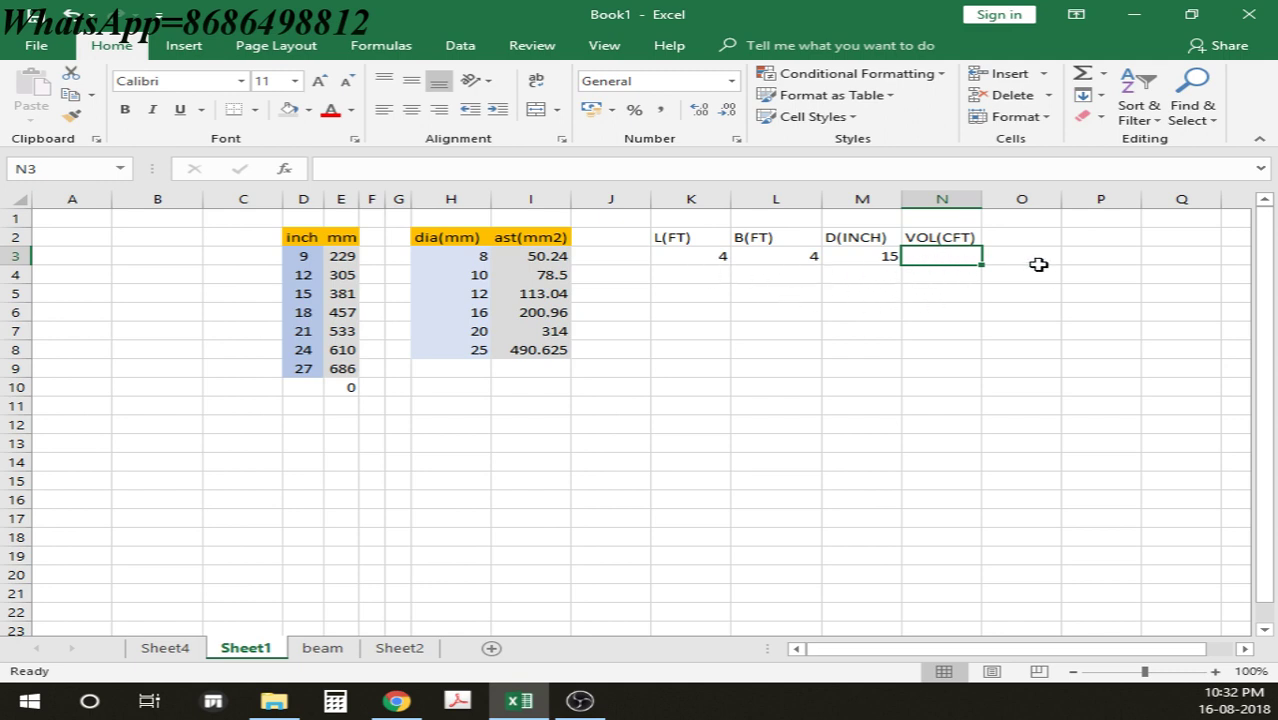
pyautogui.click(1016, 241)
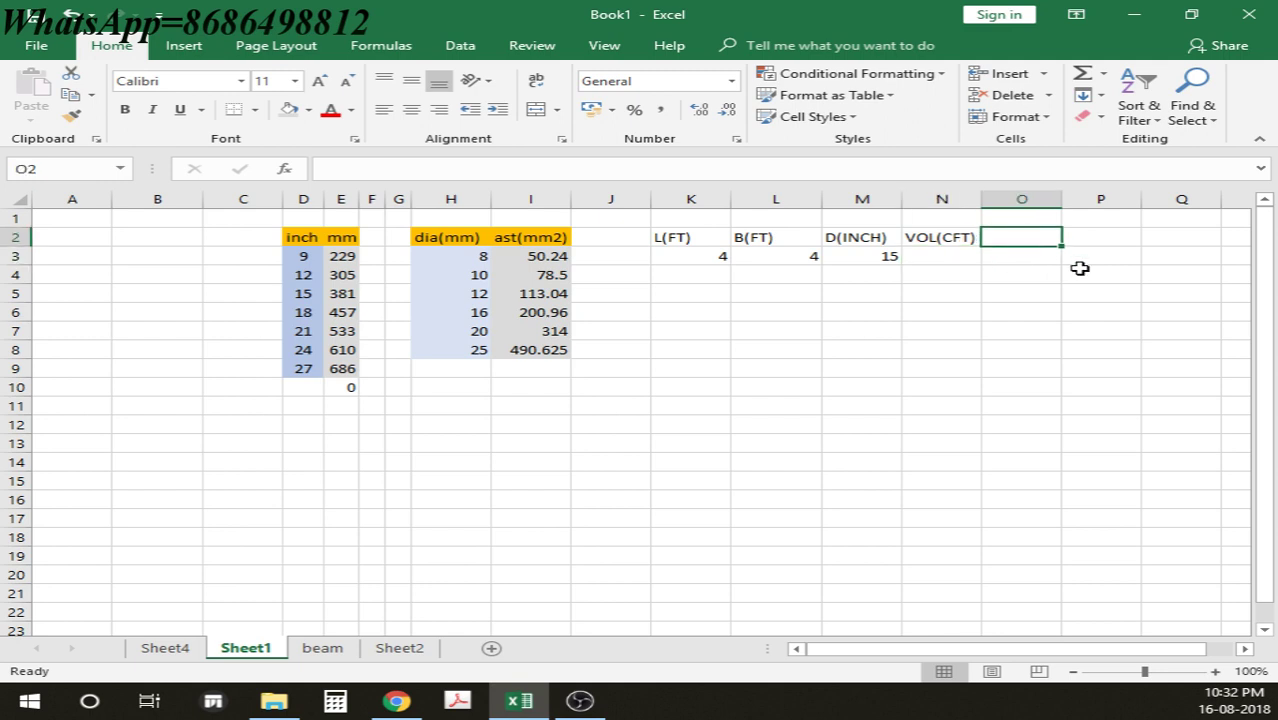
pyautogui.write('AOS')
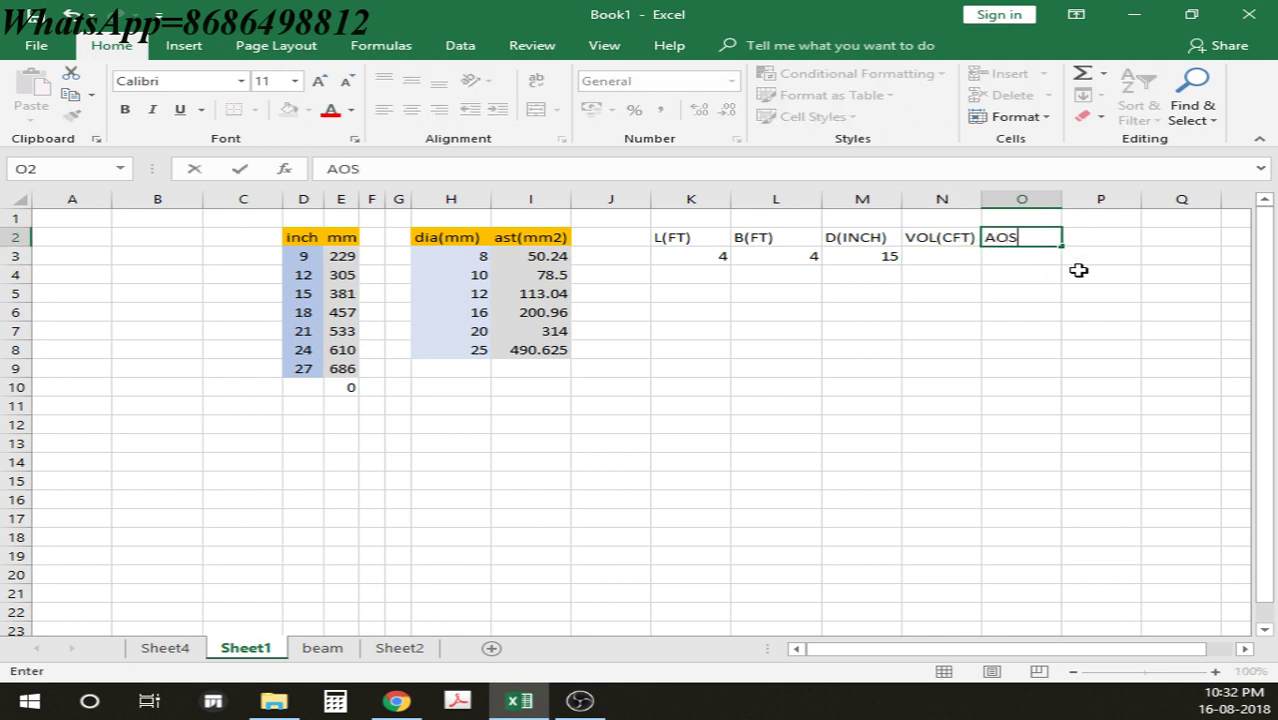
# Step: Calculate the volume in N3 with the formula =K3*L3*M3/12
pyautogui.click(930, 258)
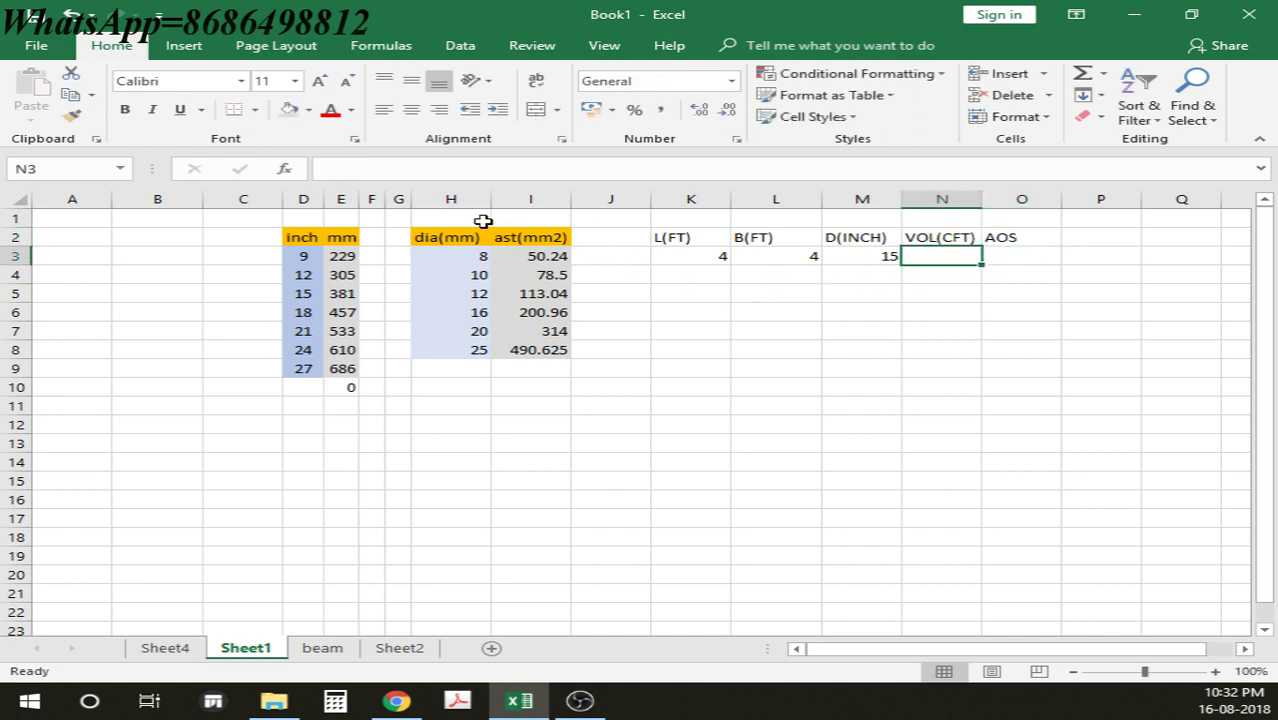
pyautogui.click(383, 170)
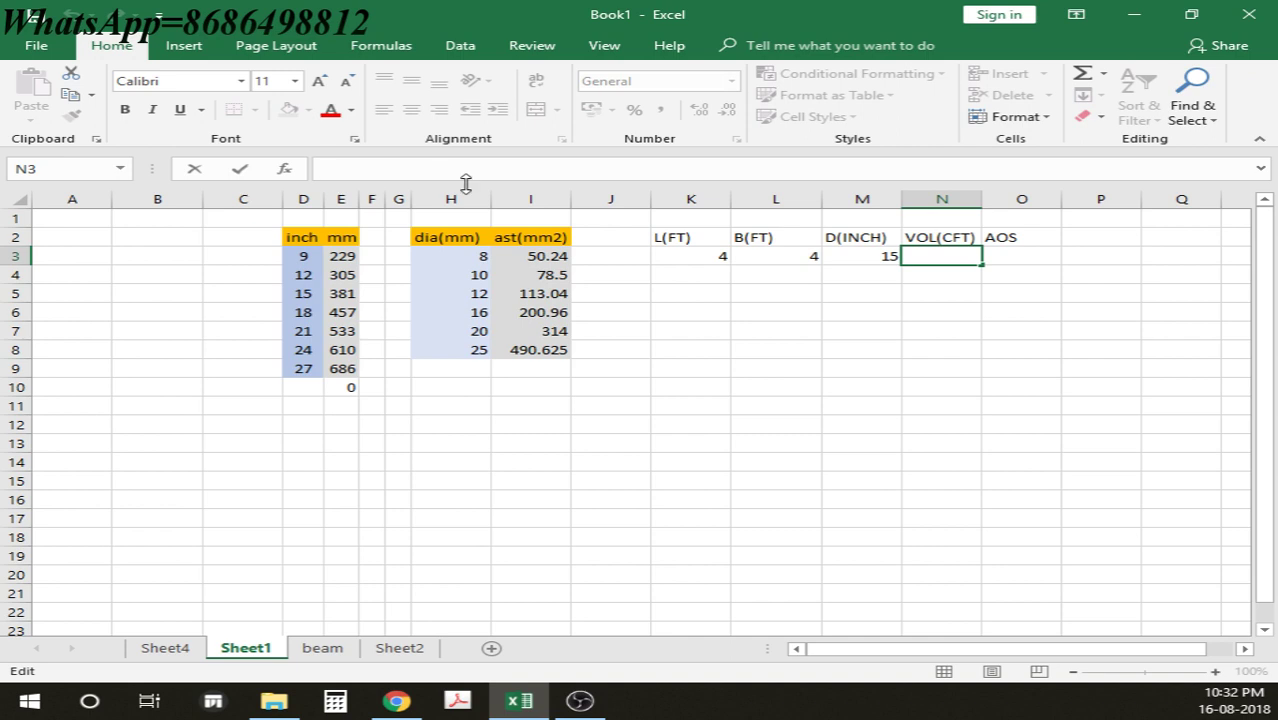
pyautogui.write('=')
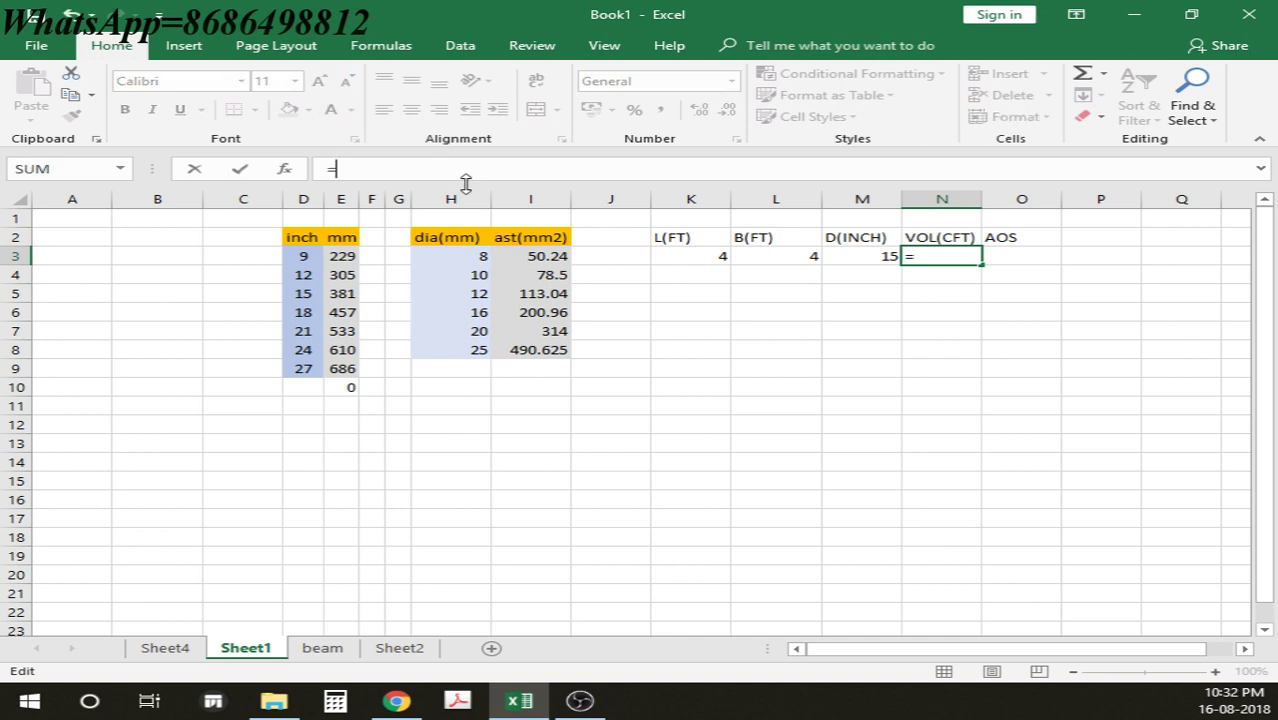
pyautogui.click(685, 254)
pyautogui.write('*')
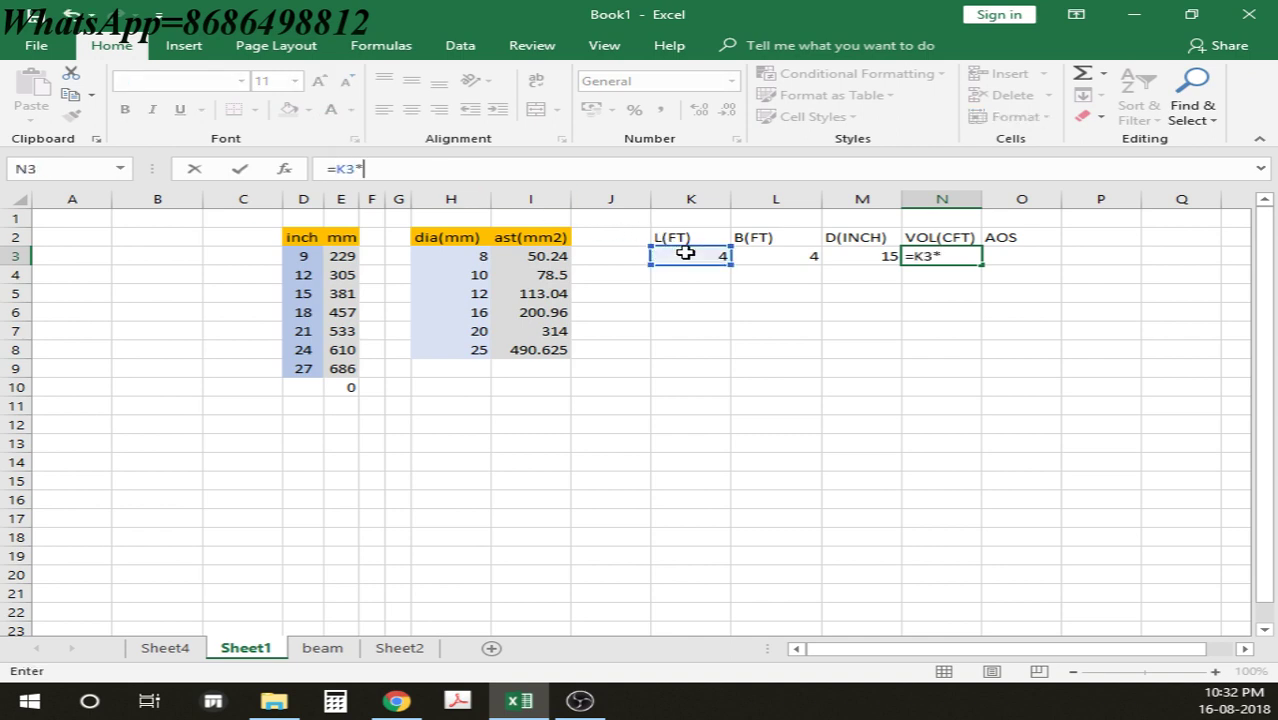
pyautogui.click(776, 255)
pyautogui.write('*')
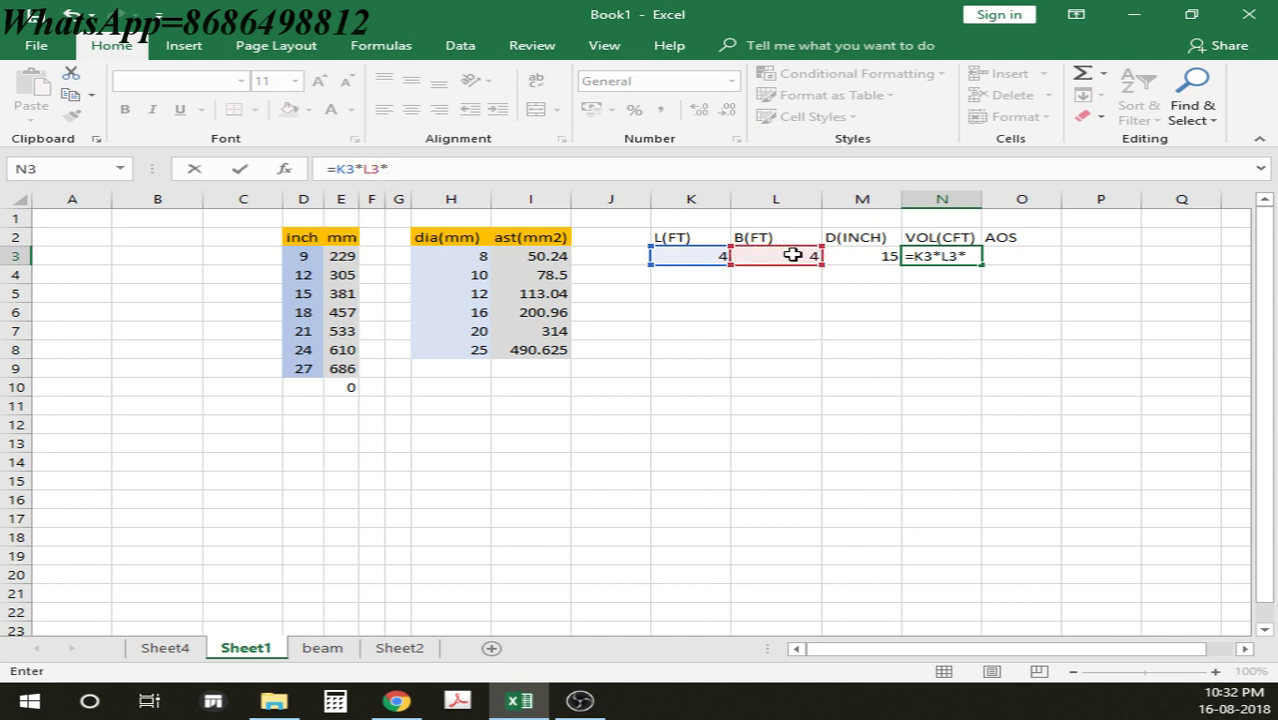
pyautogui.click(843, 259)
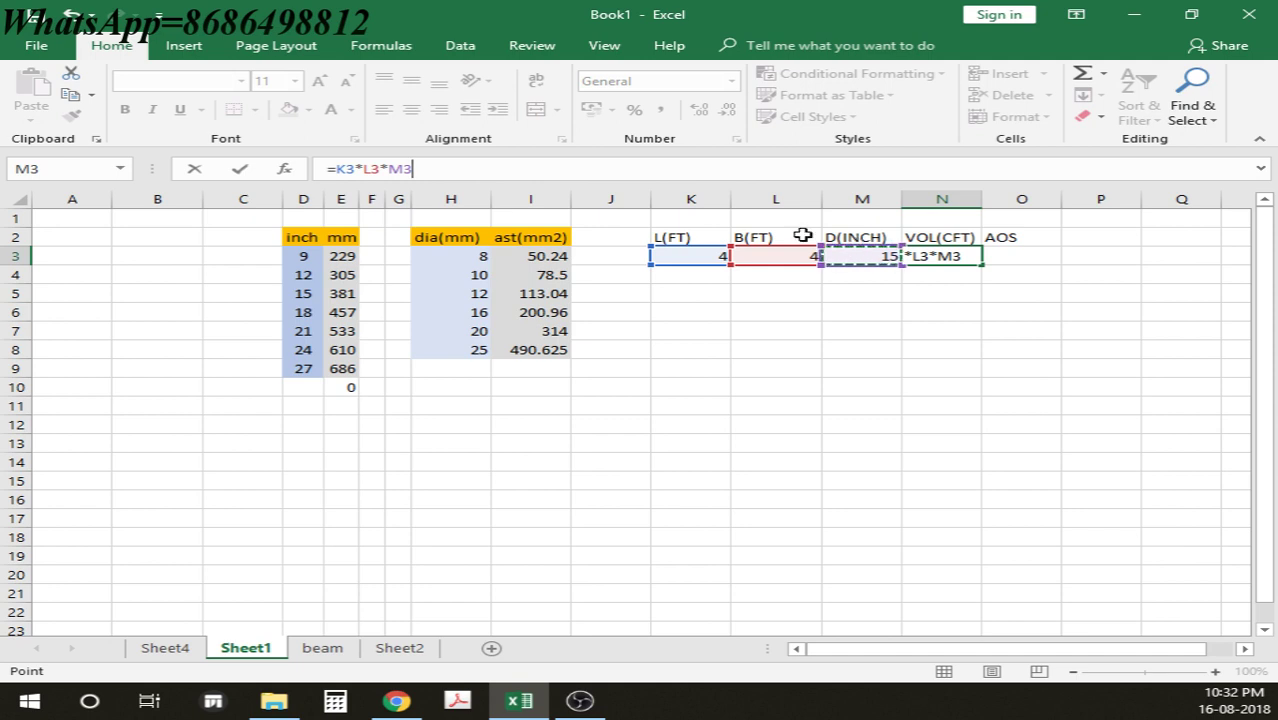
pyautogui.click(436, 168)
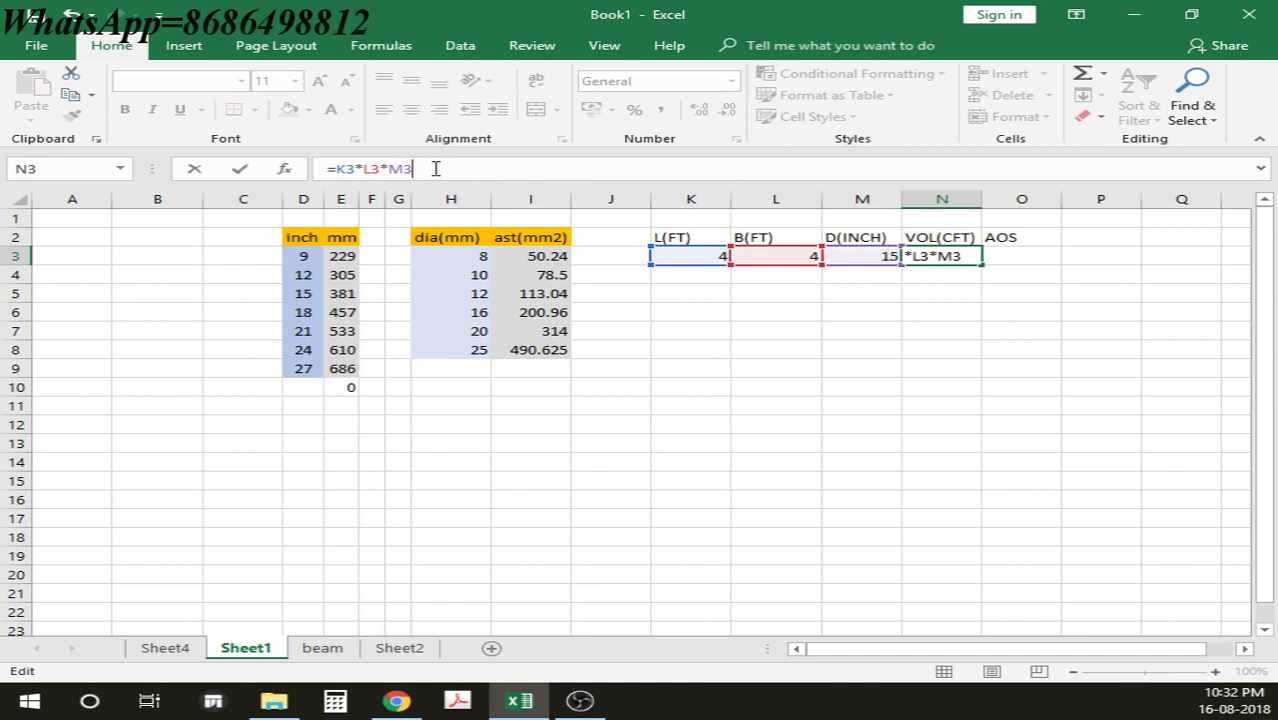
pyautogui.write('/12')
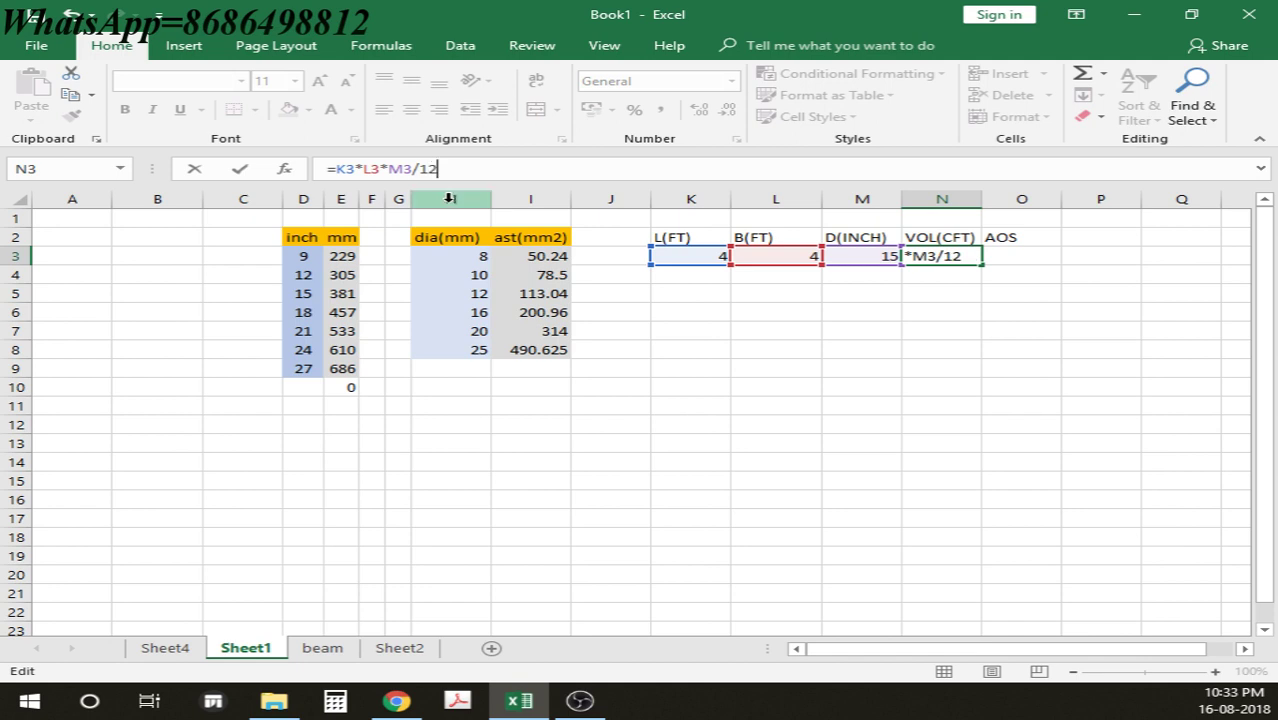
pyautogui.hotkey('ctrl', 'Return')
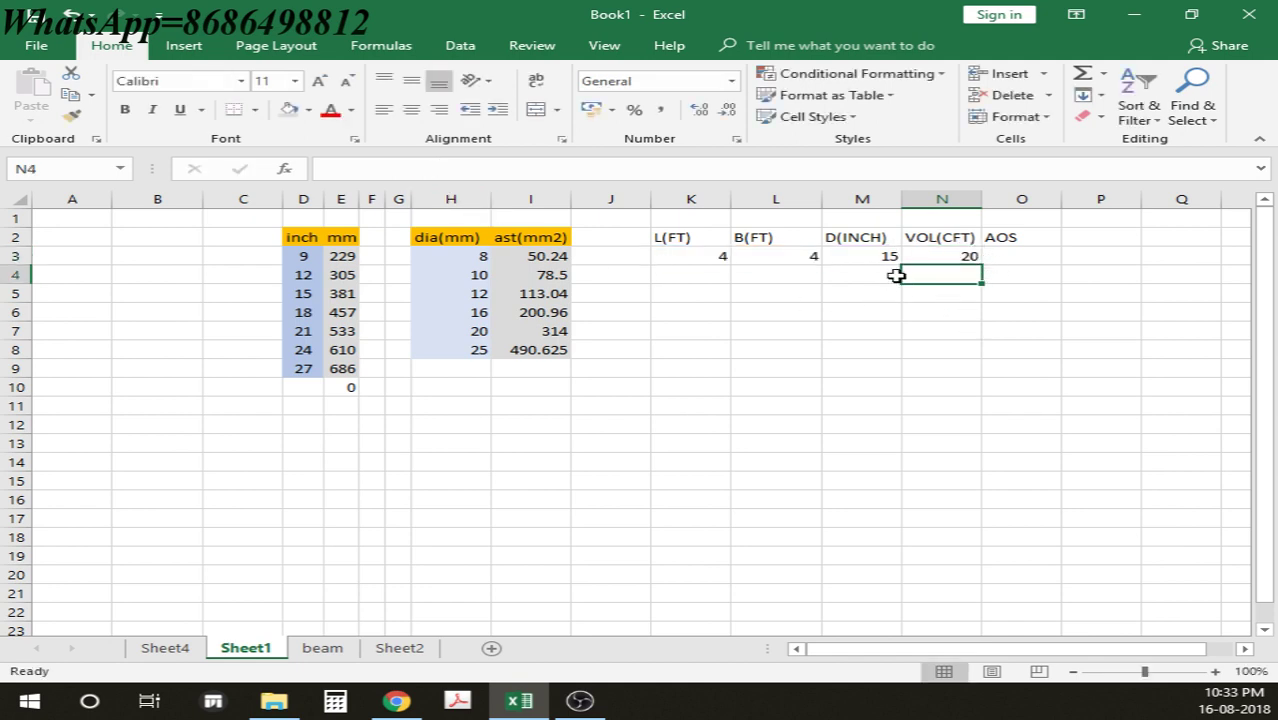
# Step: Set both the length in K3 and the breadth in L3 to 5
pyautogui.click(708, 264)
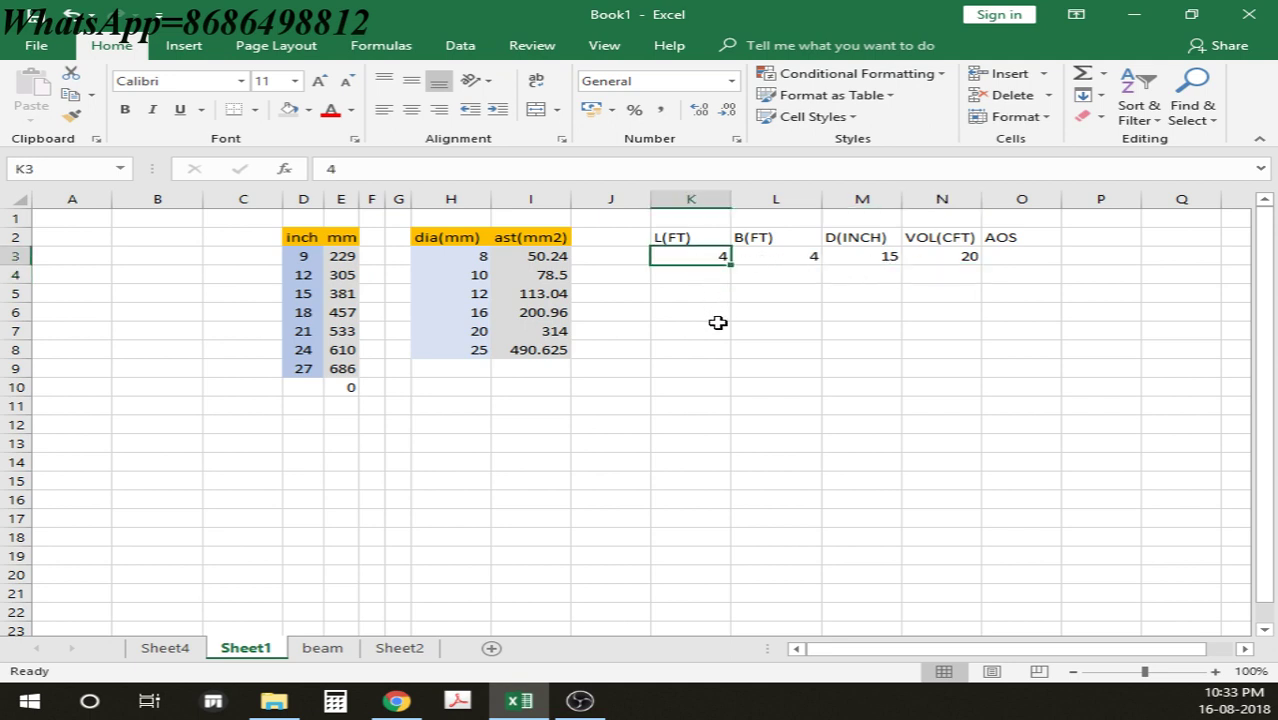
pyautogui.write('5')
pyautogui.press('Return')
pyautogui.press('Up')
pyautogui.press('Right')
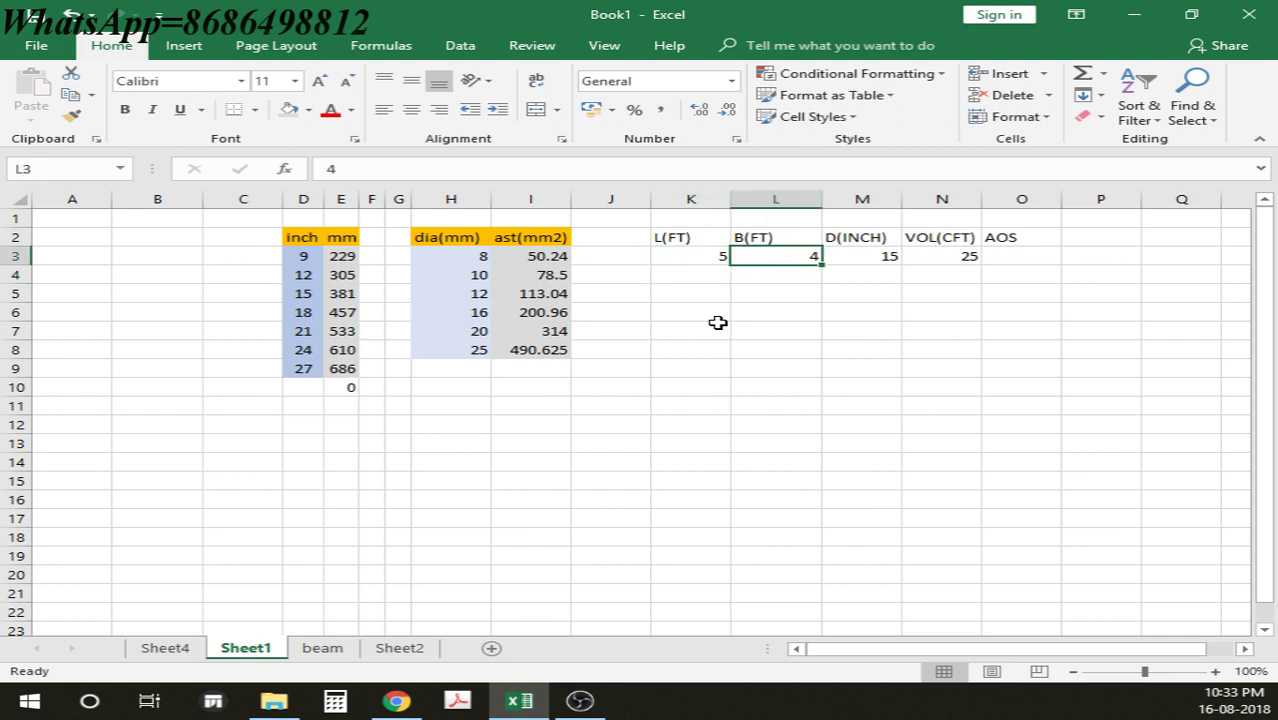
pyautogui.write('5')
pyautogui.press('Return')
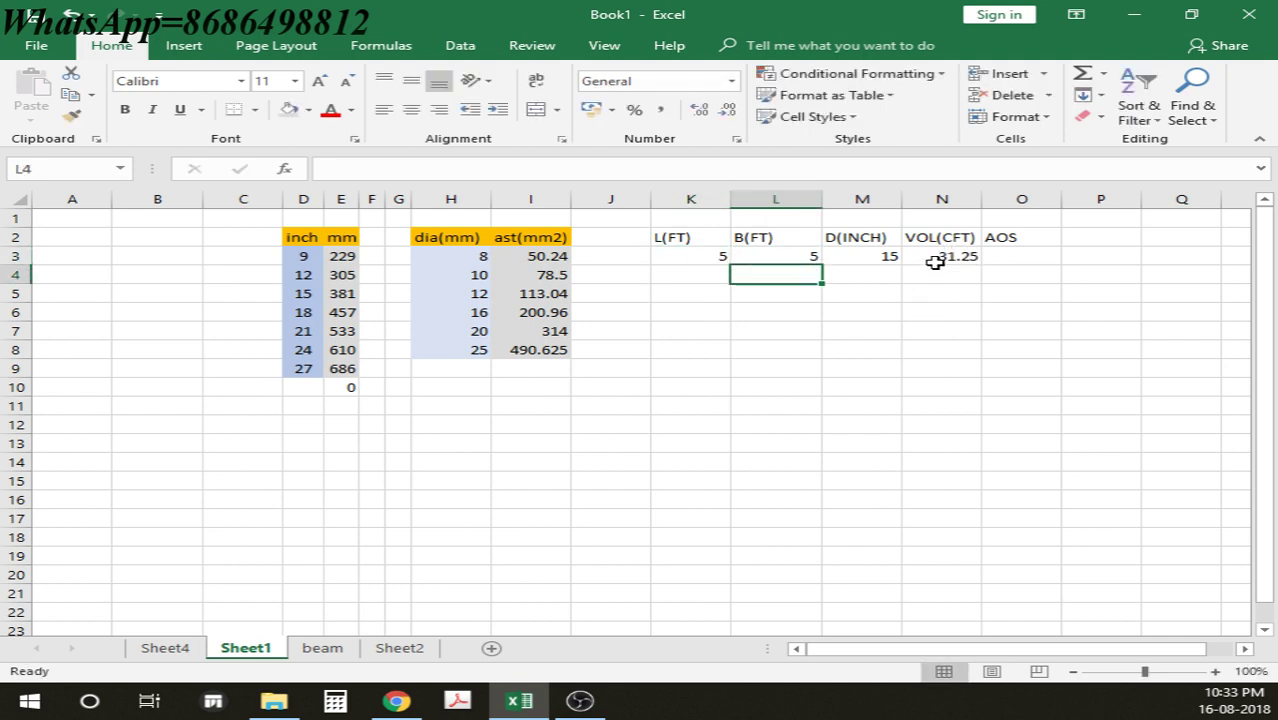
# Step: Set the first bar diameter in H3 to 6 and the first inch value in D3 to 6
pyautogui.click(468, 258)
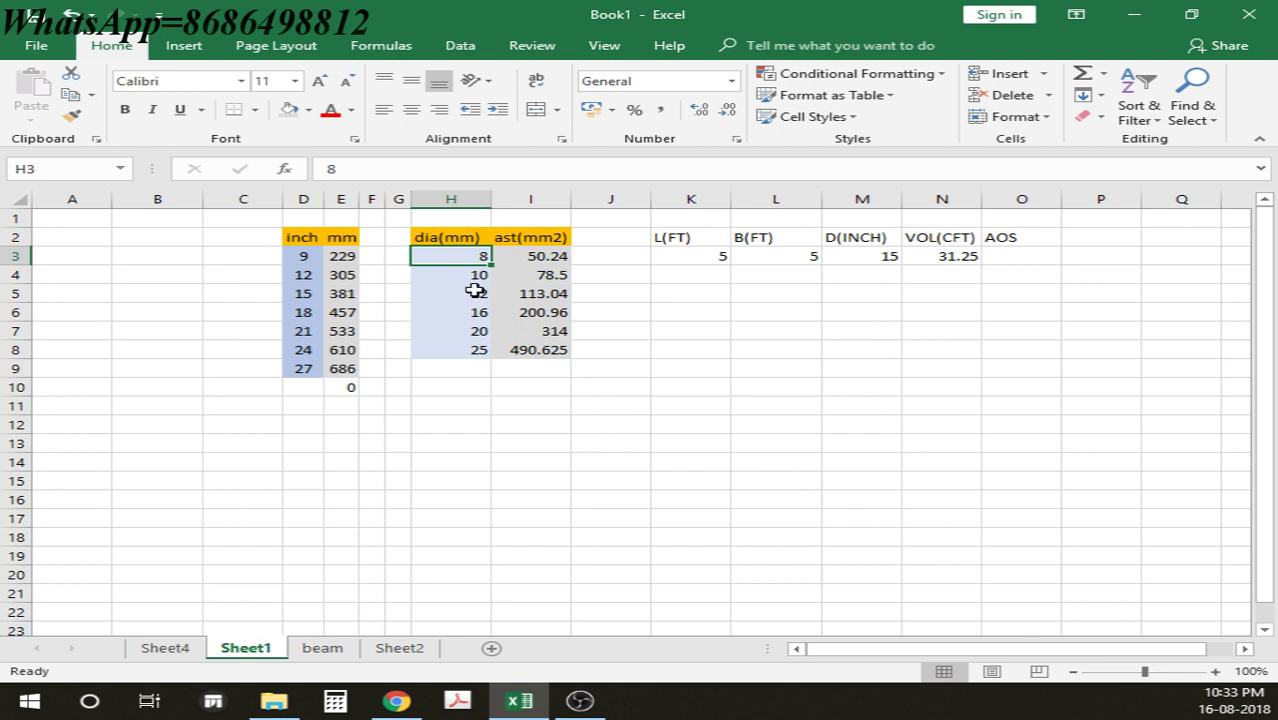
pyautogui.write('6')
pyautogui.press('Return')
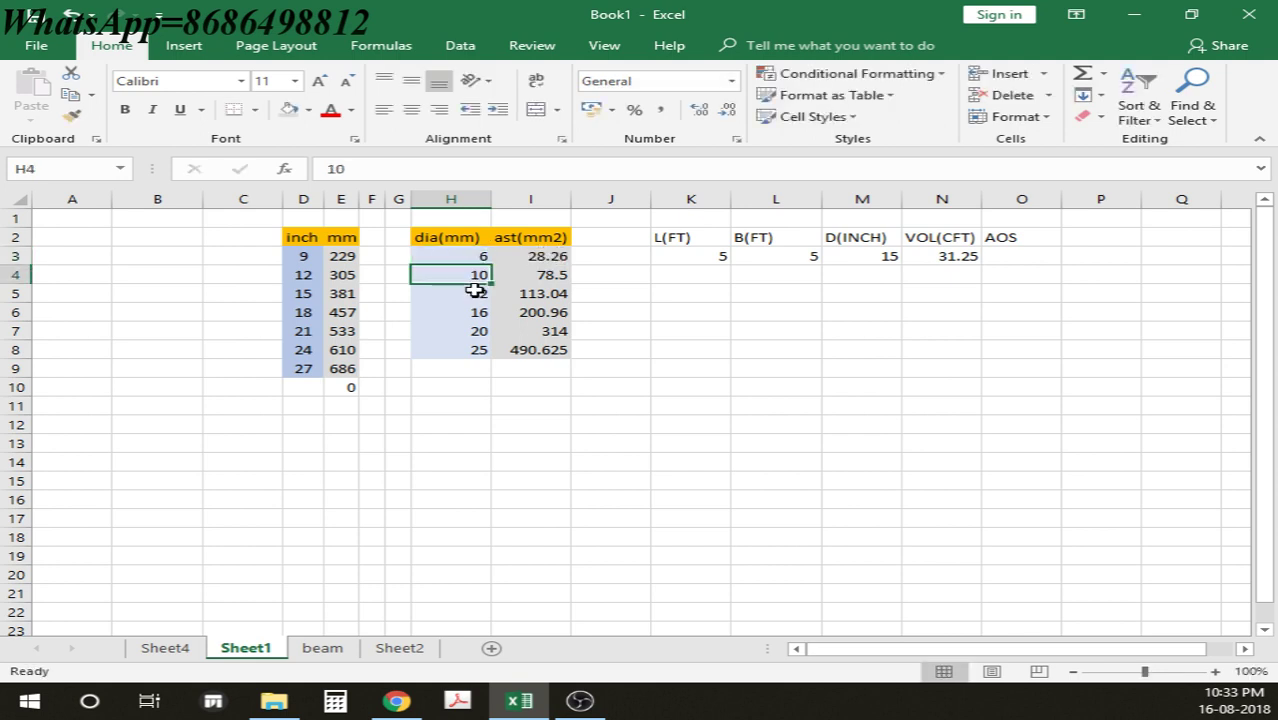
pyautogui.click(300, 258)
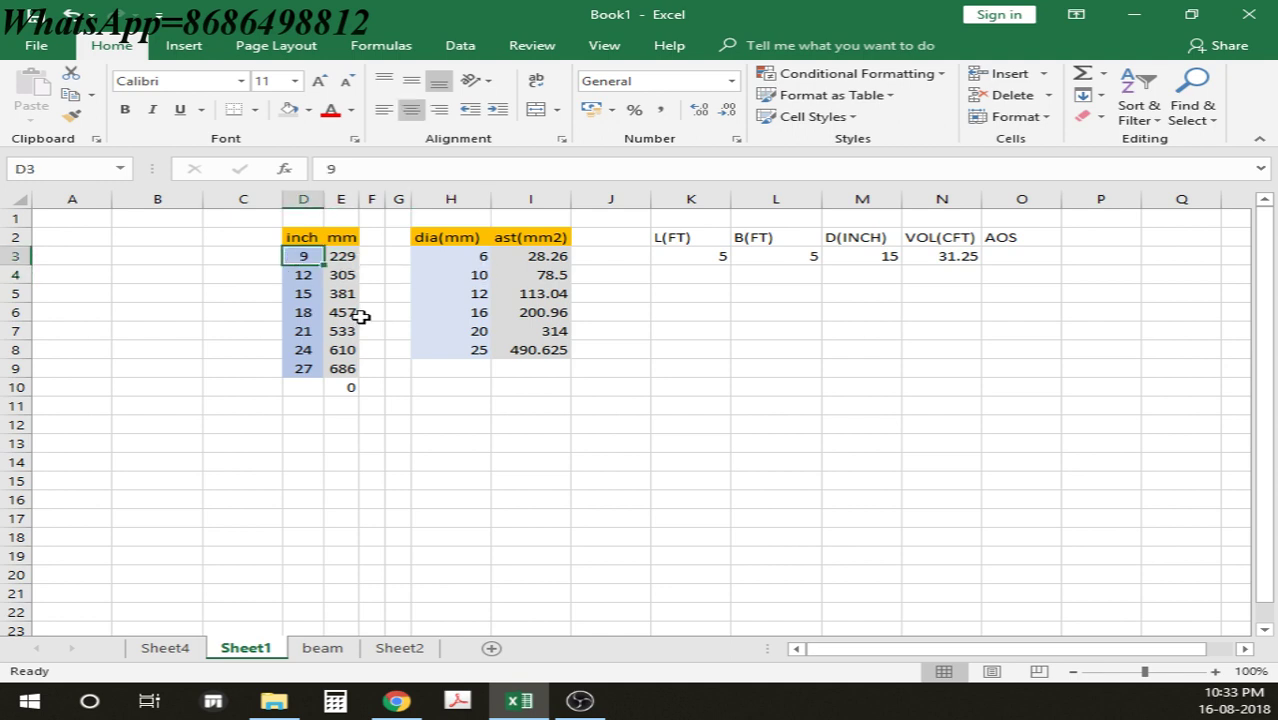
pyautogui.write('6')
pyautogui.press('Return')
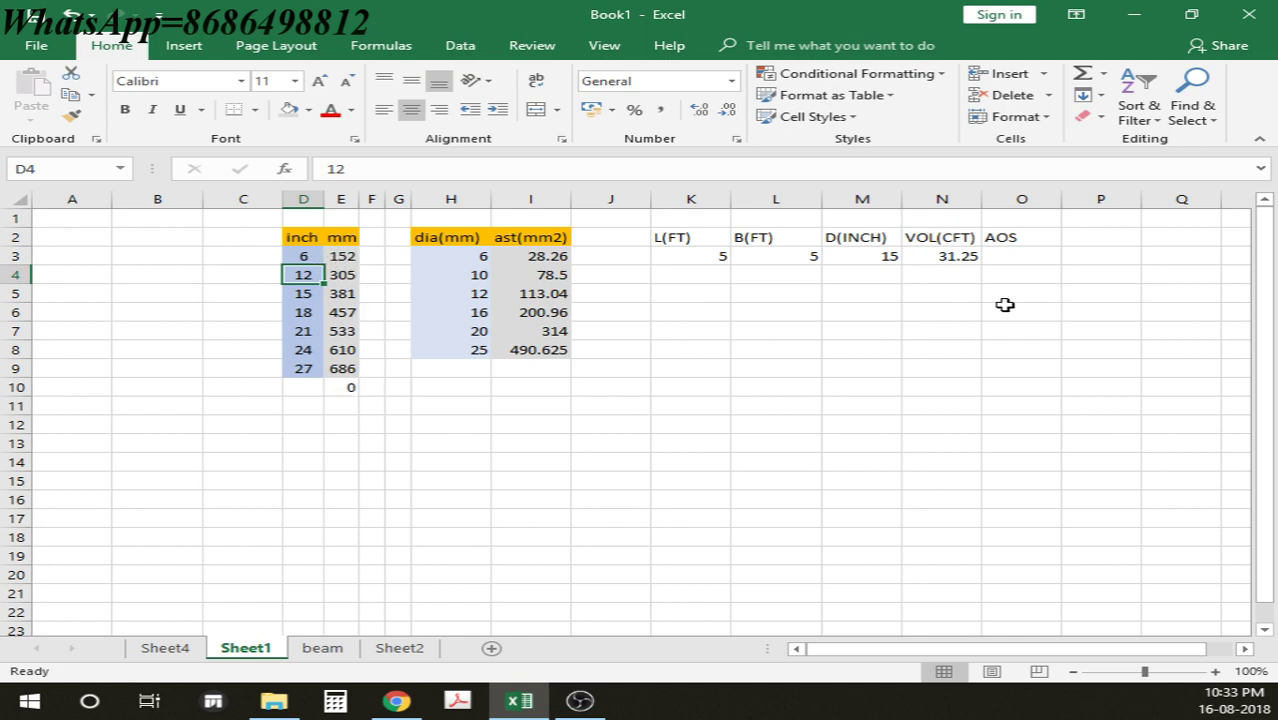
# Step: Calculate the AOS in O3 with the formula =2*(K3+L3)*M3/12
pyautogui.click(1007, 259)
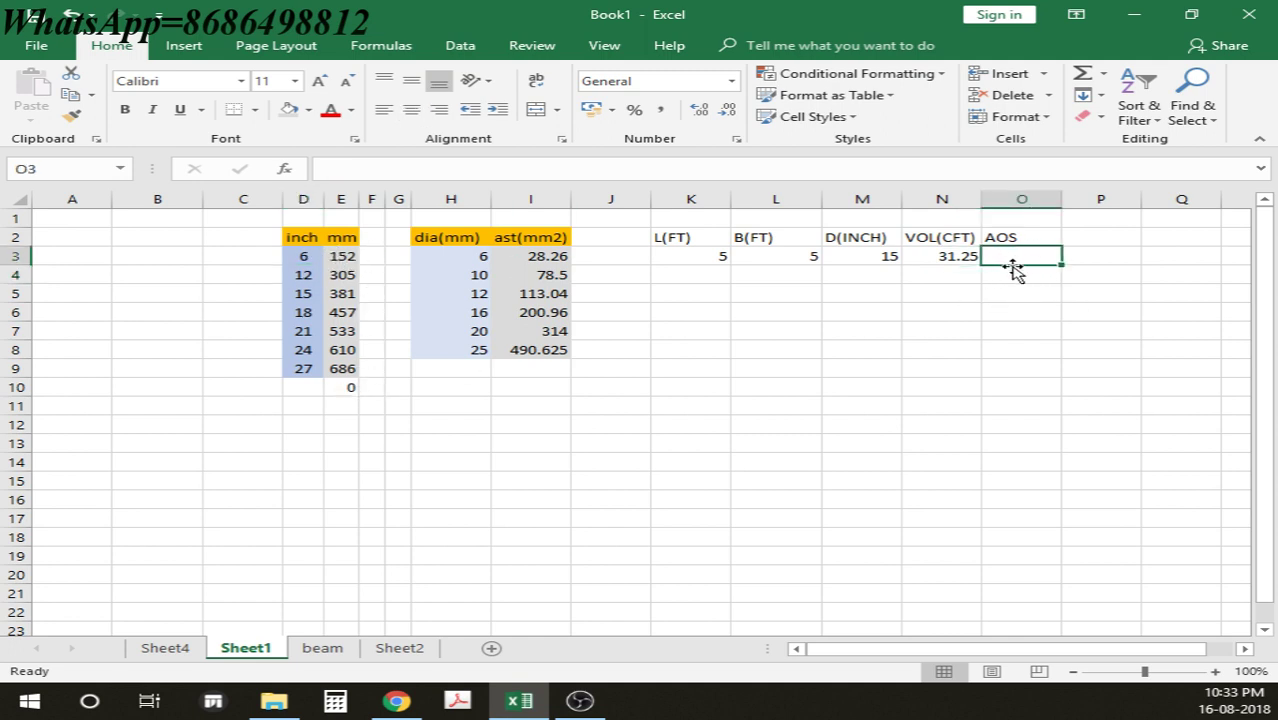
pyautogui.click(1009, 296)
pyautogui.click(1012, 268)
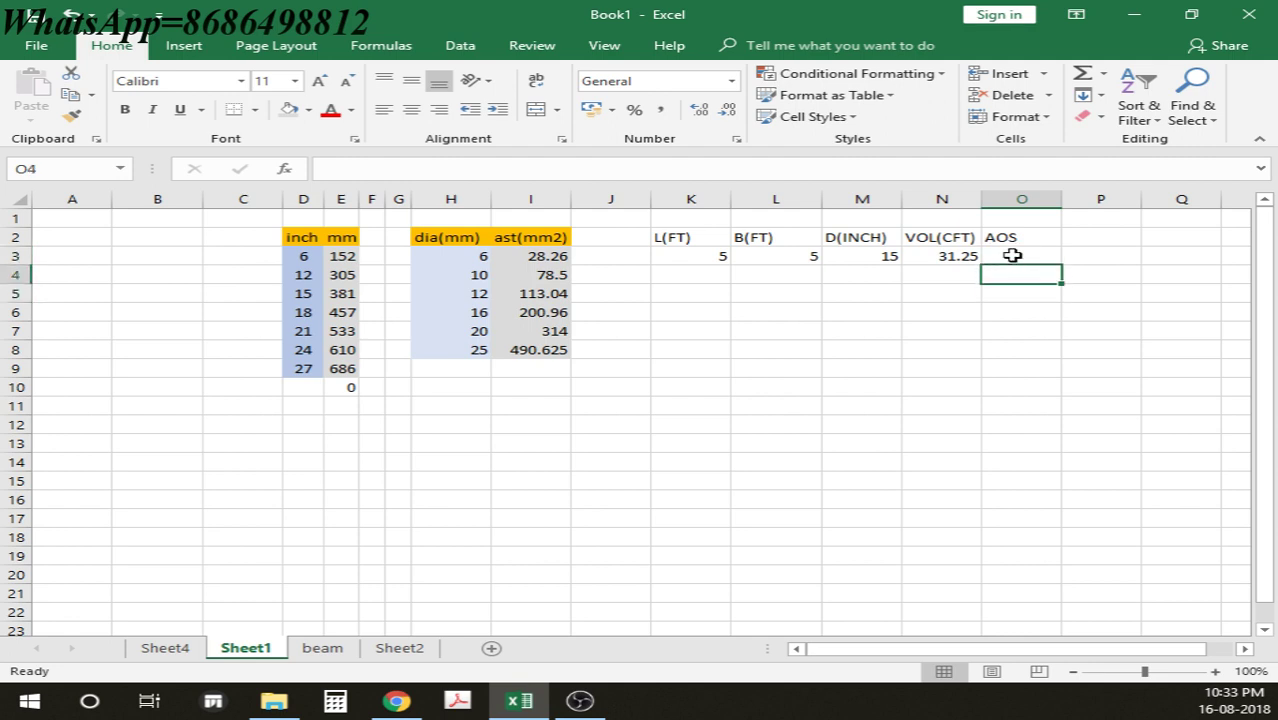
pyautogui.click(1013, 256)
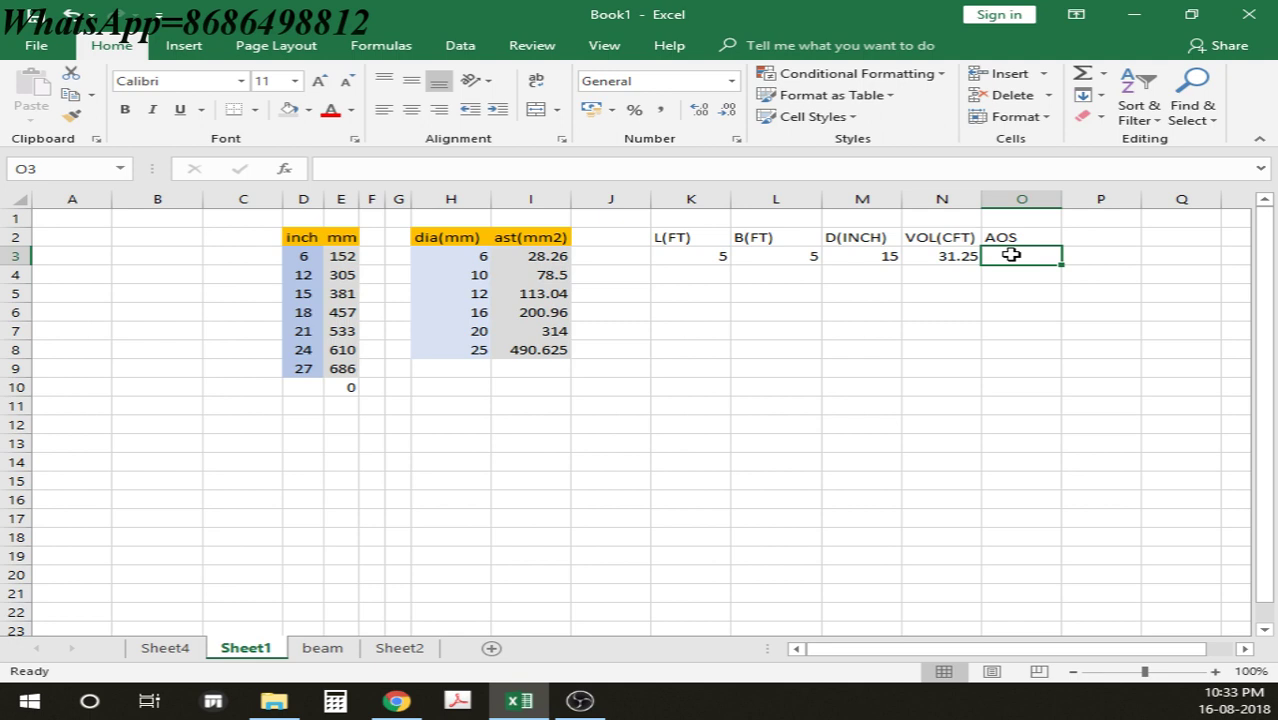
pyautogui.write('=')
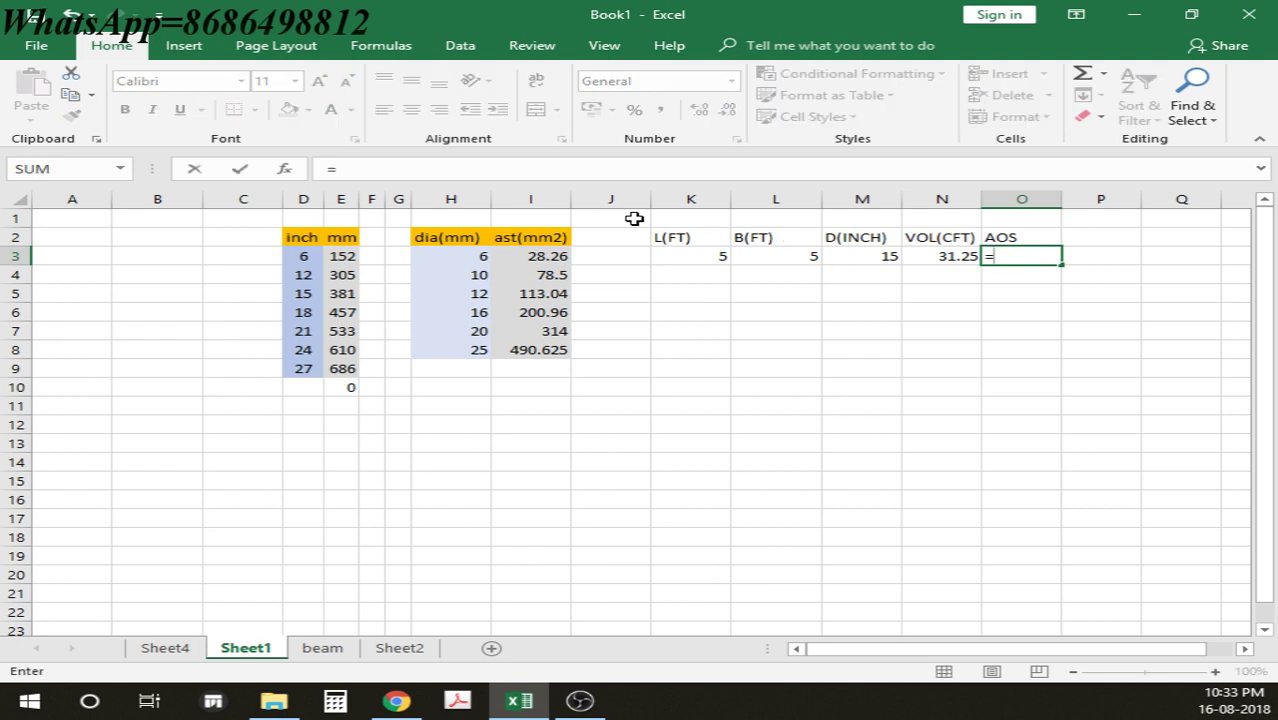
pyautogui.write('2*(')
pyautogui.click(690, 257)
pyautogui.write('+')
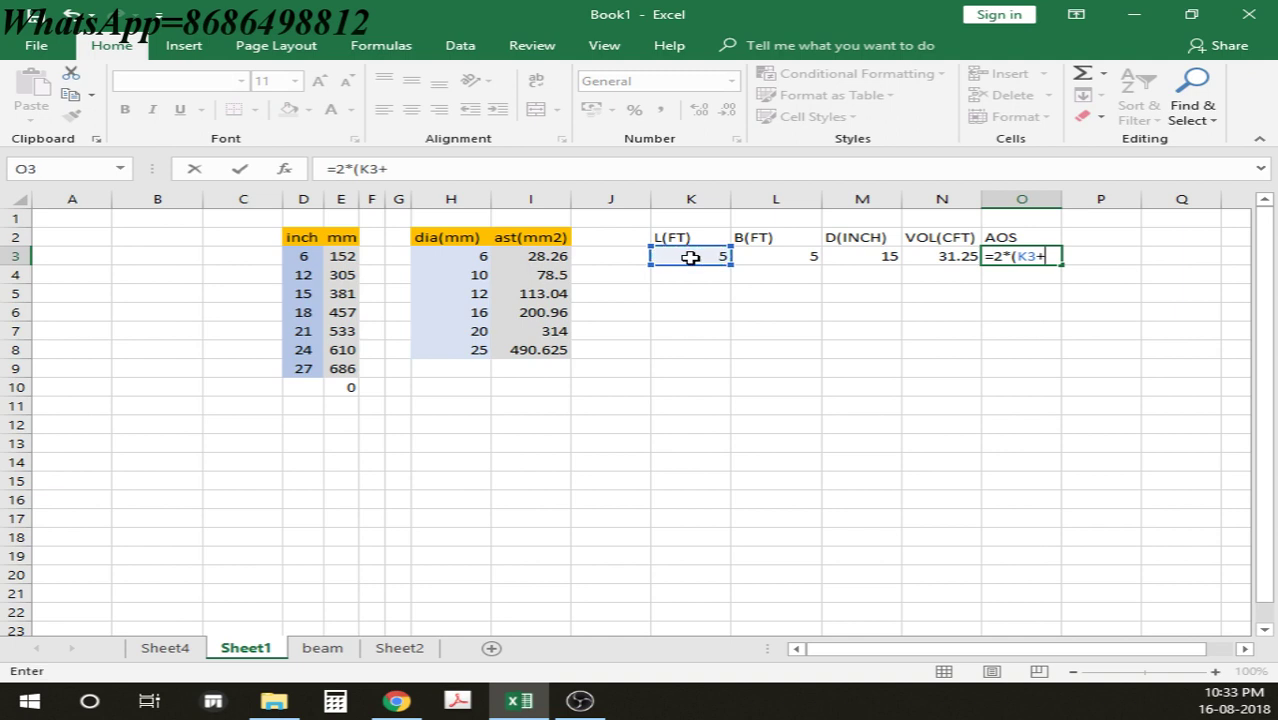
pyautogui.click(778, 262)
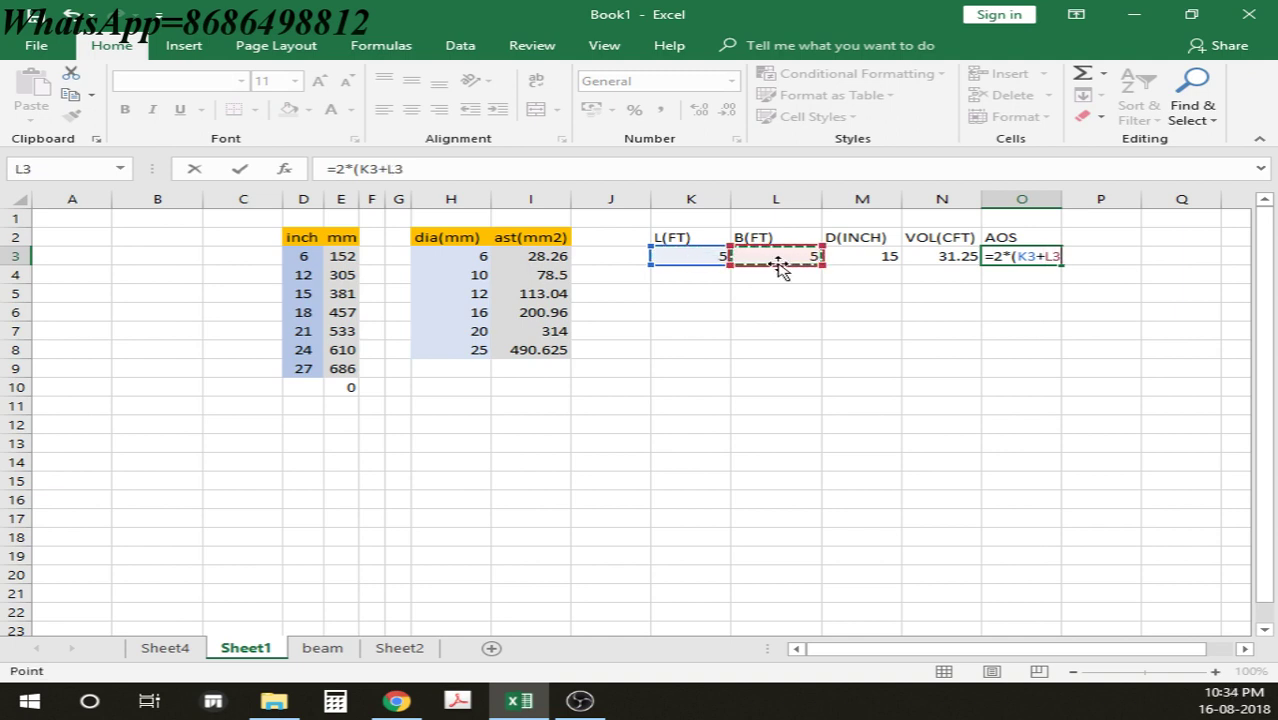
pyautogui.write(')')
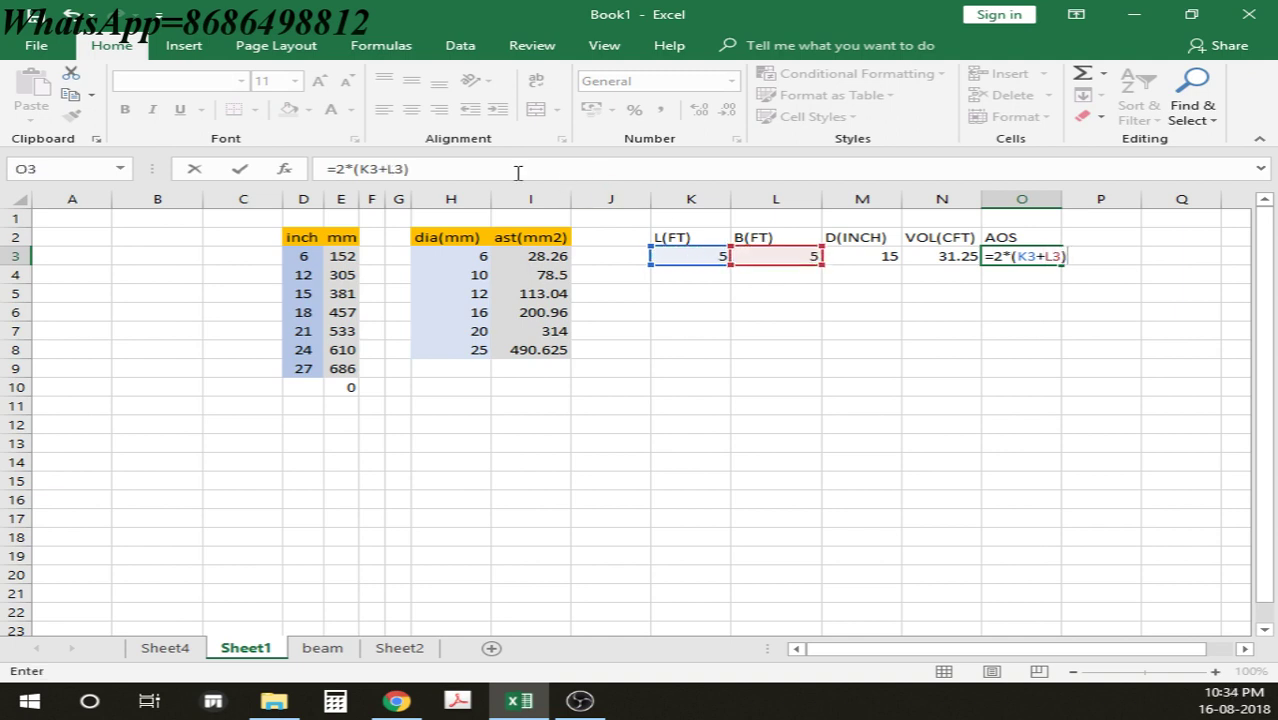
pyautogui.click(461, 167)
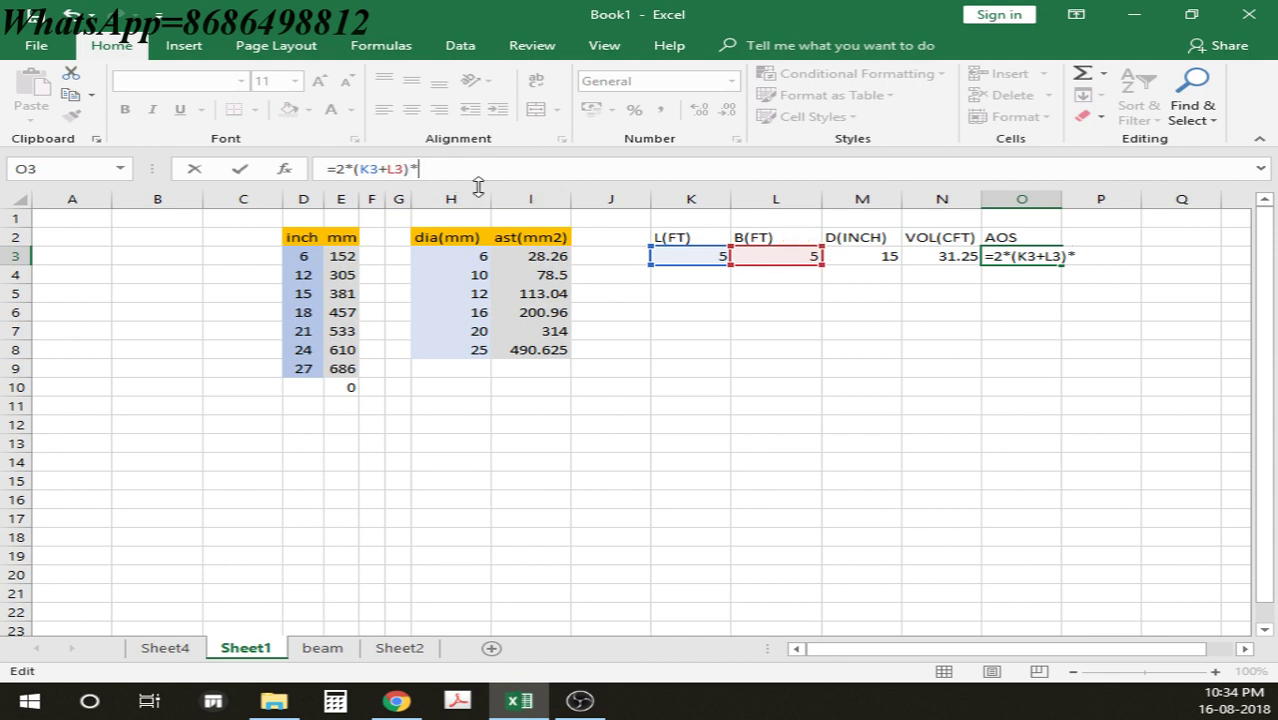
pyautogui.click(862, 256)
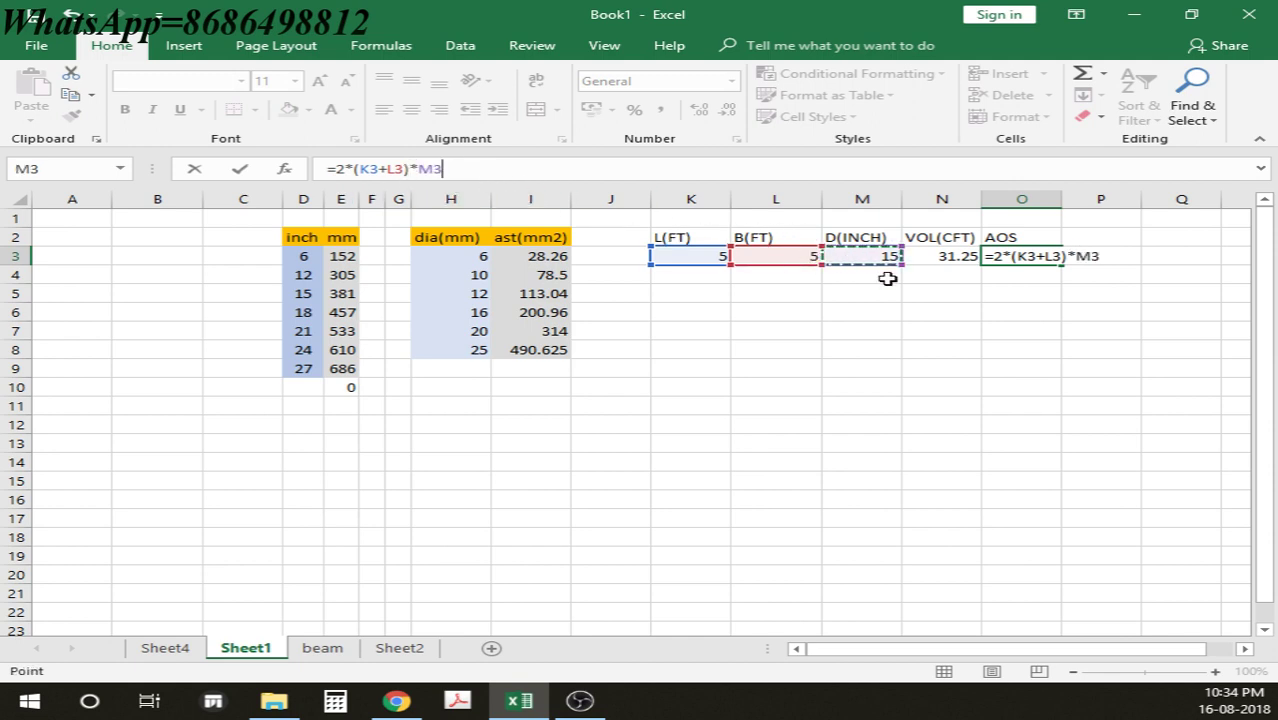
pyautogui.click(465, 170)
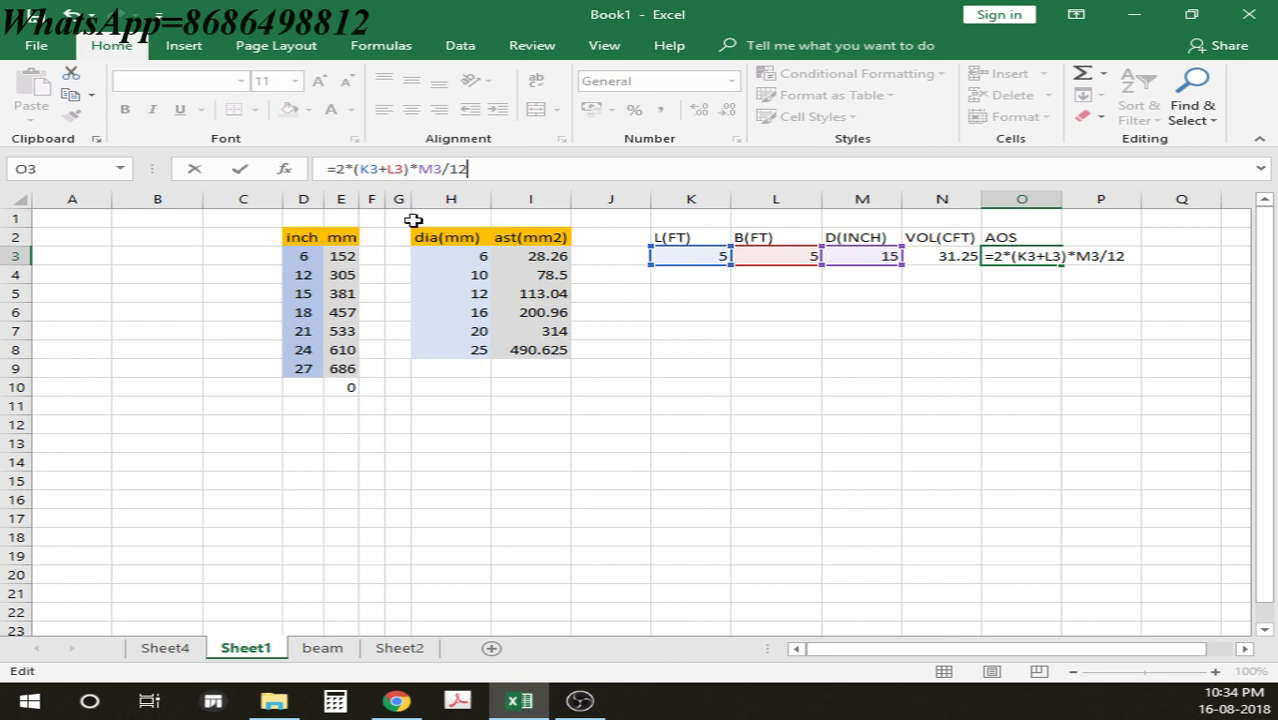
pyautogui.press('Return')
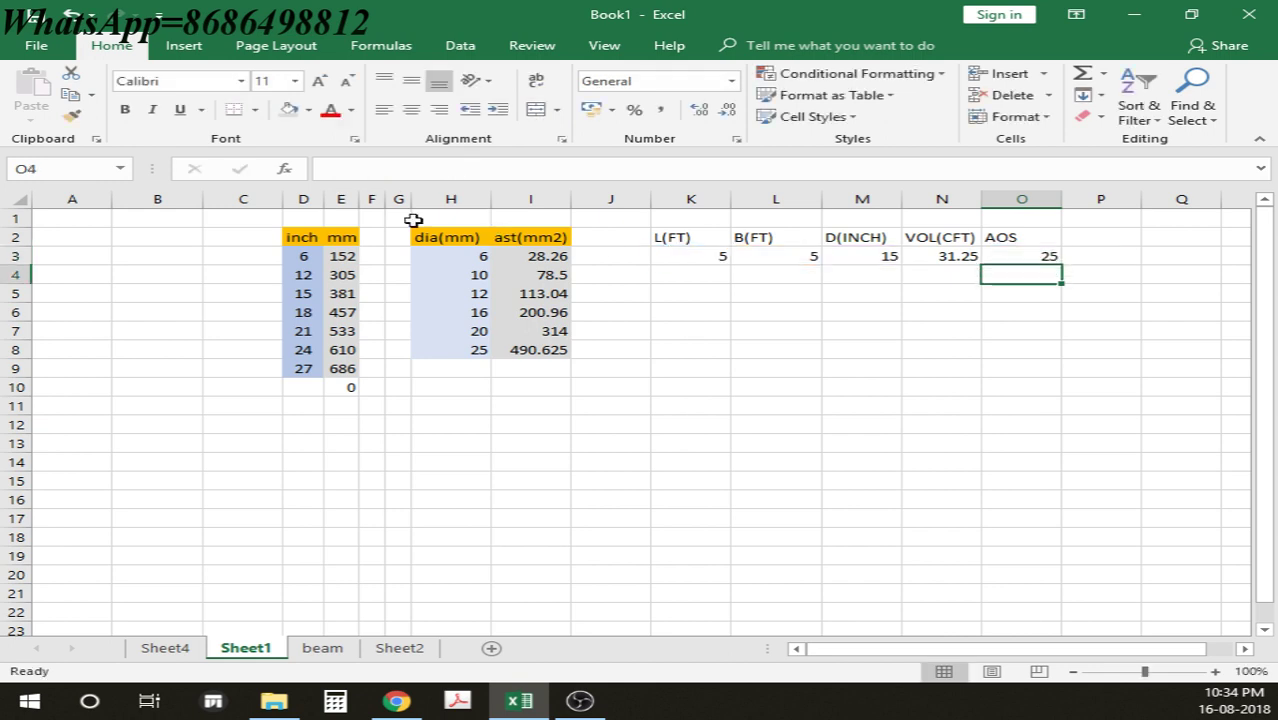
# Step: Add the unit to the AOS header in O2 so it reads AOS(SFT)
pyautogui.click(1015, 241)
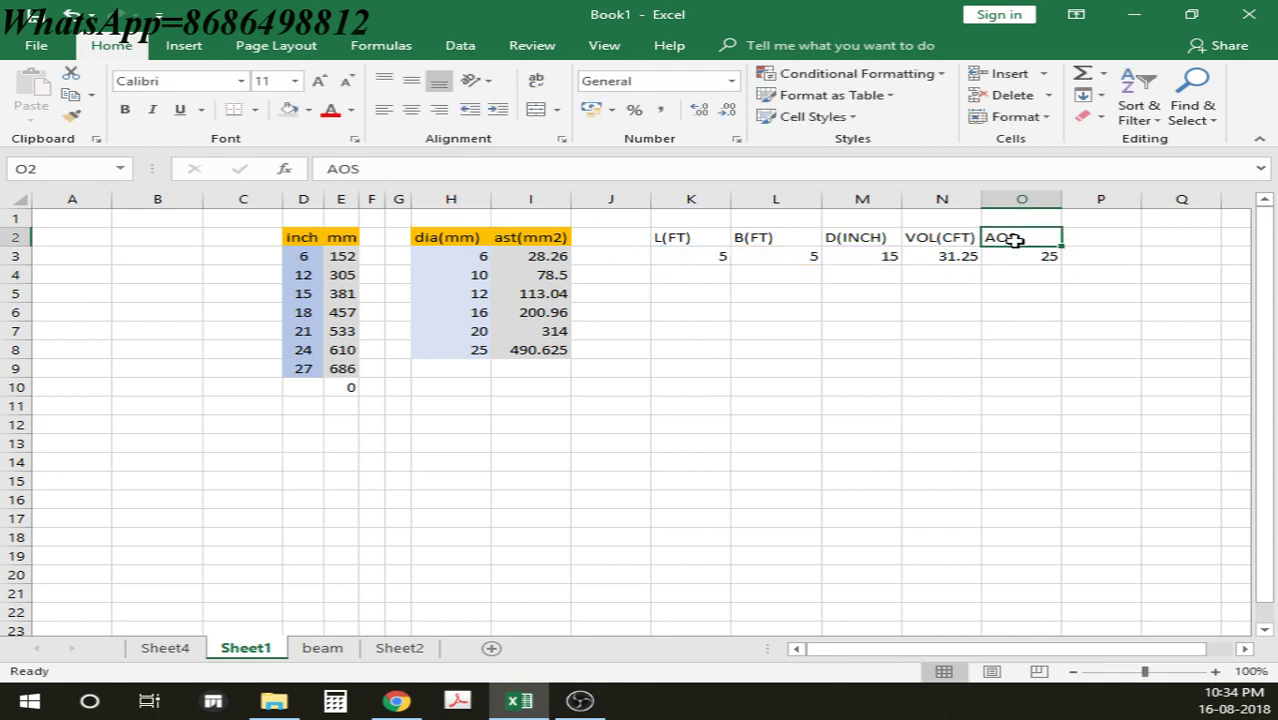
pyautogui.click(381, 172)
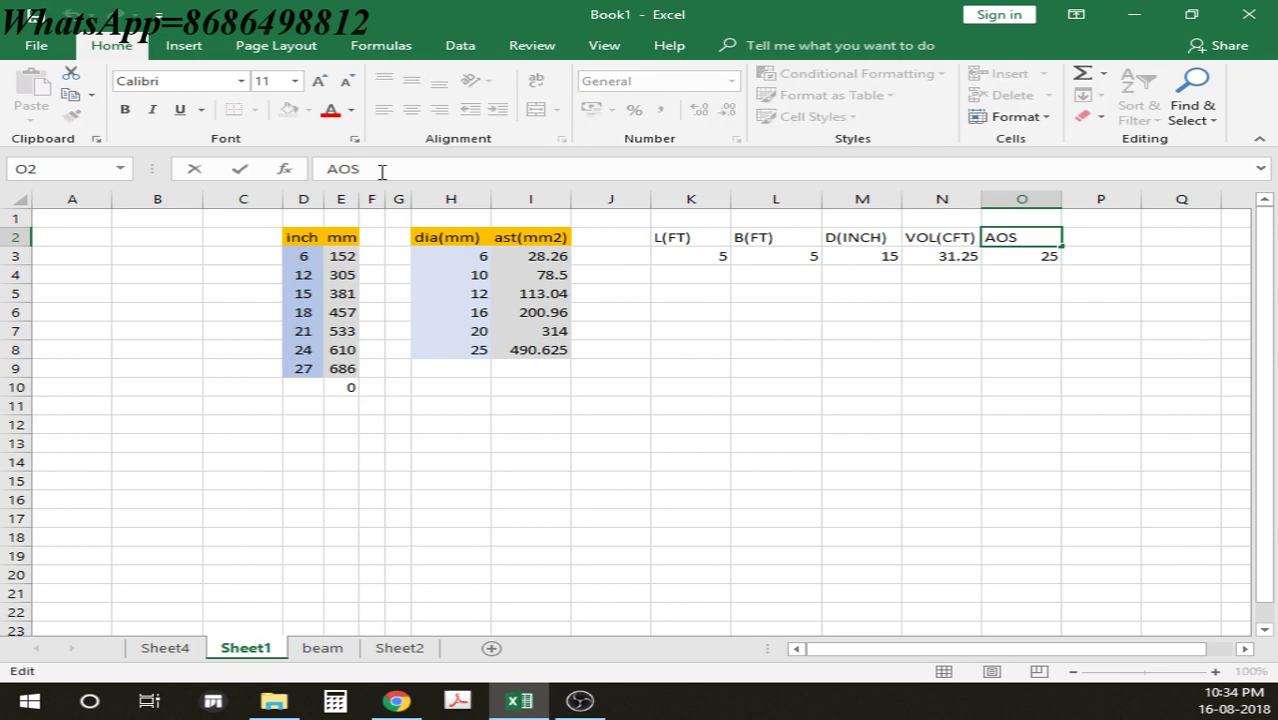
pyautogui.write('(SFT)')
pyautogui.press('Return')
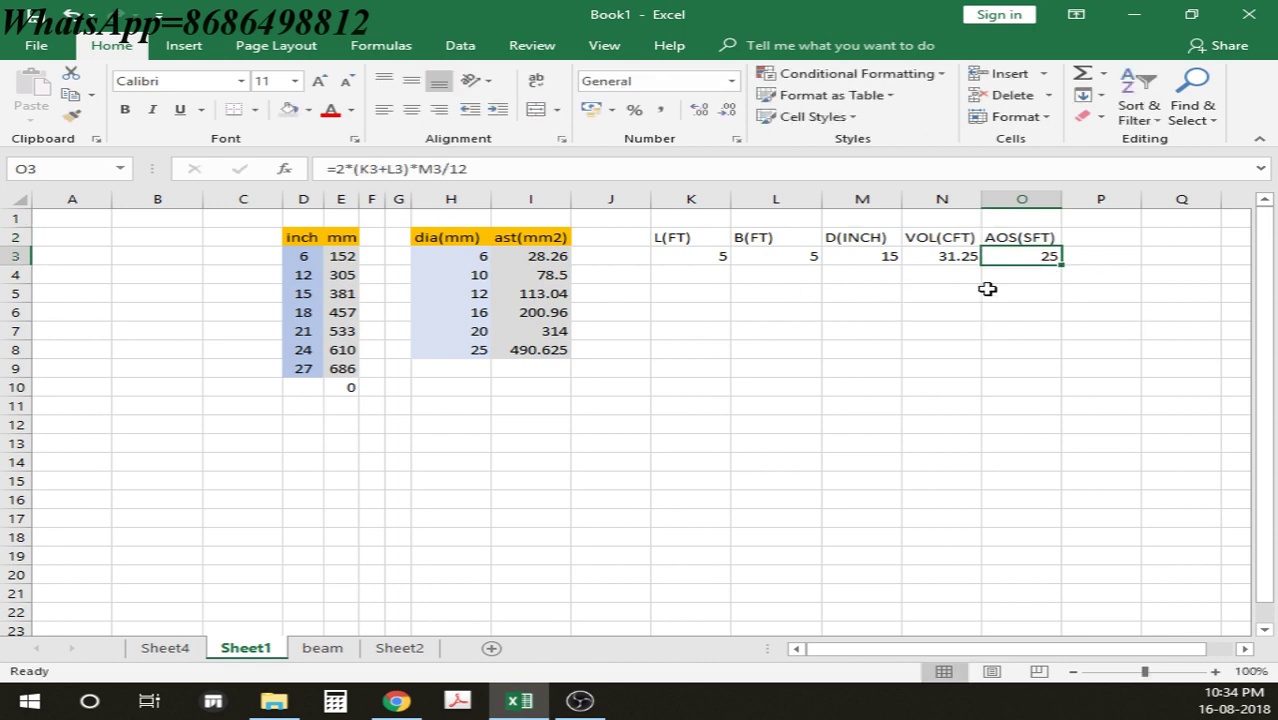
# Step: Shade the length, breadth and depth cells K3:M3 with the light blue fill used in the inch column
pyautogui.moveTo(679, 256); pyautogui.dragTo(879, 253)
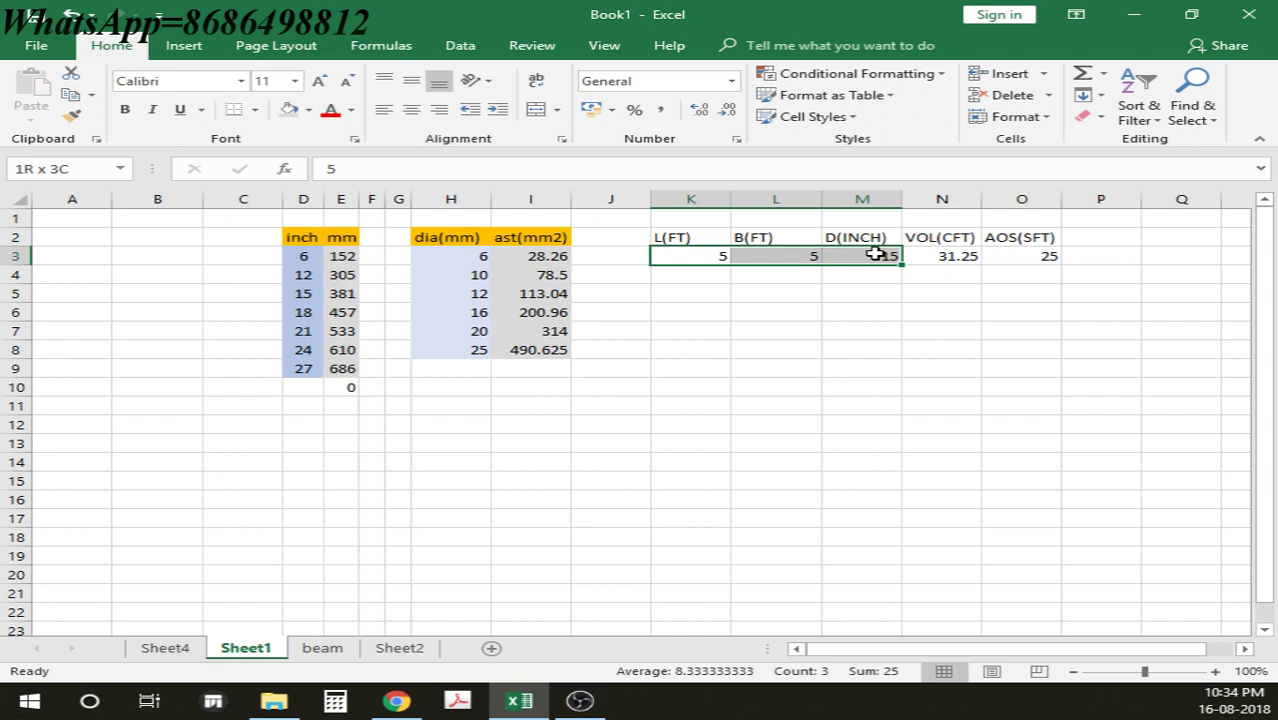
pyautogui.click(308, 110)
pyautogui.click(374, 183)
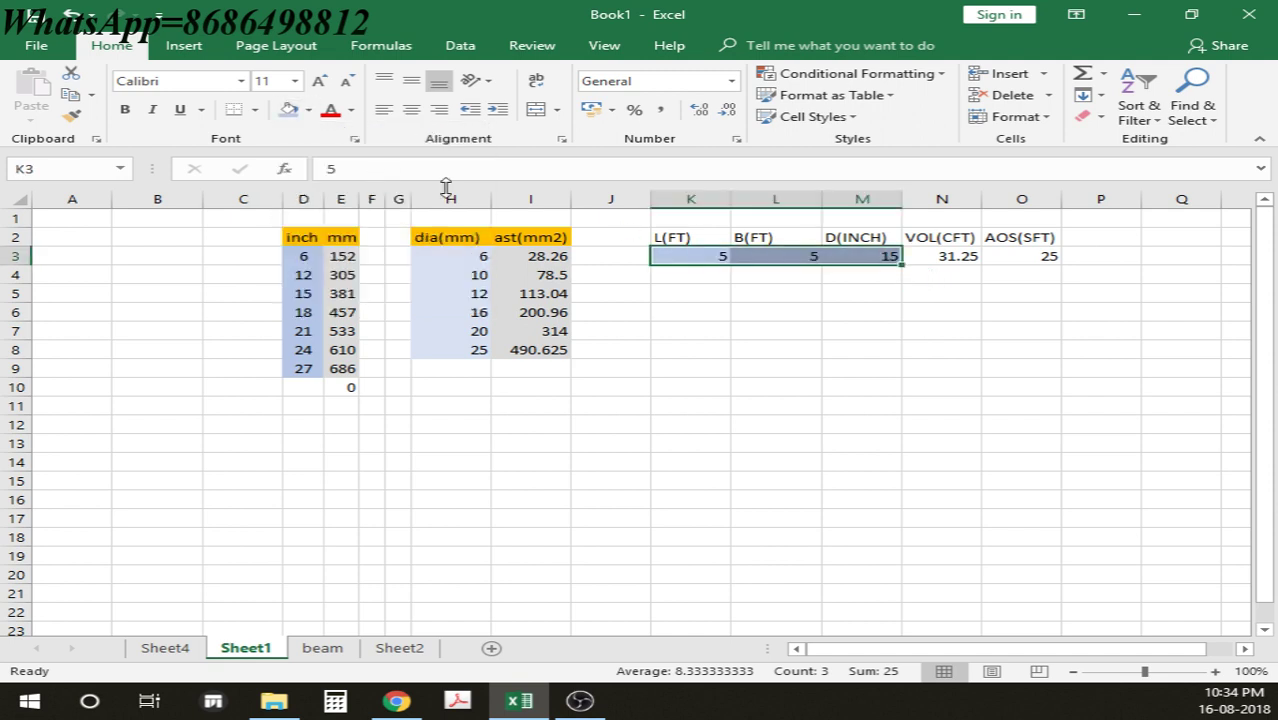
pyautogui.click(960, 333)
# Step: Shade the volume and AOS result cells N3:O3 with a light gray fill
pyautogui.moveTo(950, 256); pyautogui.dragTo(1045, 258)
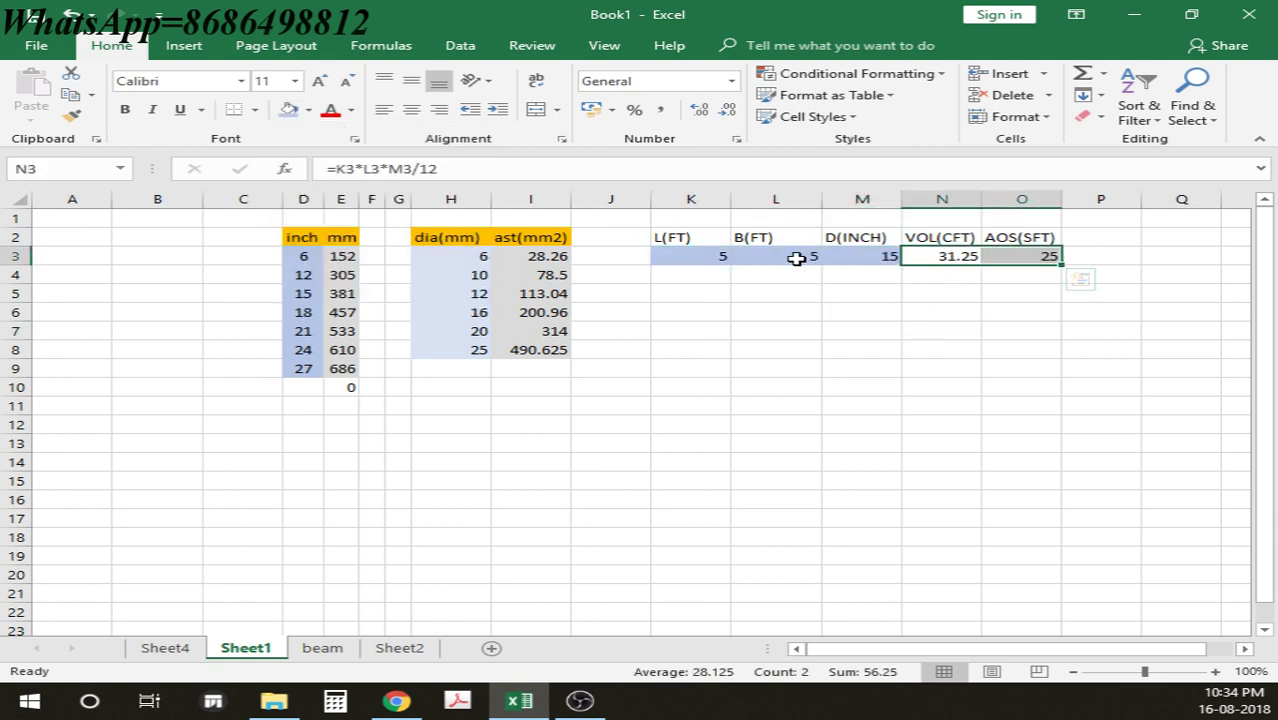
pyautogui.click(309, 111)
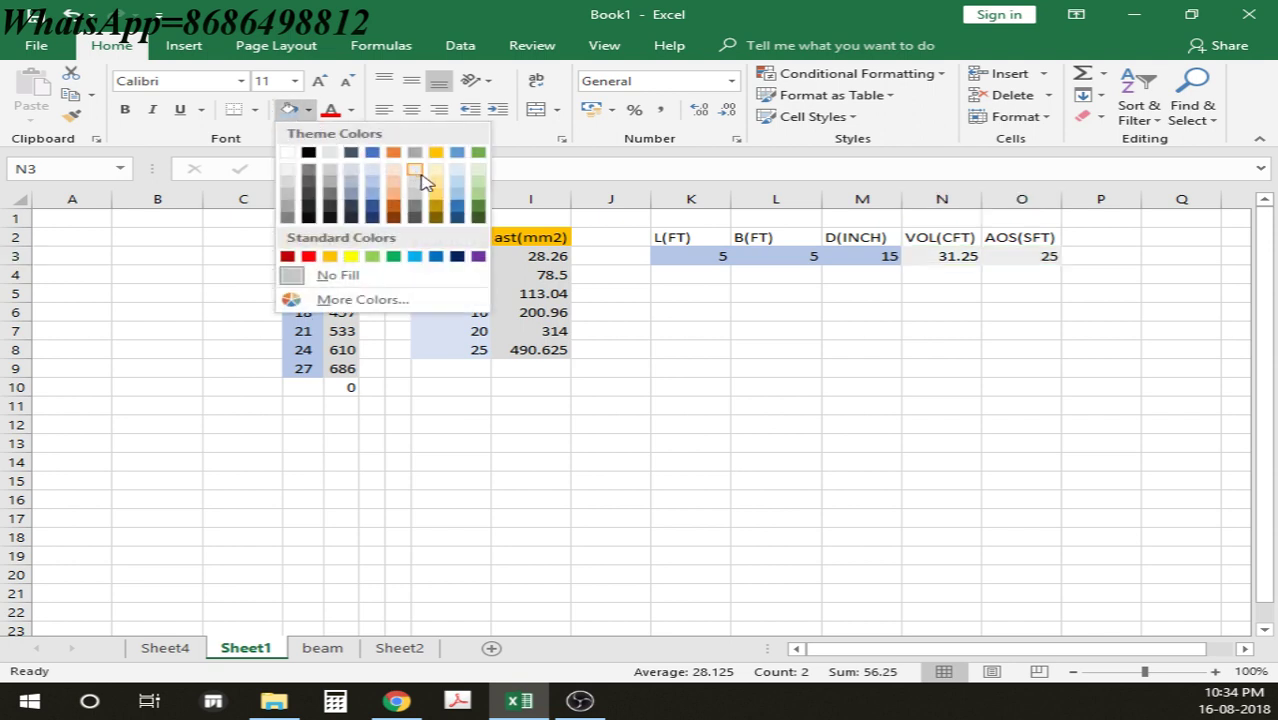
pyautogui.click(418, 178)
pyautogui.click(840, 330)
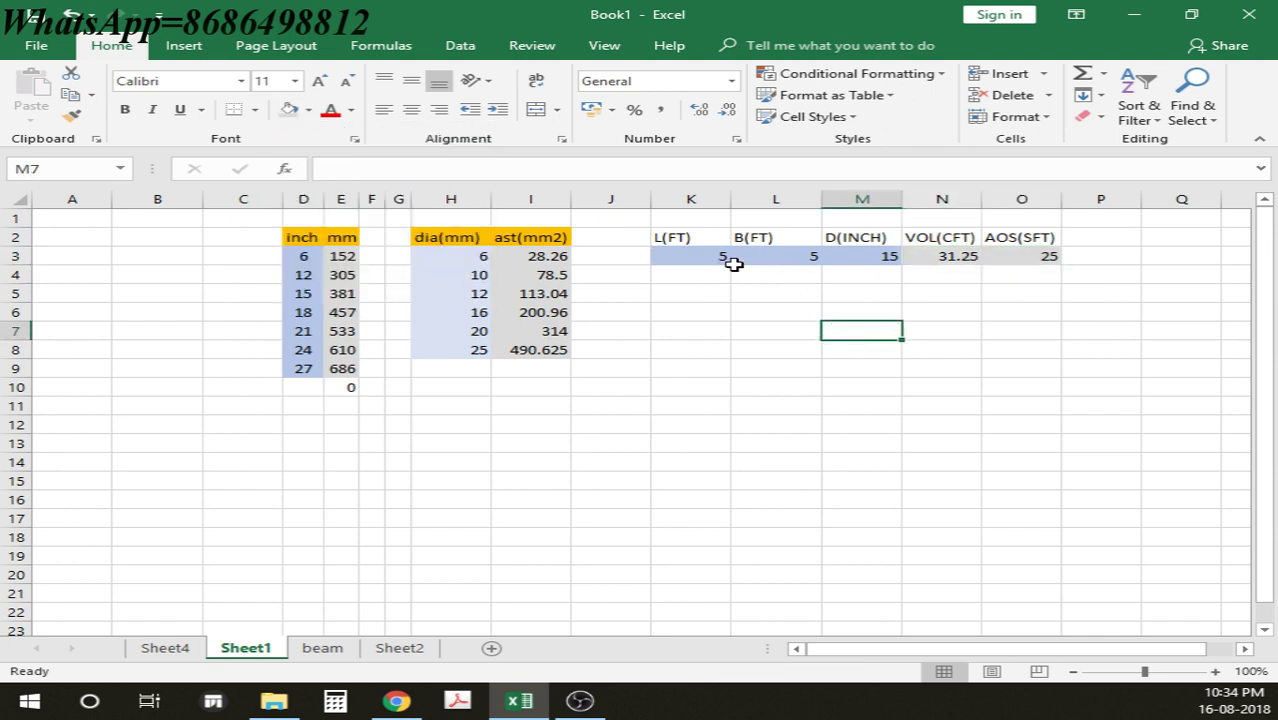
# Step: Fill K3:O3 down through row 8, and set the length in K4 and breadth in L4 to 4
pyautogui.moveTo(711, 262); pyautogui.dragTo(1050, 355)
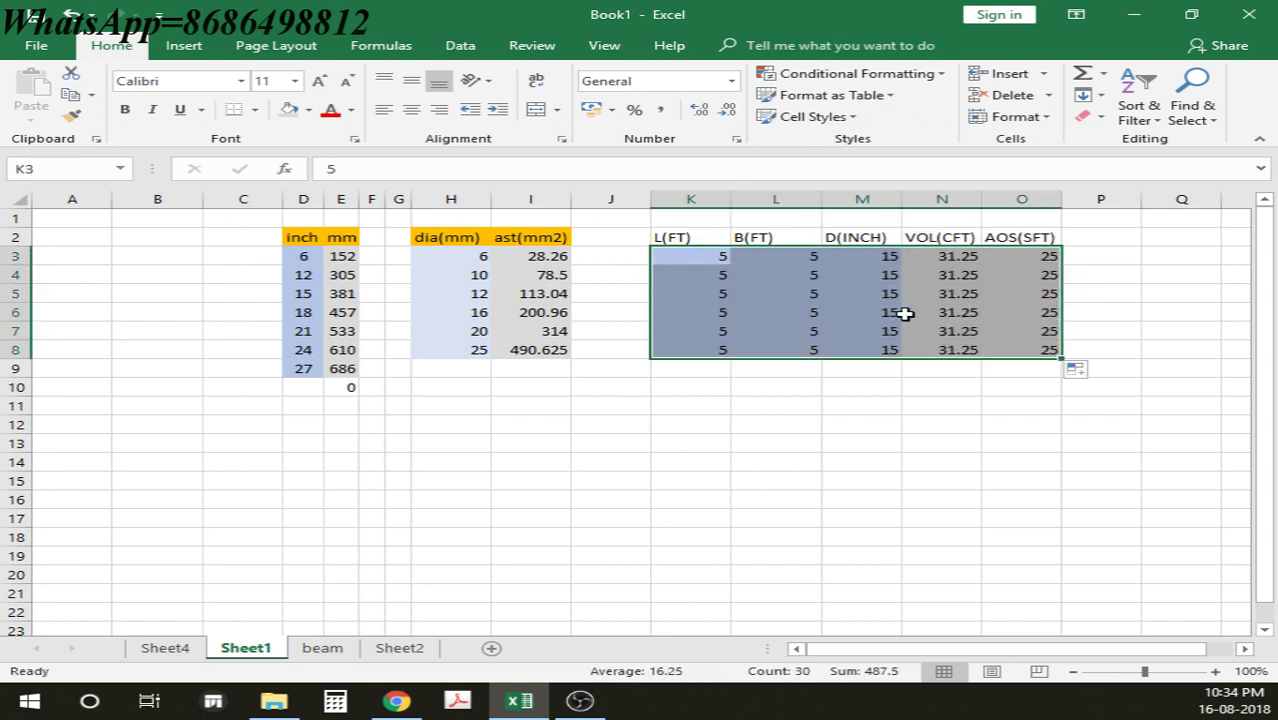
pyautogui.click(705, 274)
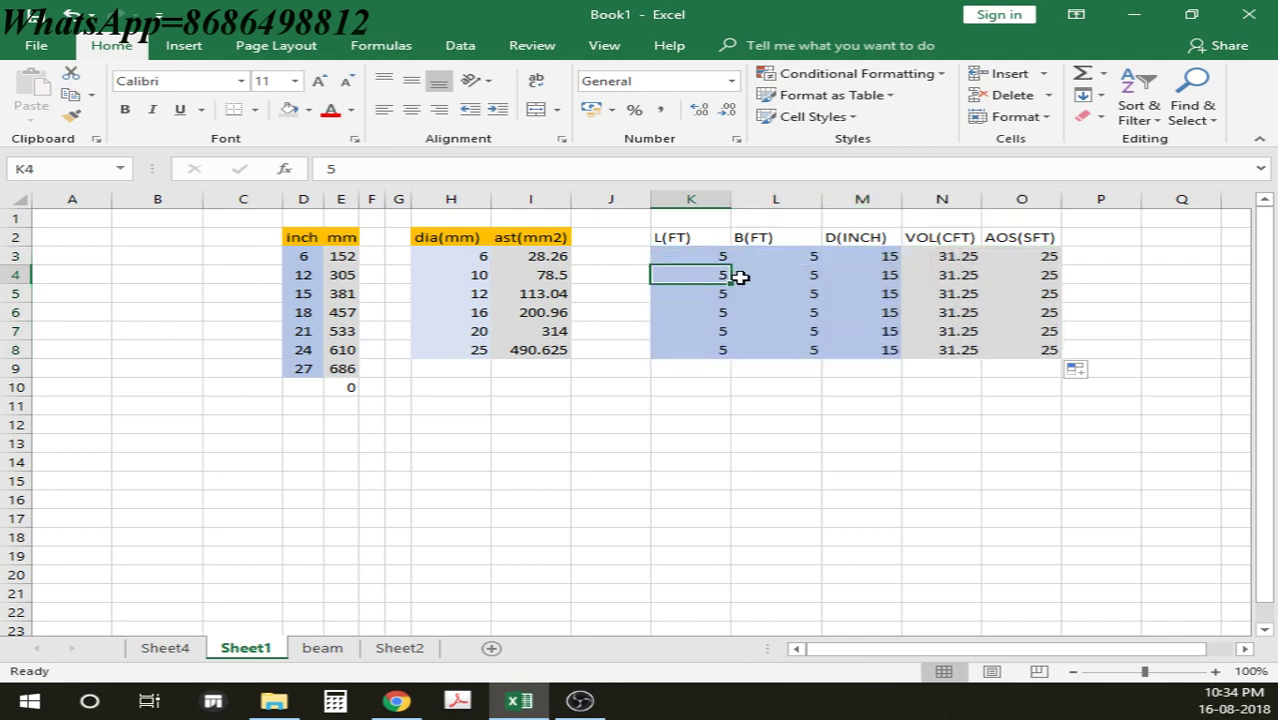
pyautogui.write('4')
pyautogui.press('Tab')
pyautogui.write('4')
pyautogui.press('Return')
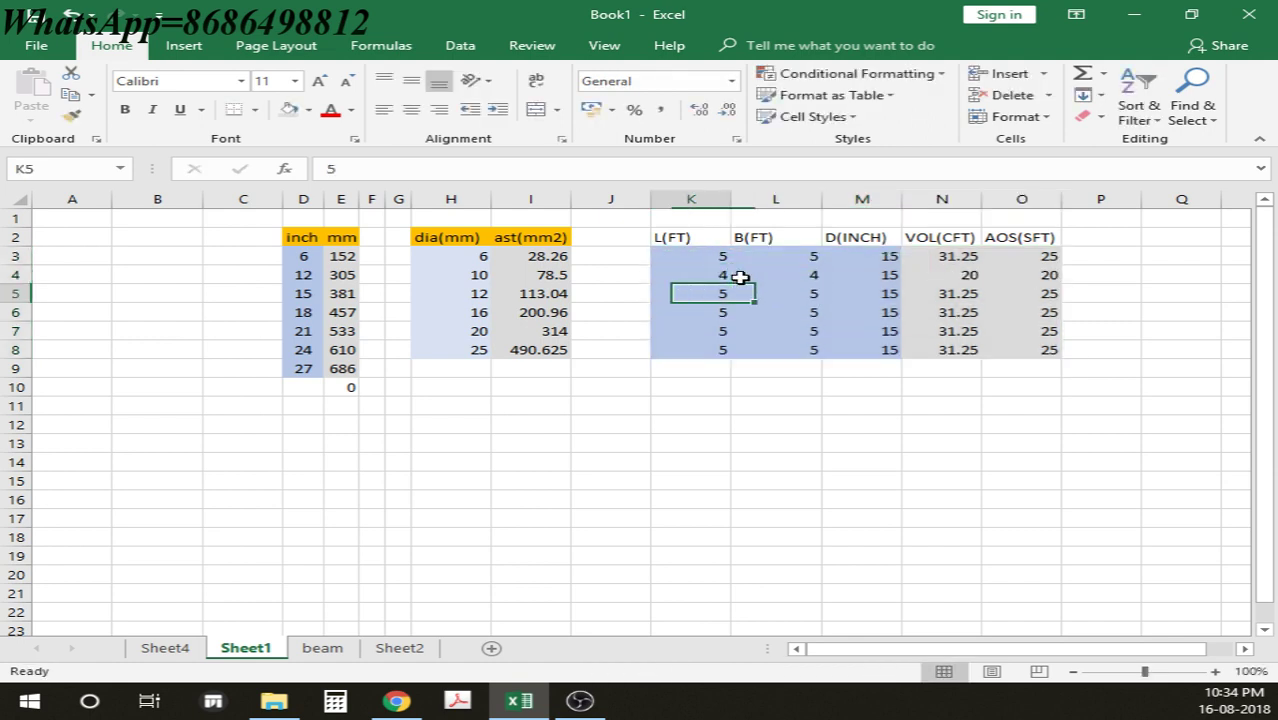
# Step: Set both K5 and L5 to 4.5, the length in K6 to 3.5 and the breadth in L6 to 4.5
pyautogui.write('4.5')
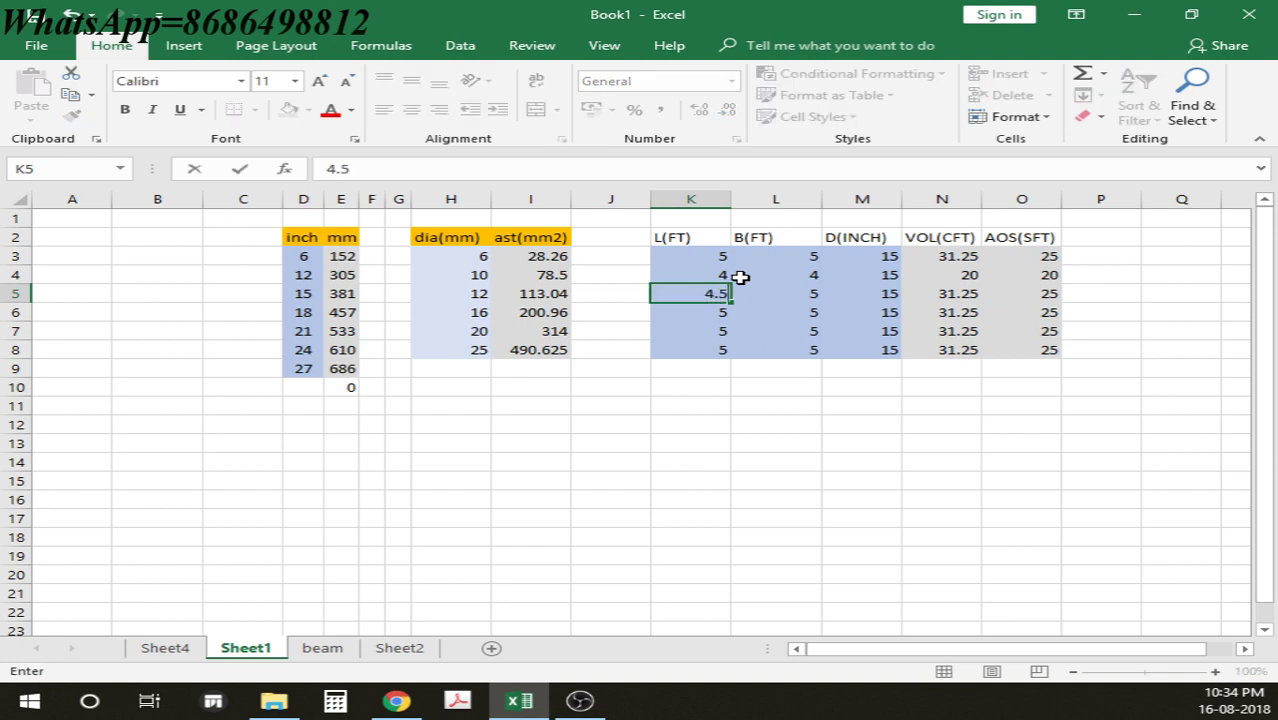
pyautogui.press('Tab')
pyautogui.write('4.5')
pyautogui.press('Return')
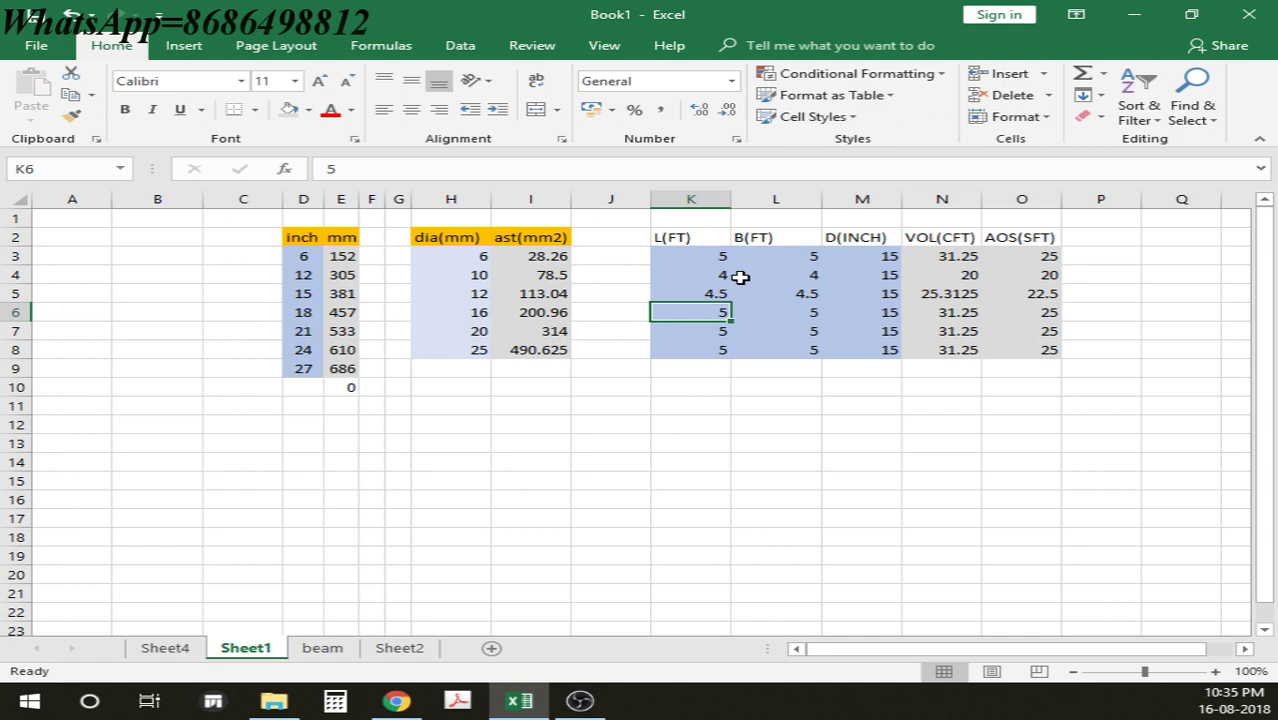
pyautogui.write('3.5')
pyautogui.press('Tab')
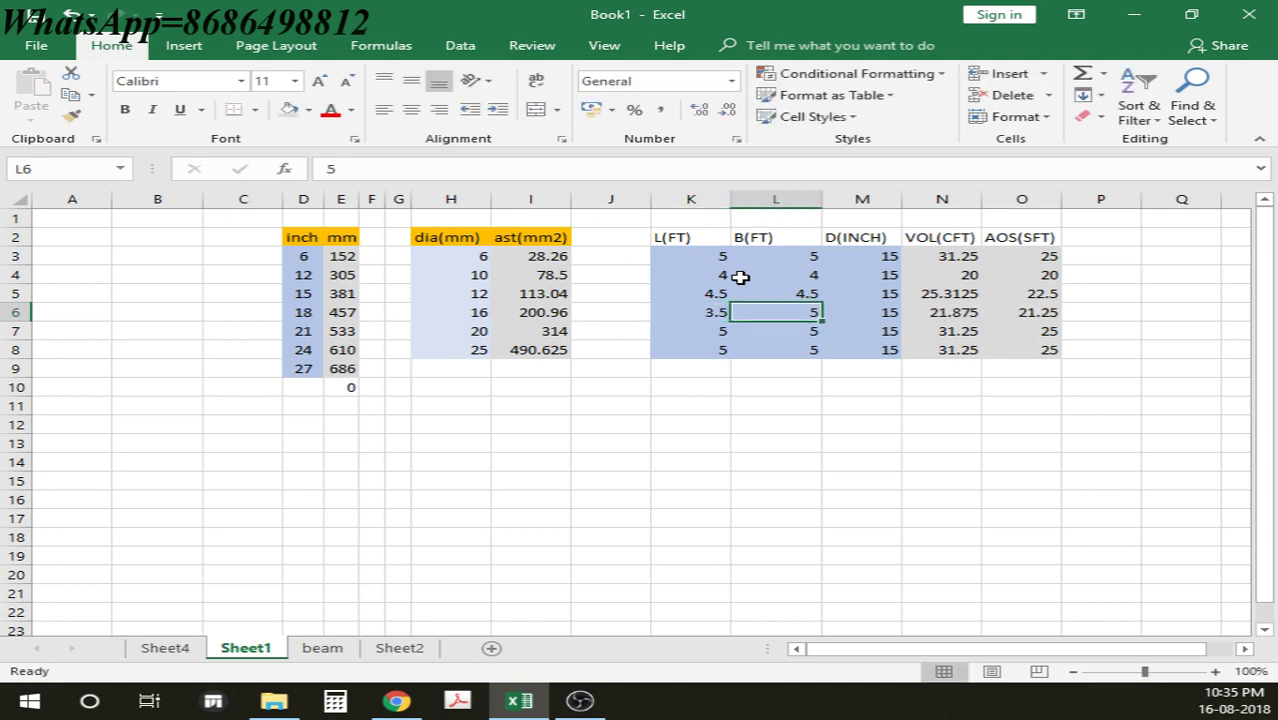
pyautogui.write('4.5')
pyautogui.press('Return')
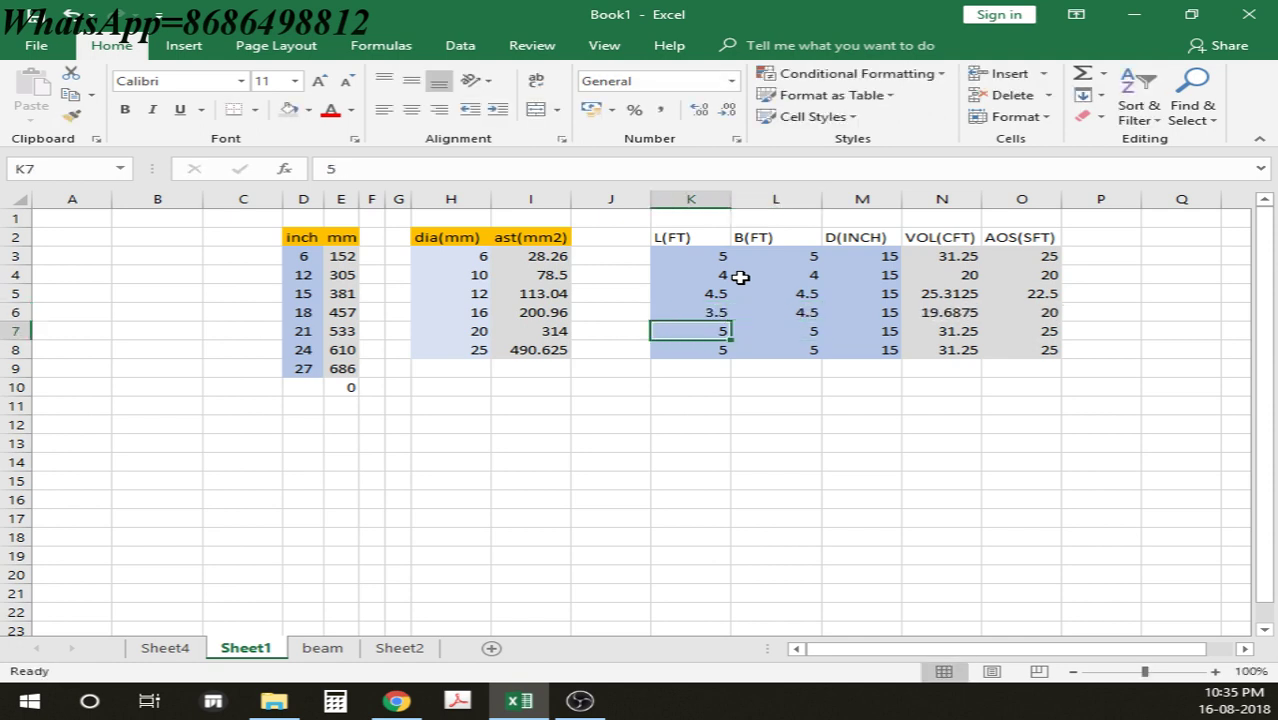
pyautogui.press('Tab')
pyautogui.hotkey('shift', 'Tab')
pyautogui.press('Tab')
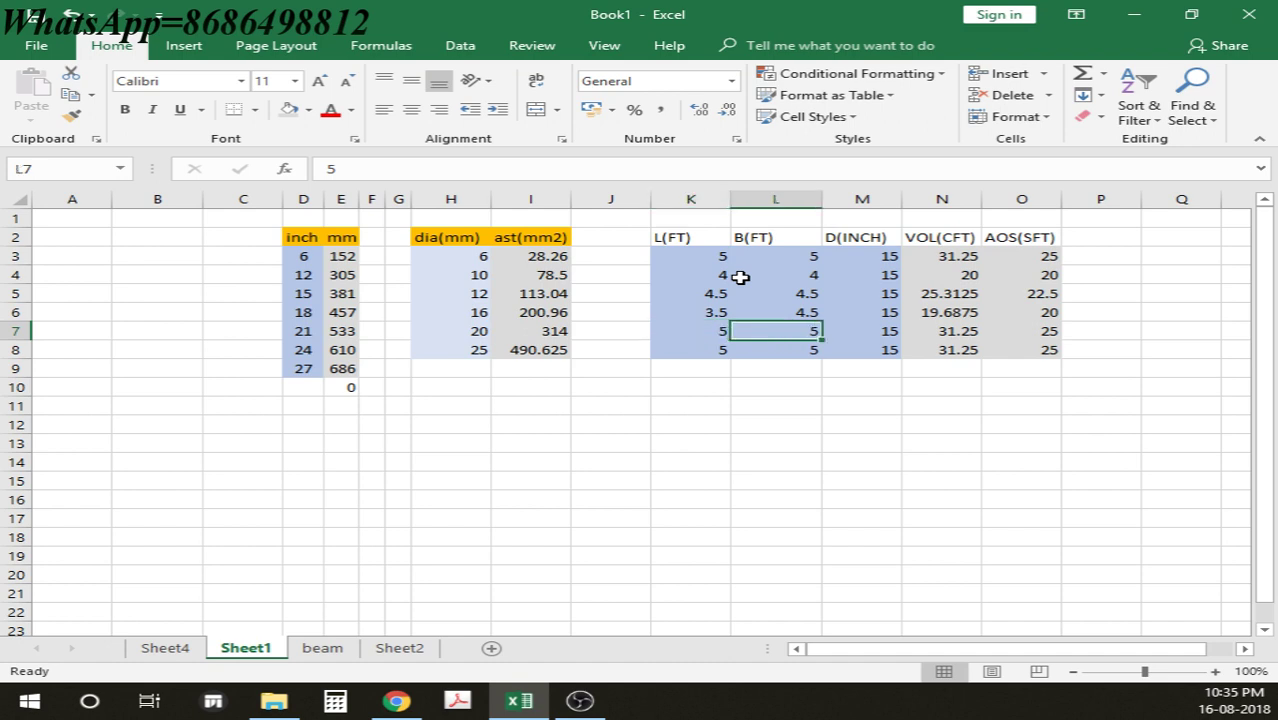
pyautogui.hotkey('shift', 'Tab')
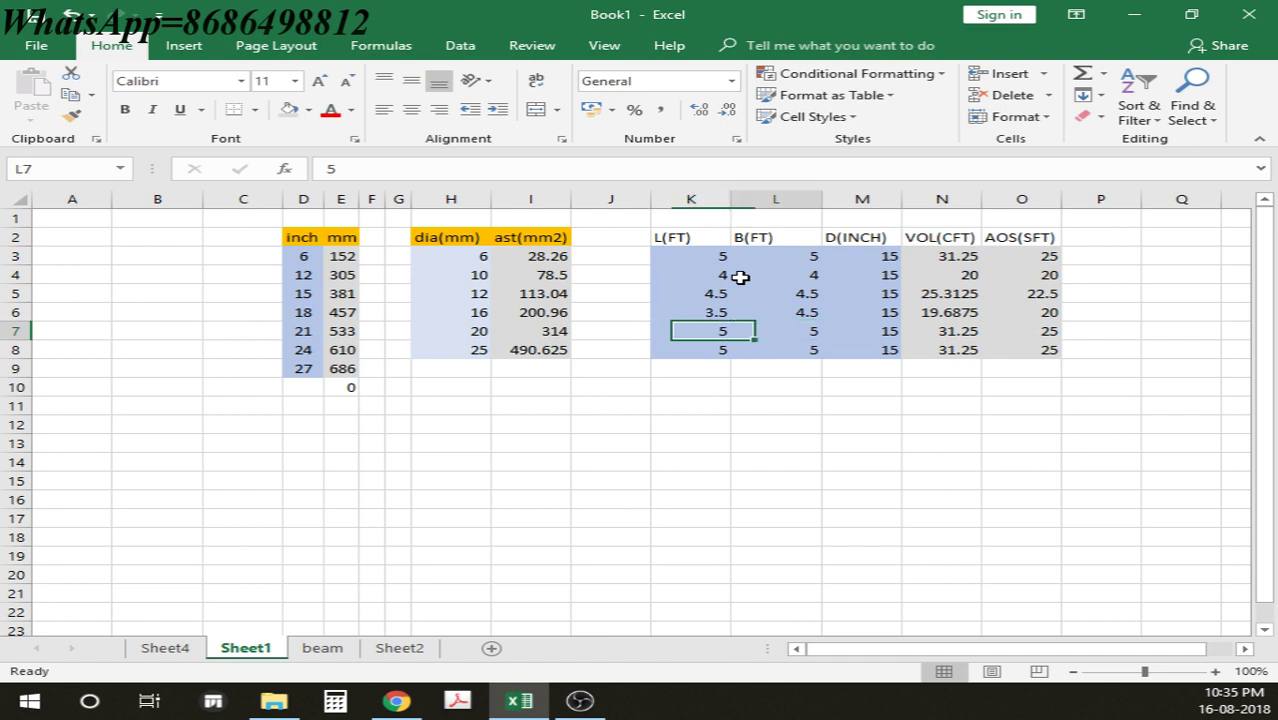
pyautogui.press('Tab')
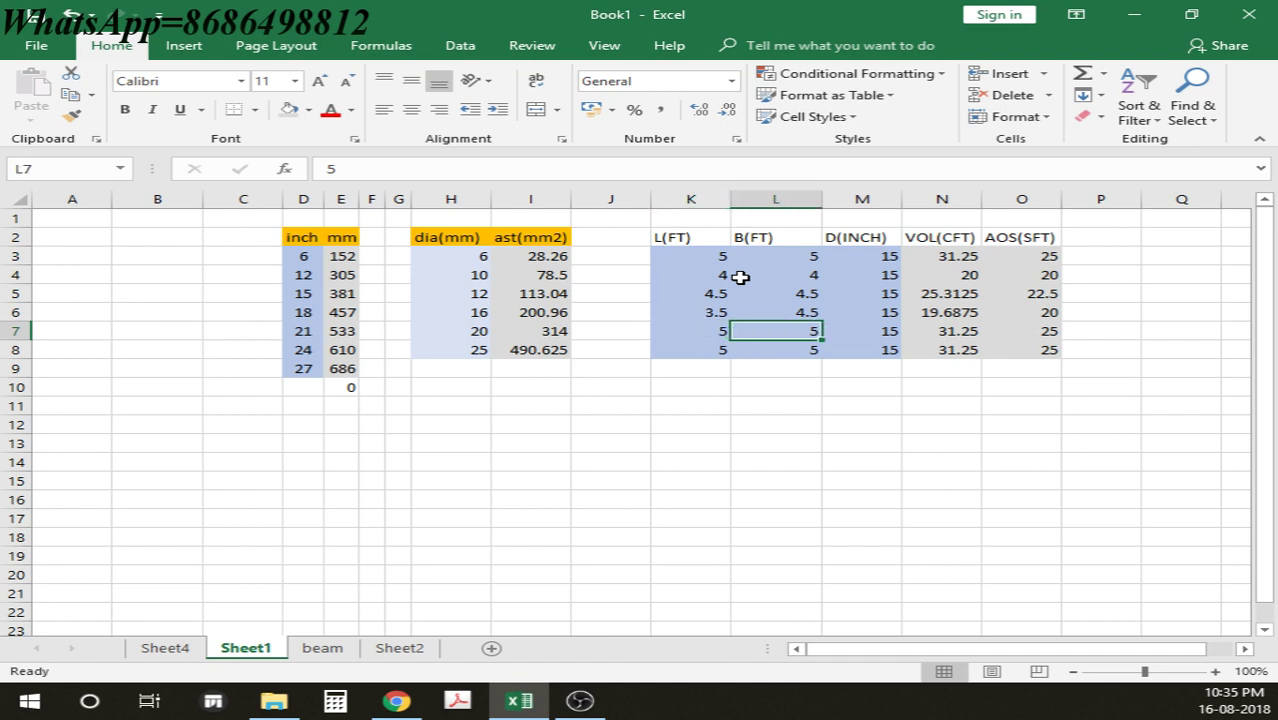
pyautogui.hotkey('shift', 'Tab')
pyautogui.press('Tab')
pyautogui.press('Tab')
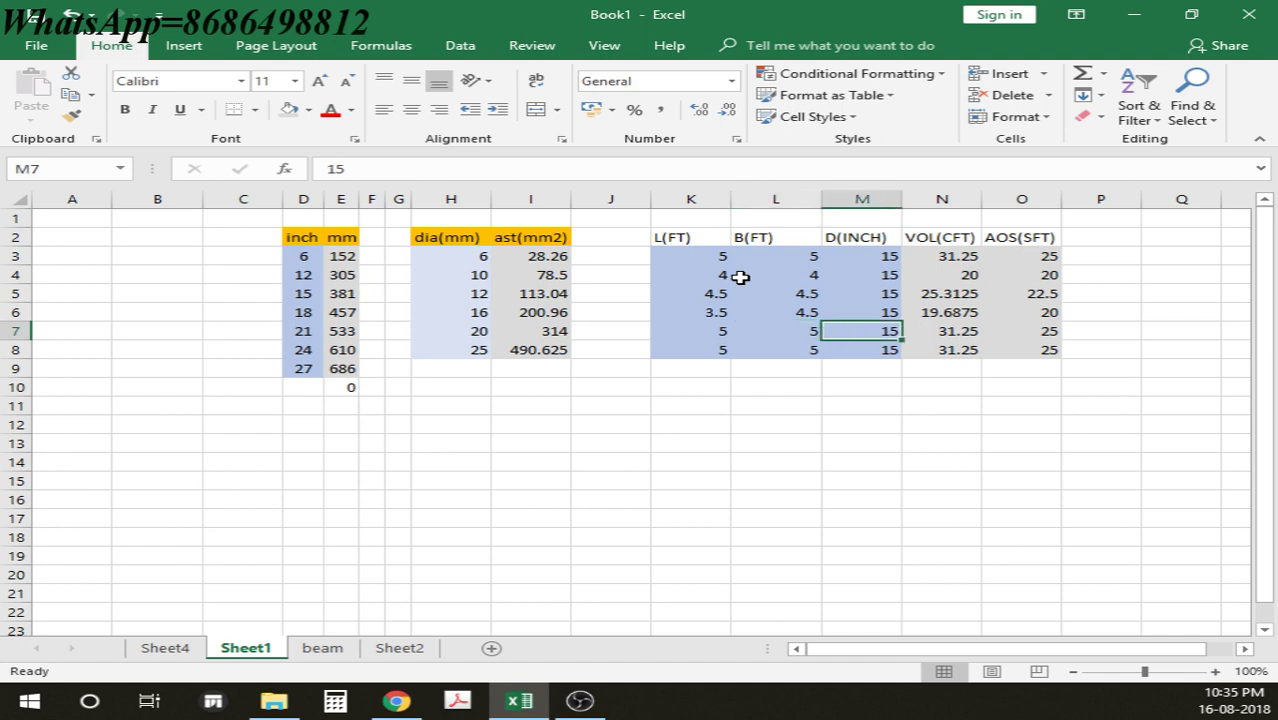
# Step: Total the volume column in N9 with the formula =SUM(N3:N8)
pyautogui.click(955, 370)
pyautogui.write('=')
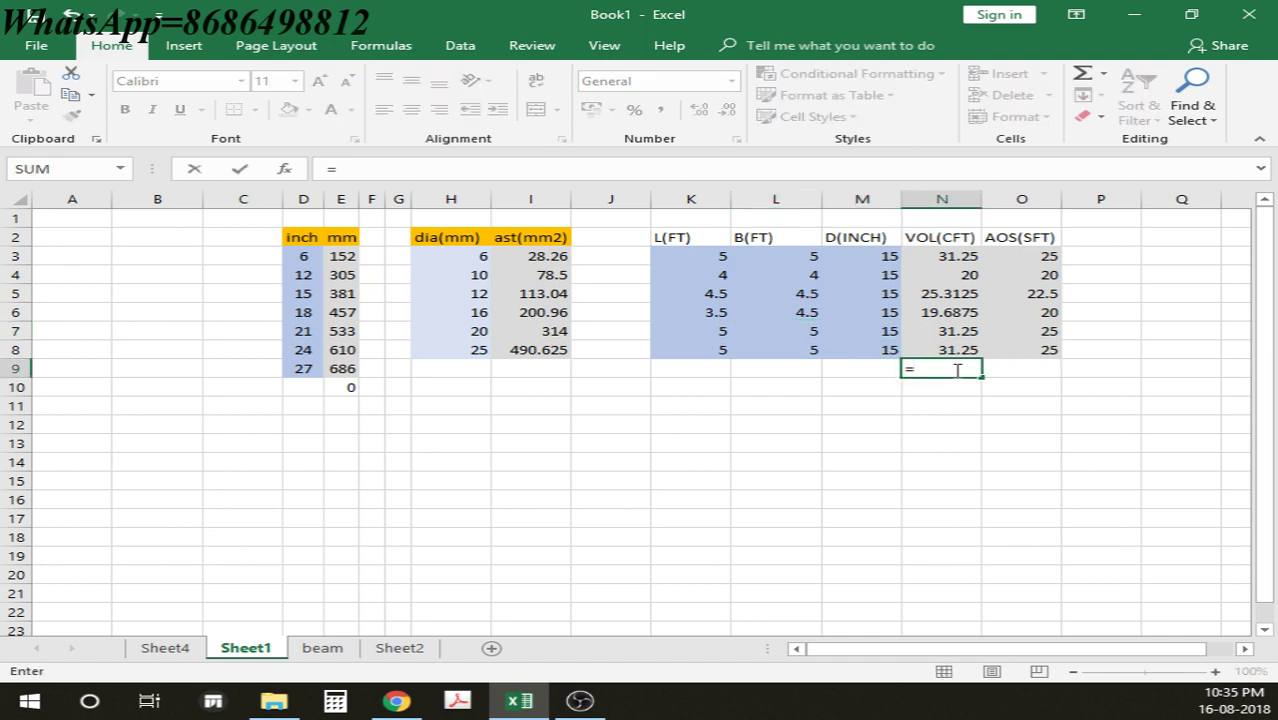
pyautogui.write('SUM')
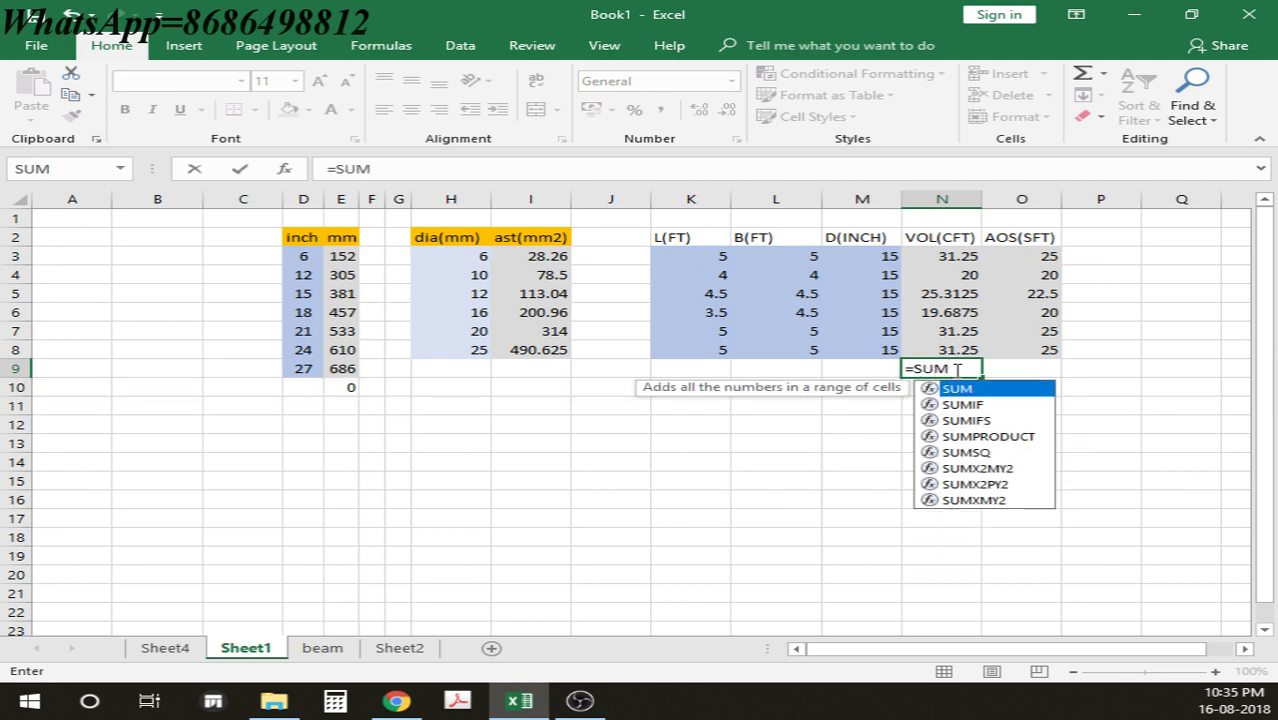
pyautogui.write('(')
pyautogui.moveTo(958, 264); pyautogui.dragTo(960, 347)
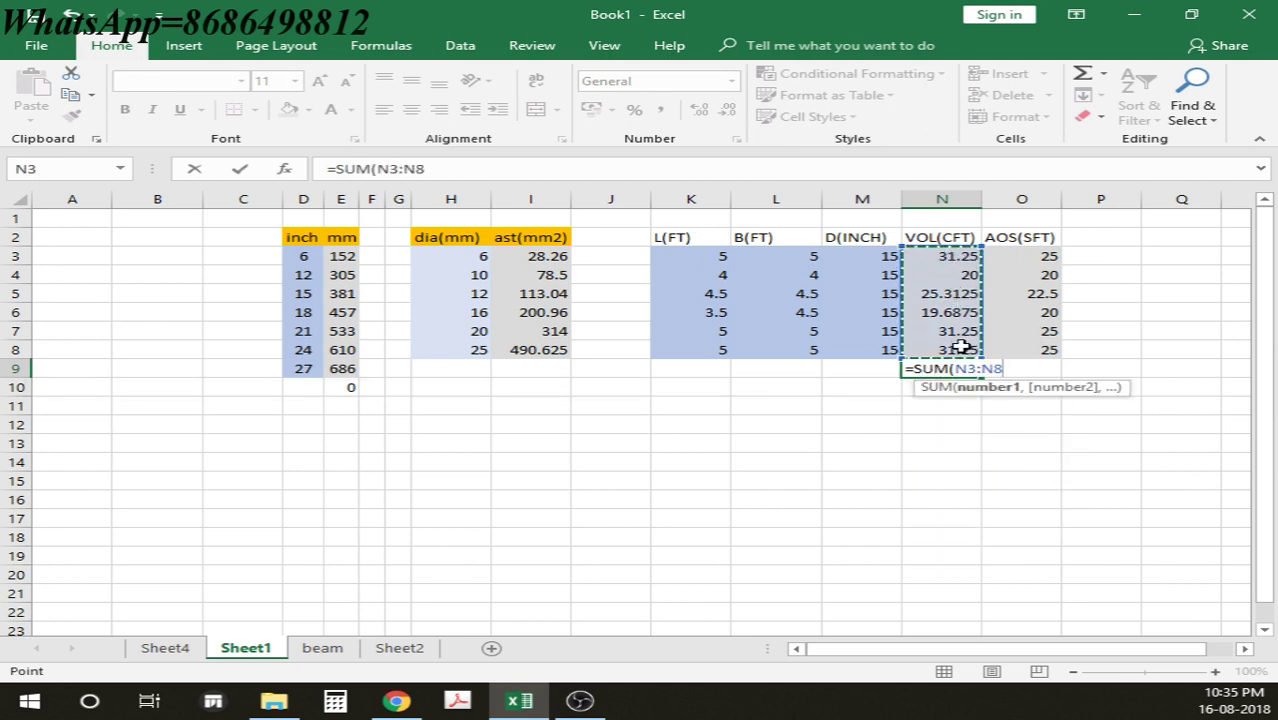
pyautogui.write(')')
pyautogui.press('Return')
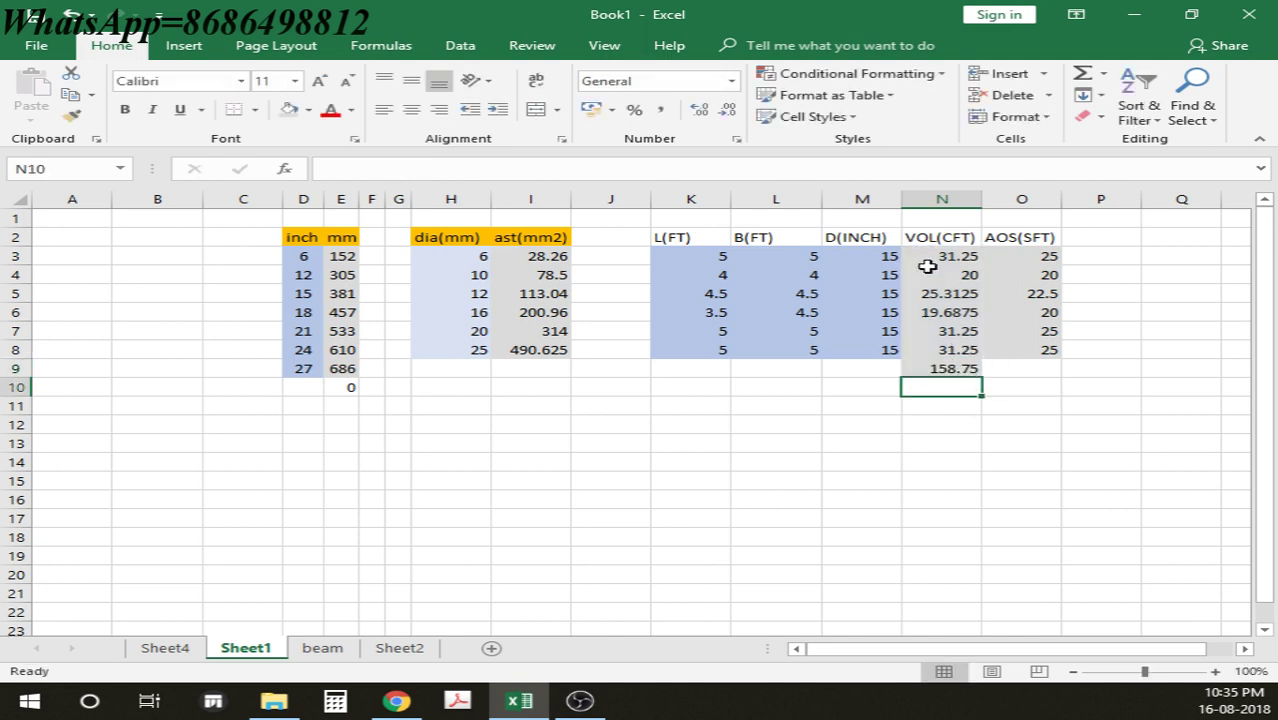
# Step: Total the AOS column in O9 with the formula =SUM(O3:O8)
pyautogui.click(1039, 376)
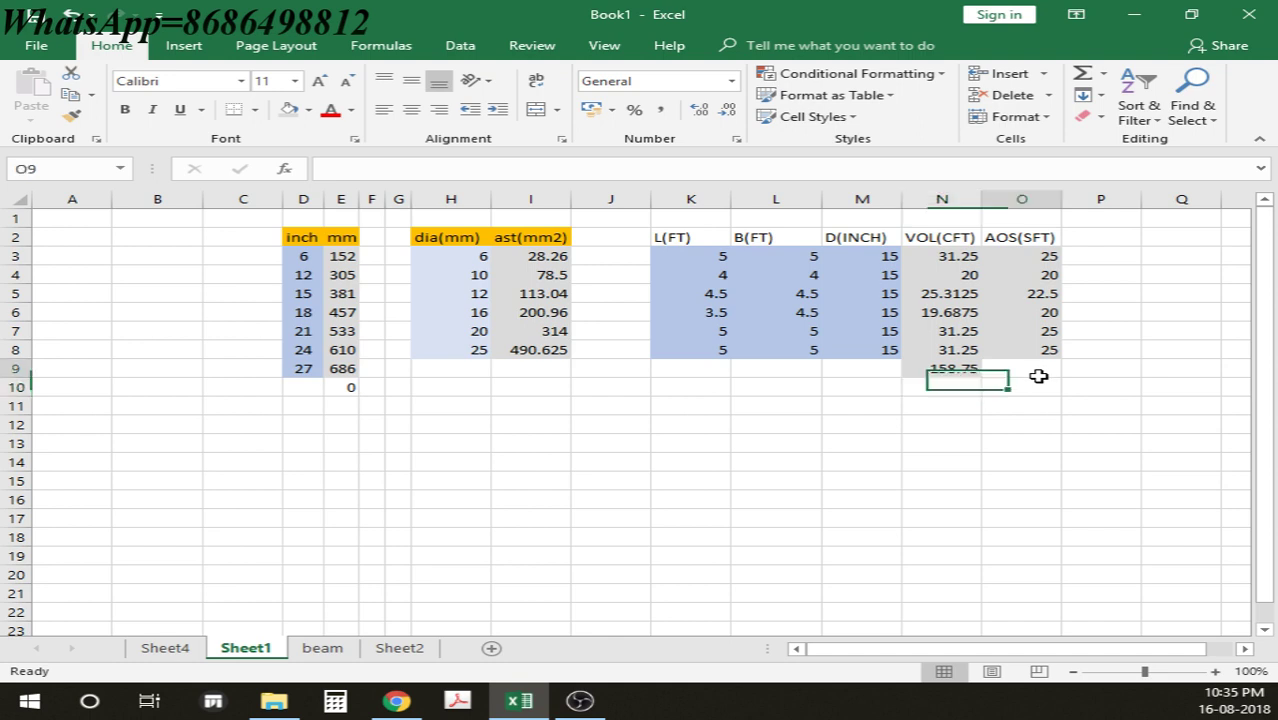
pyautogui.write('=SUM(')
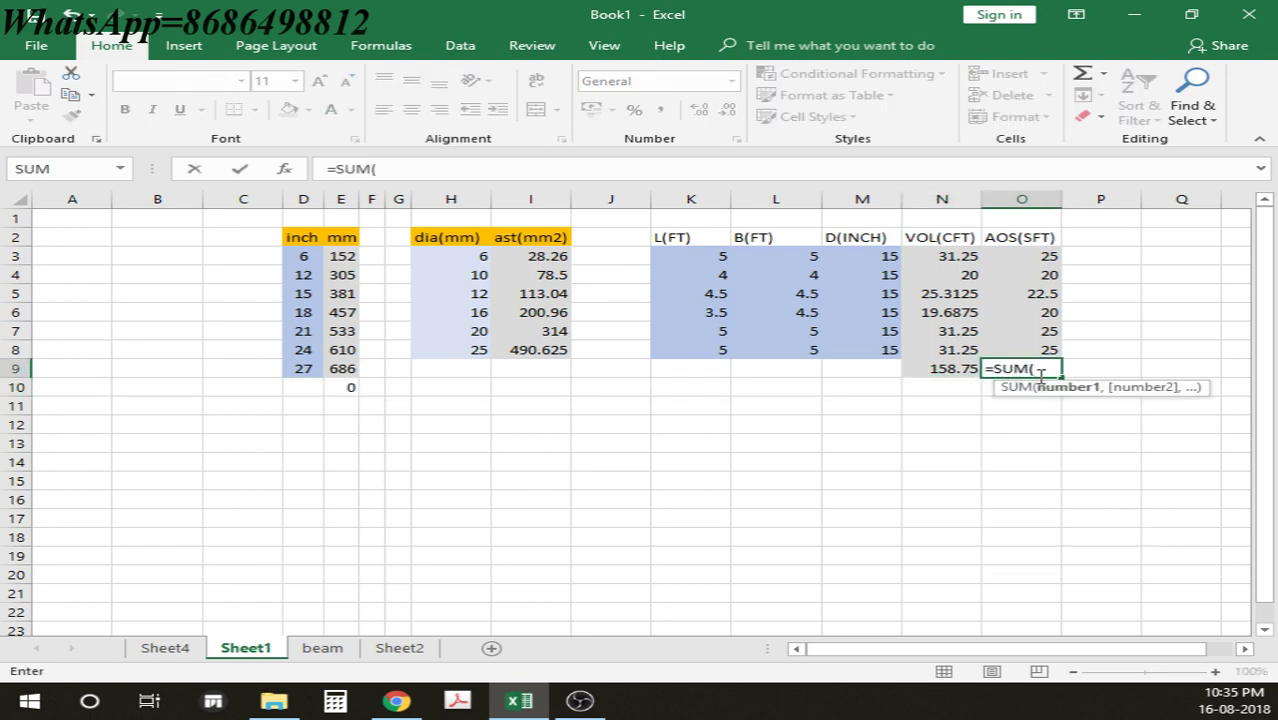
pyautogui.moveTo(1005, 262); pyautogui.dragTo(1021, 346)
pyautogui.write(')')
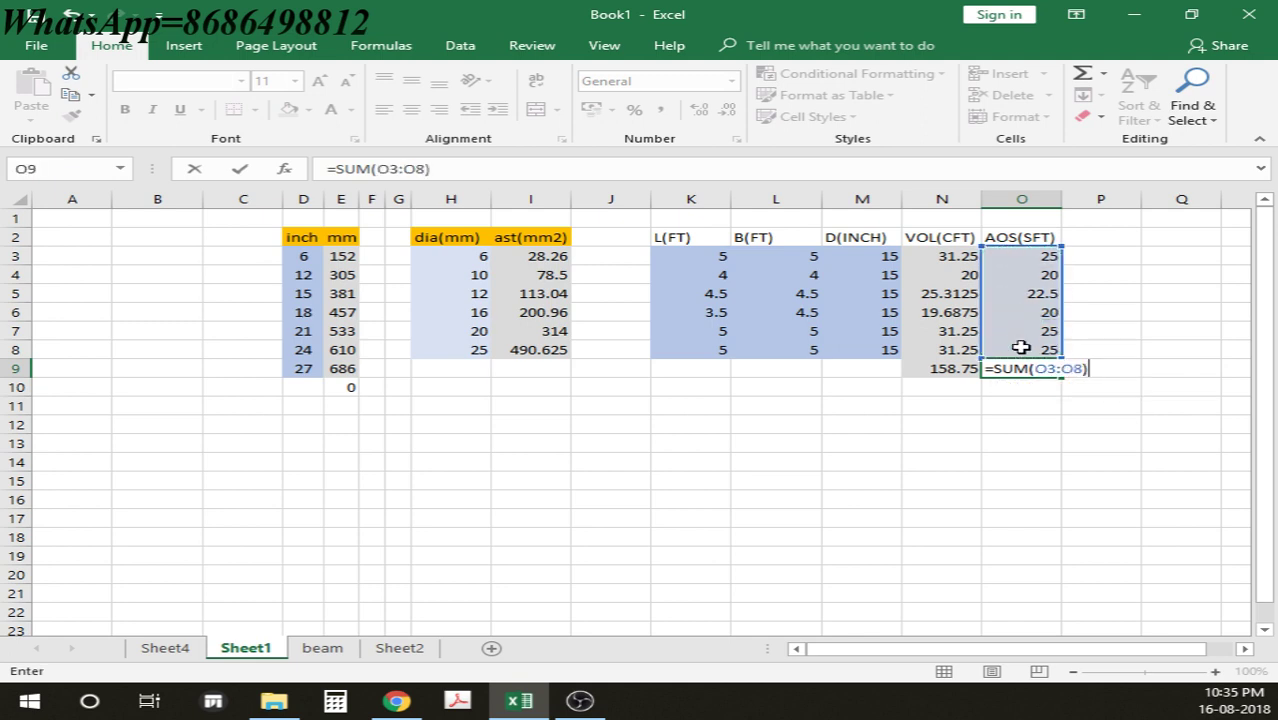
pyautogui.press('Return')
# Step: Highlight the volume and AOS totals in N9:O9 with a yellow fill
pyautogui.moveTo(924, 368); pyautogui.dragTo(1018, 368)
pyautogui.click(308, 110)
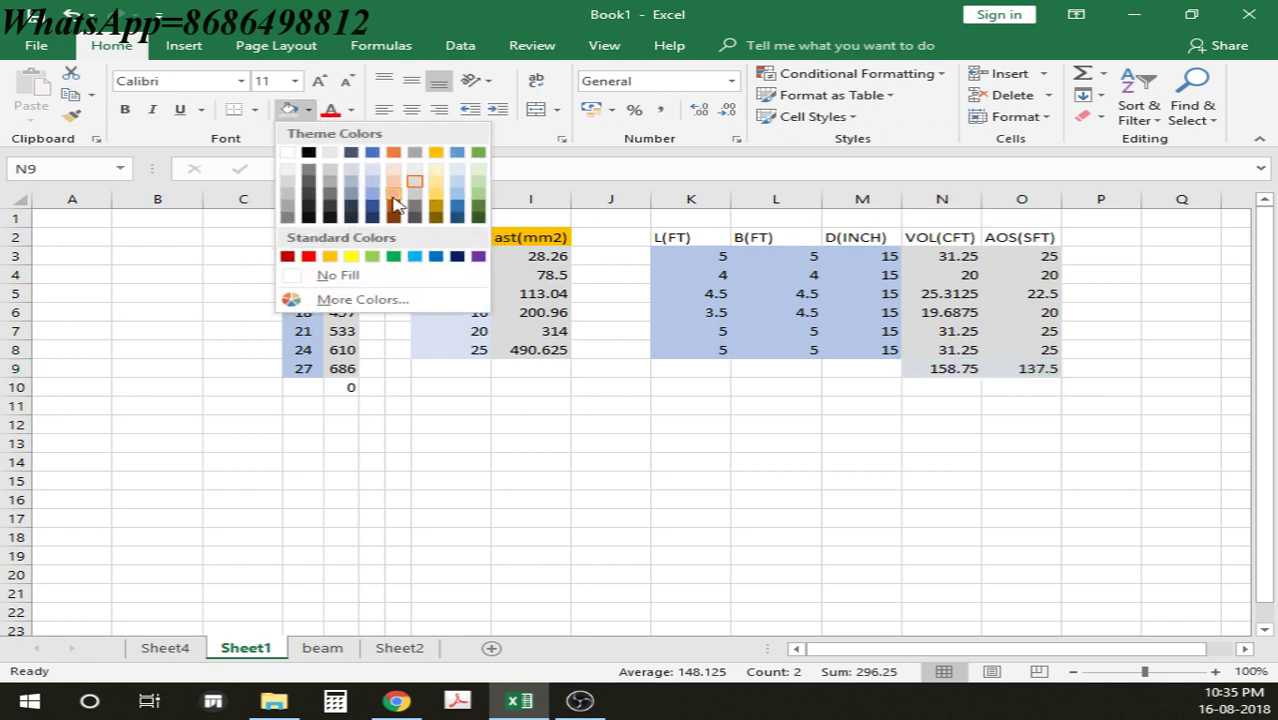
pyautogui.click(352, 257)
pyautogui.click(1095, 512)
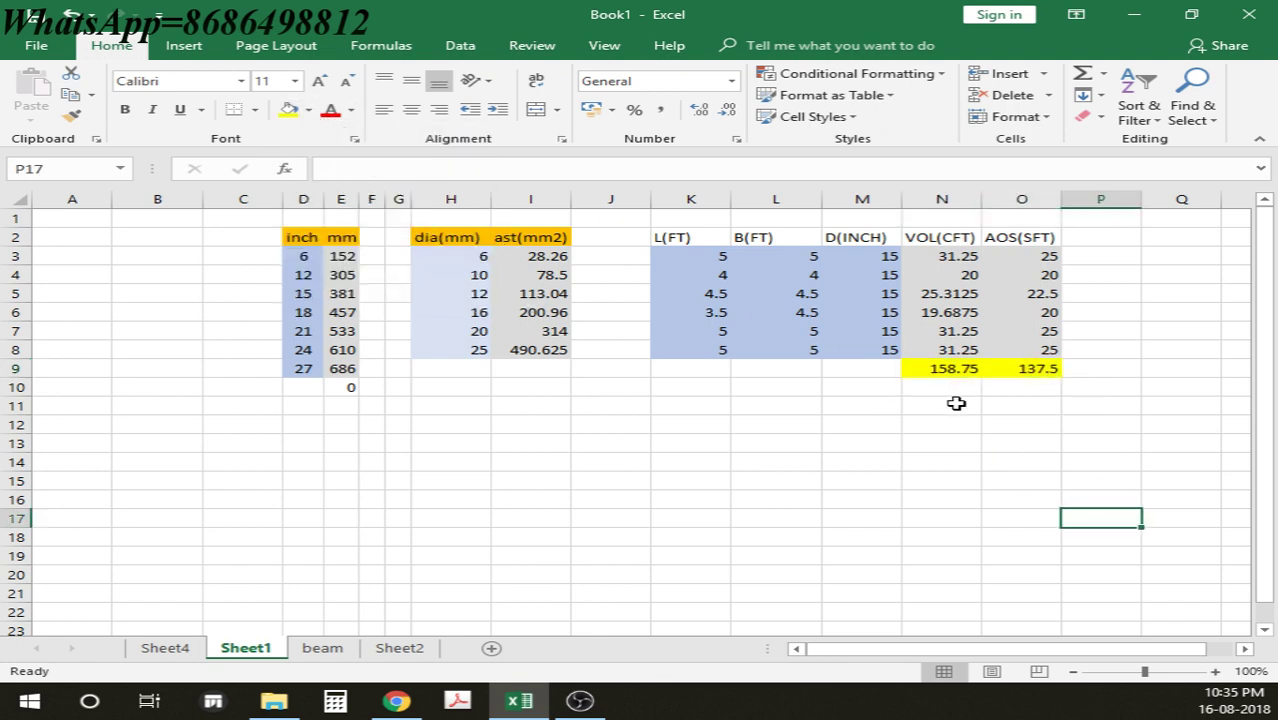
# Step: Start a new table below the volume table with the headers LY in K13 and LX in L13
pyautogui.moveTo(800, 445); pyautogui.dragTo(736, 468)
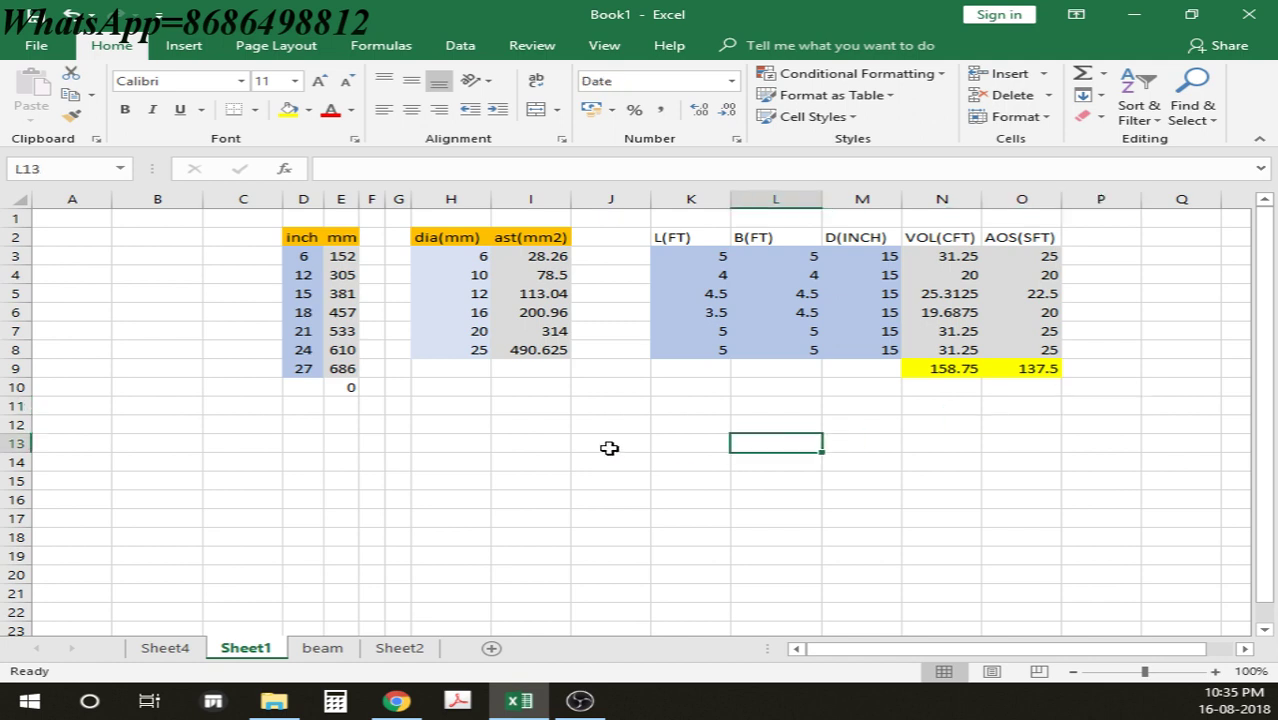
pyautogui.click(725, 445)
pyautogui.click(709, 448)
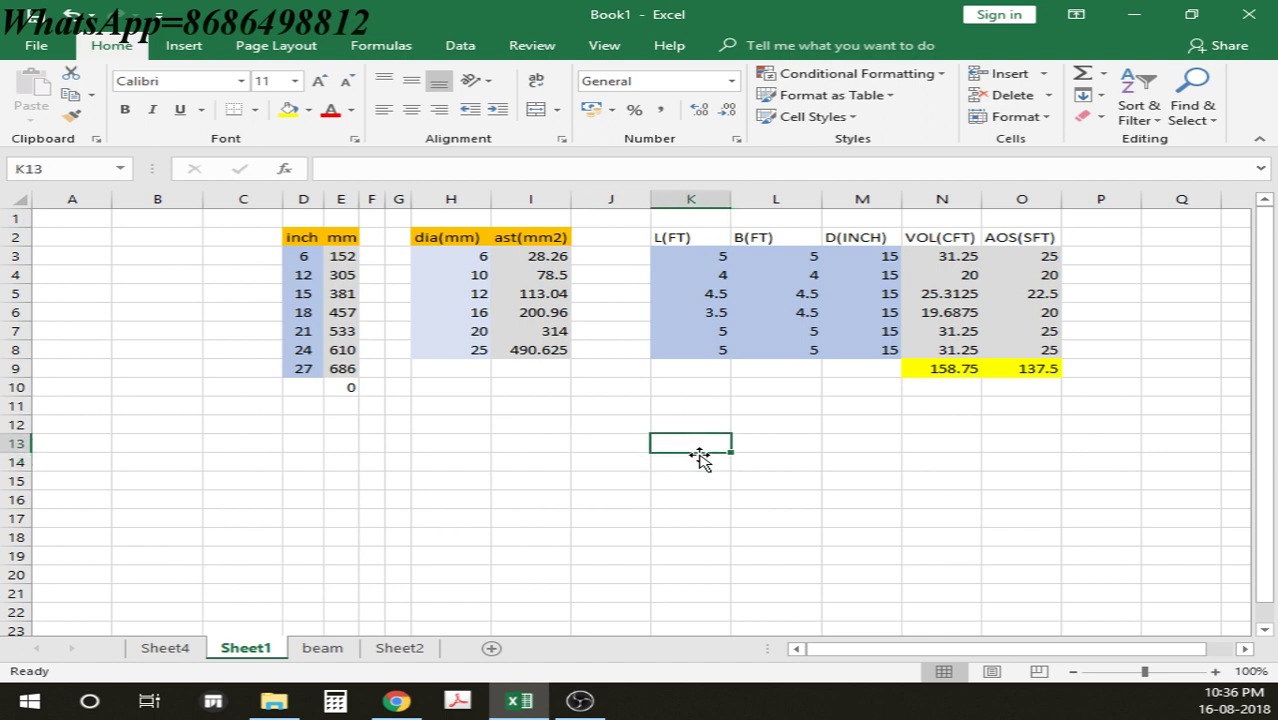
pyautogui.press('Down')
pyautogui.press('Up')
pyautogui.write('LY')
pyautogui.press('Tab')
pyautogui.write('L')
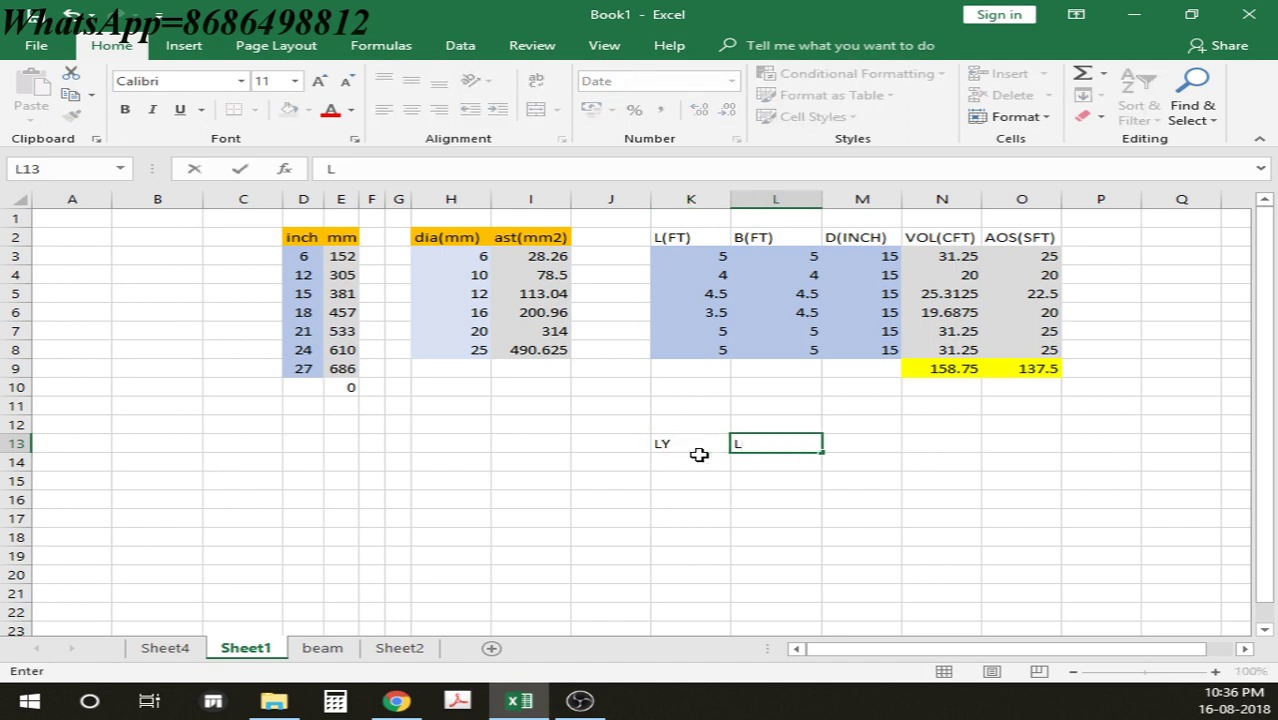
pyautogui.press('Return')
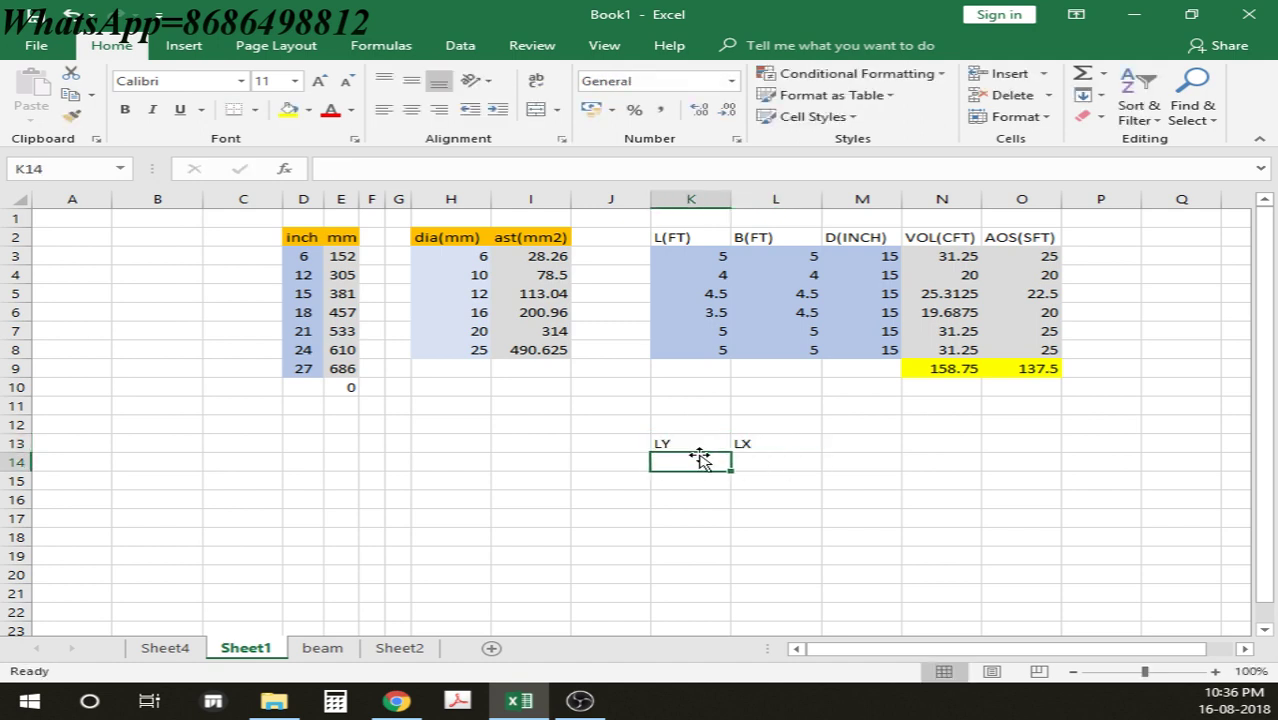
# Step: Enter 6 for LY in K14 and 4 for LX in L14, and add the header TYPE in M13
pyautogui.write('6')
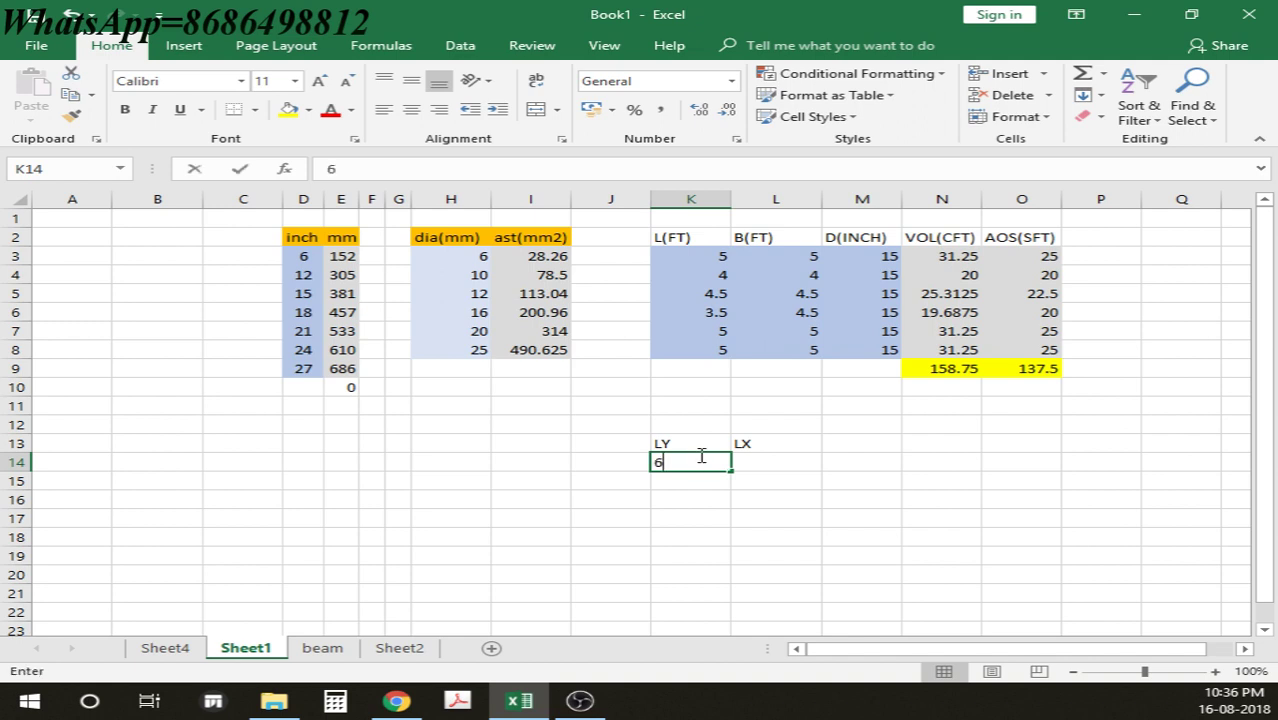
pyautogui.press('Tab')
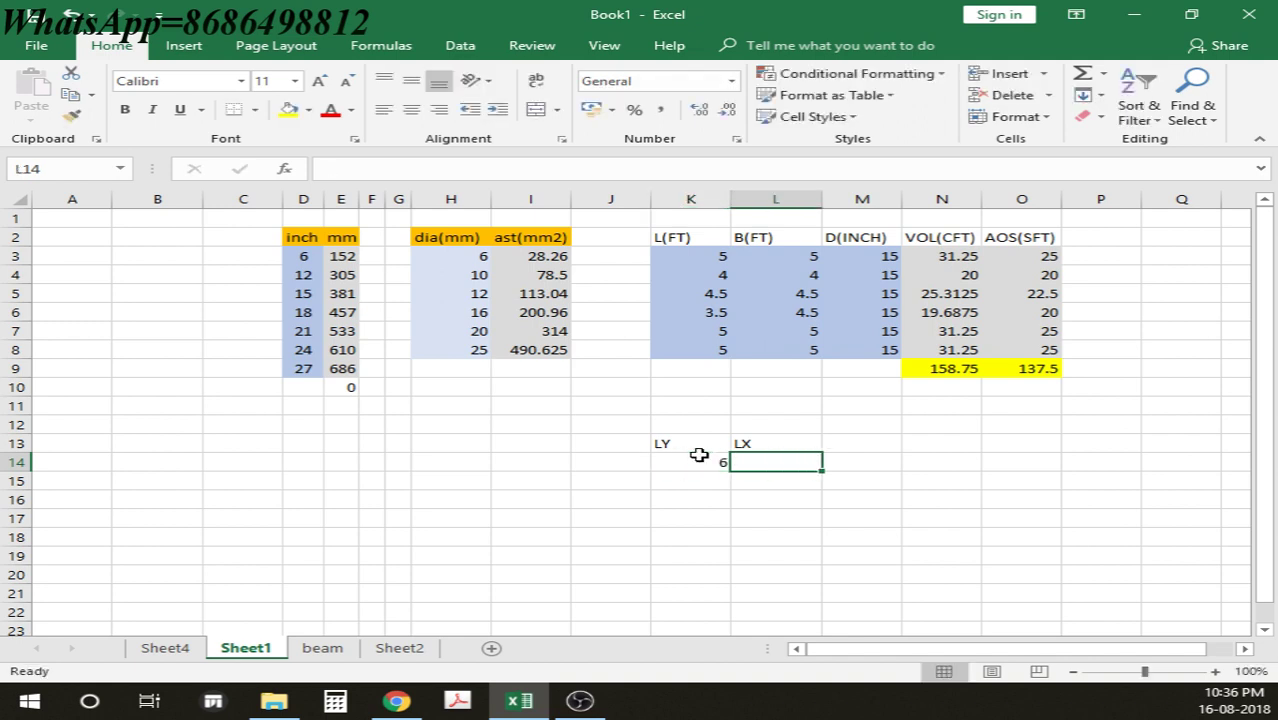
pyautogui.write('4')
pyautogui.press('Tab')
pyautogui.press('Up')
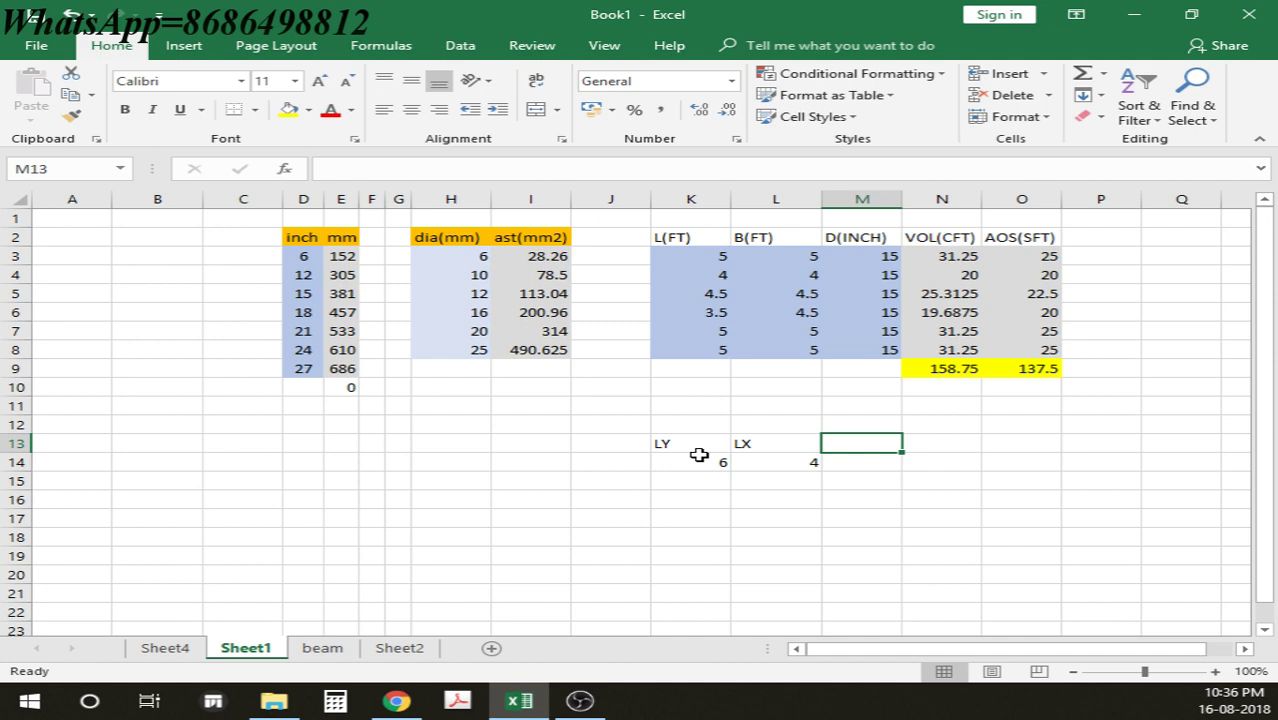
pyautogui.press('Down')
pyautogui.press('Up')
pyautogui.press('Down')
pyautogui.press('Up')
pyautogui.write('TYPE')
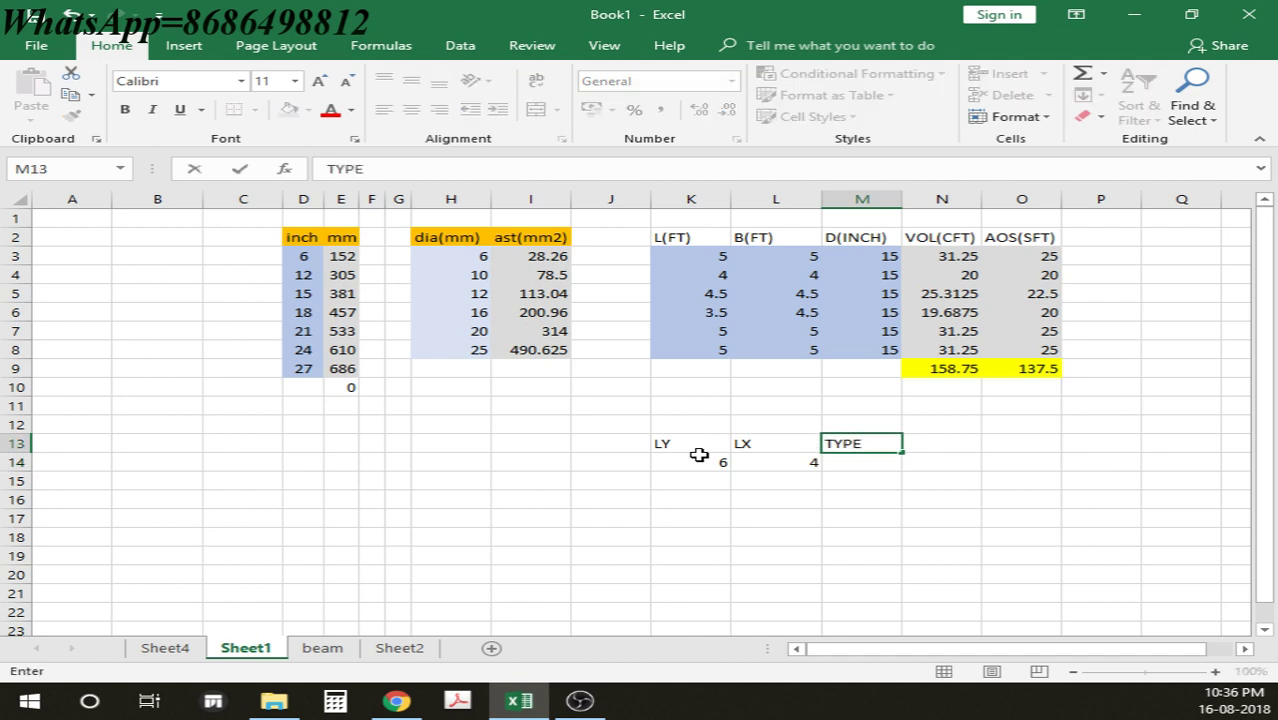
pyautogui.press('Return')
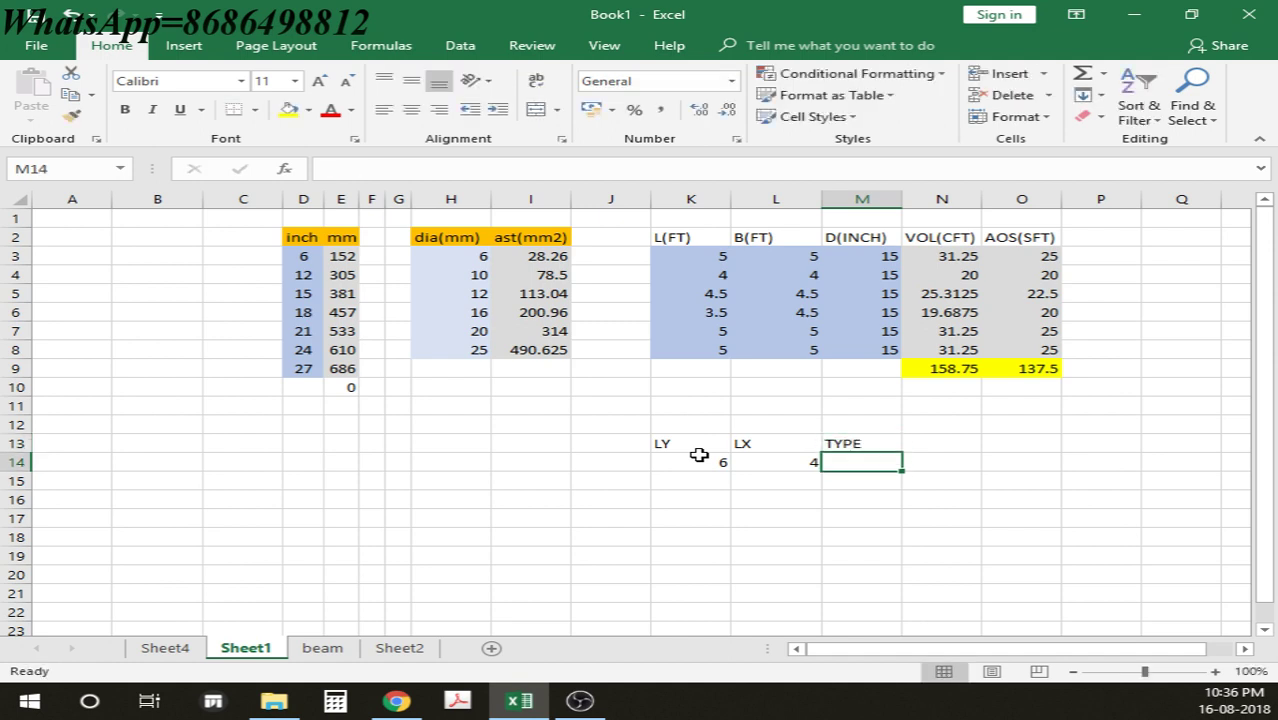
# Step: Classify the slab type in M14 with the formula =IF(K14/L14<2,"TWS","OWS")
pyautogui.write('=IF(')
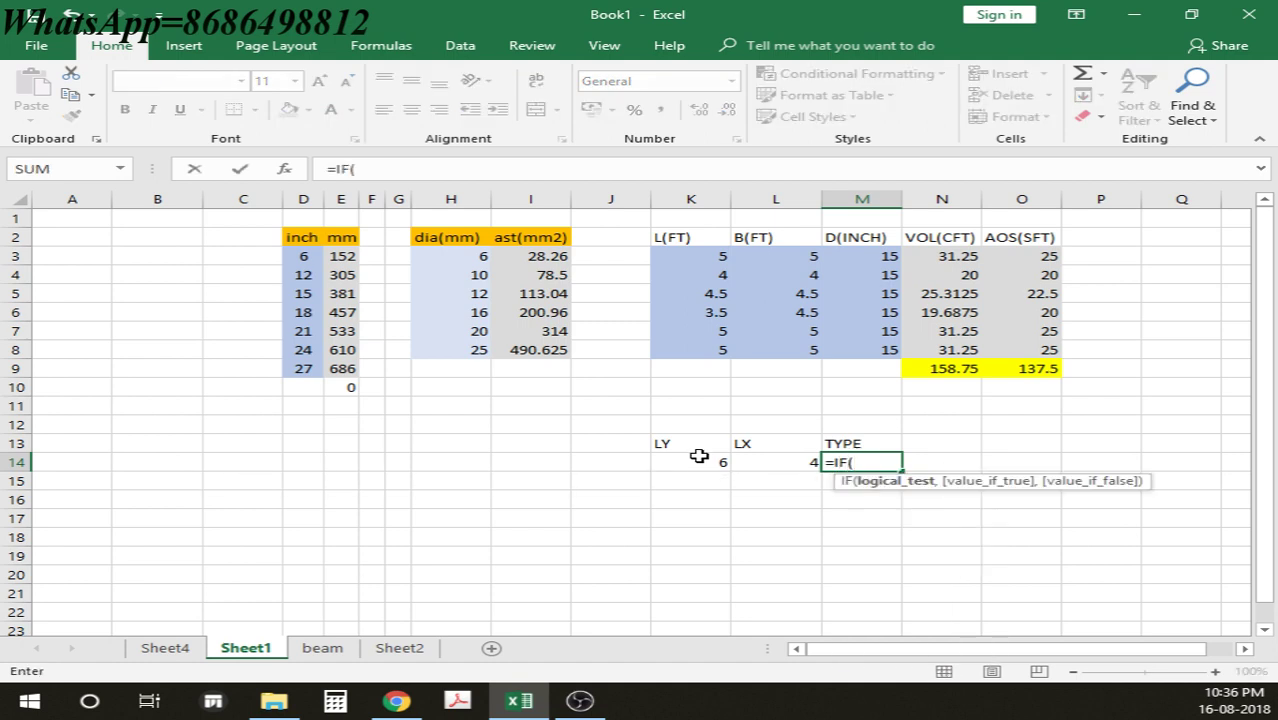
pyautogui.click(699, 460)
pyautogui.write('/')
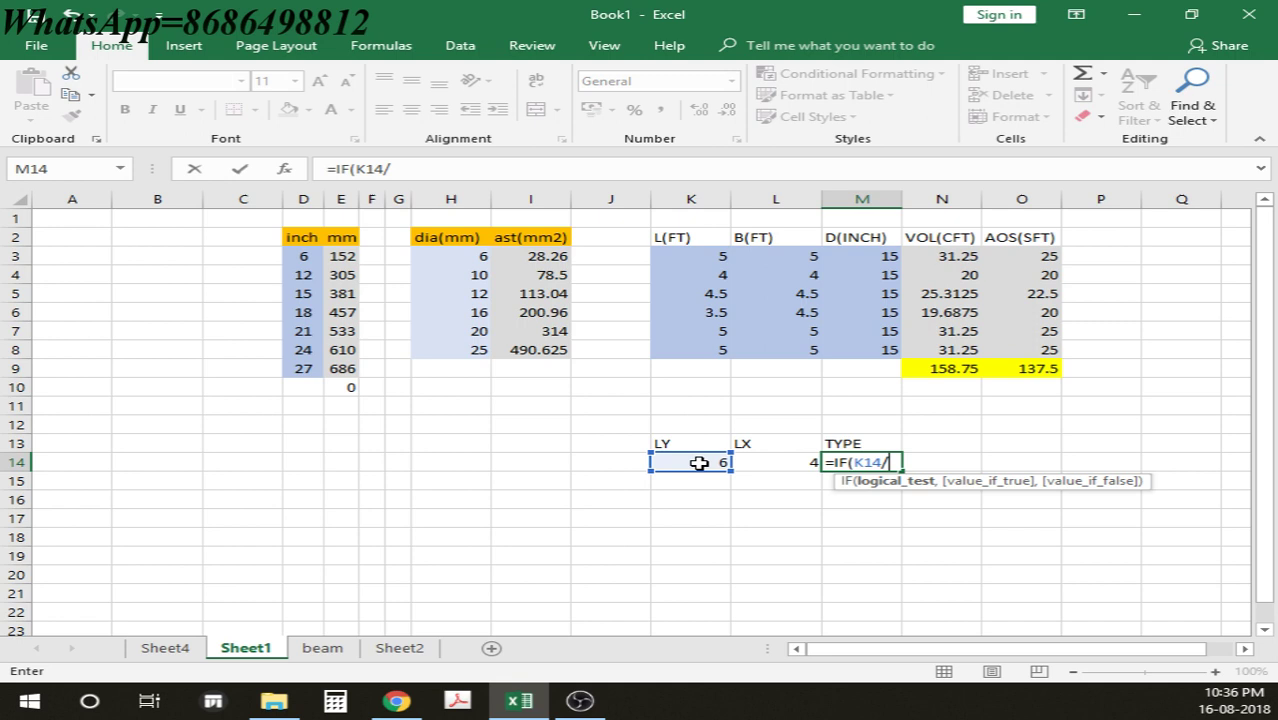
pyautogui.click(752, 464)
pyautogui.write('<2')
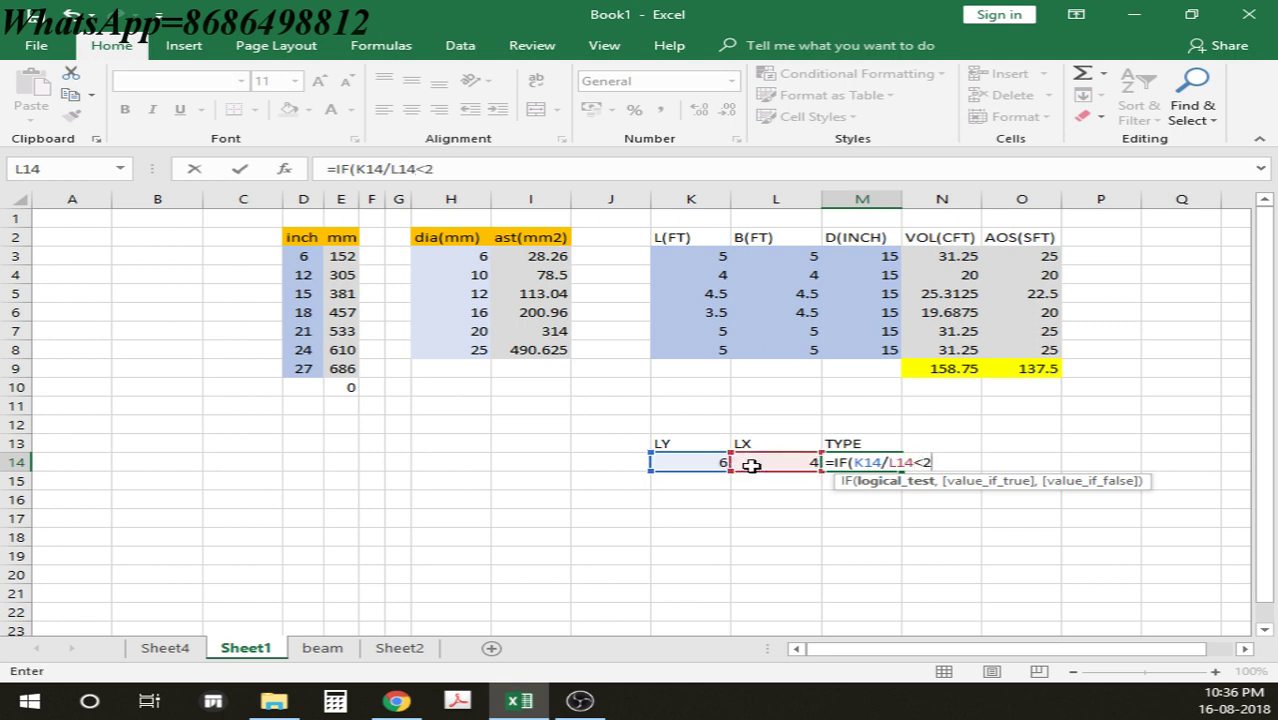
pyautogui.write(',')
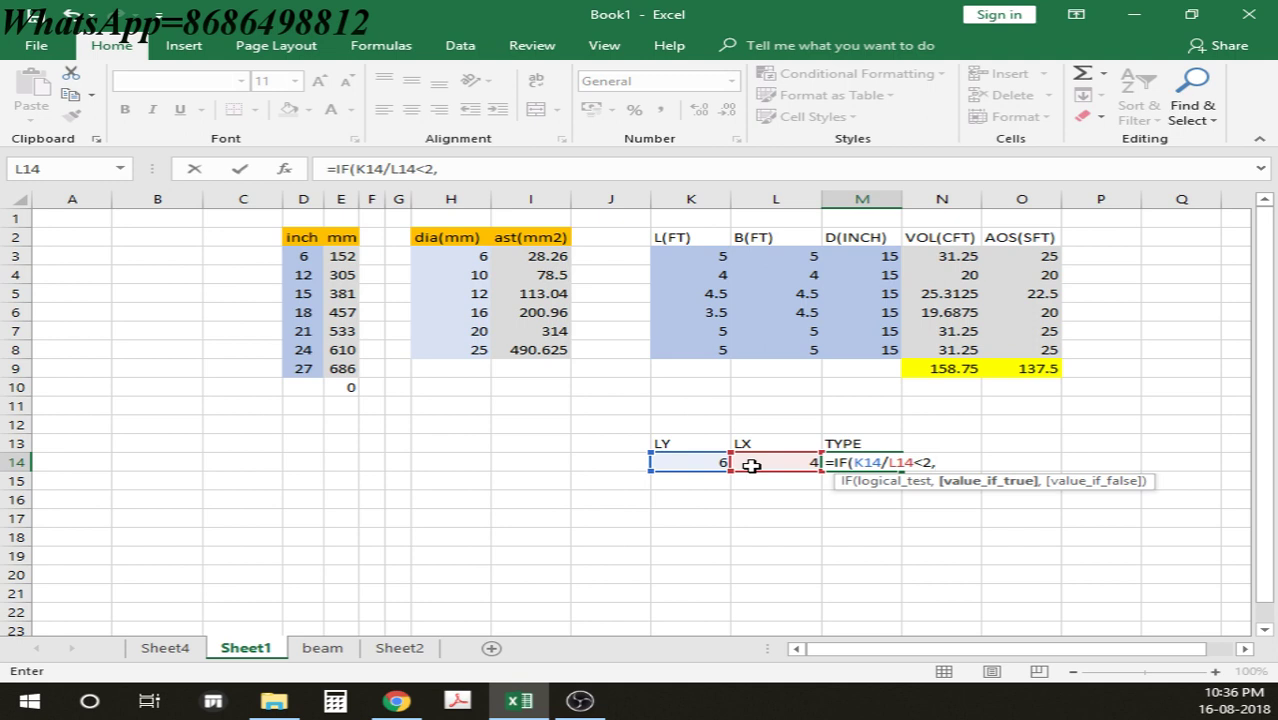
pyautogui.write('""')
pyautogui.click(437, 169)
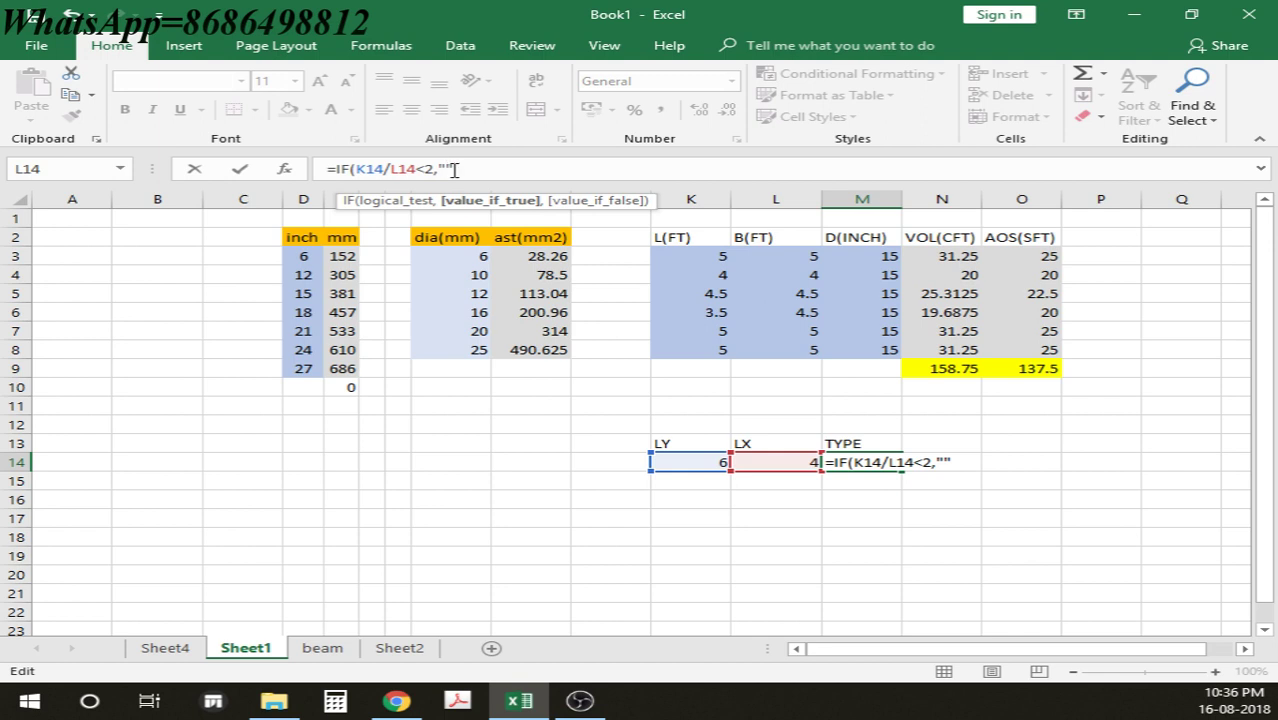
pyautogui.write('TWS')
pyautogui.write(',')
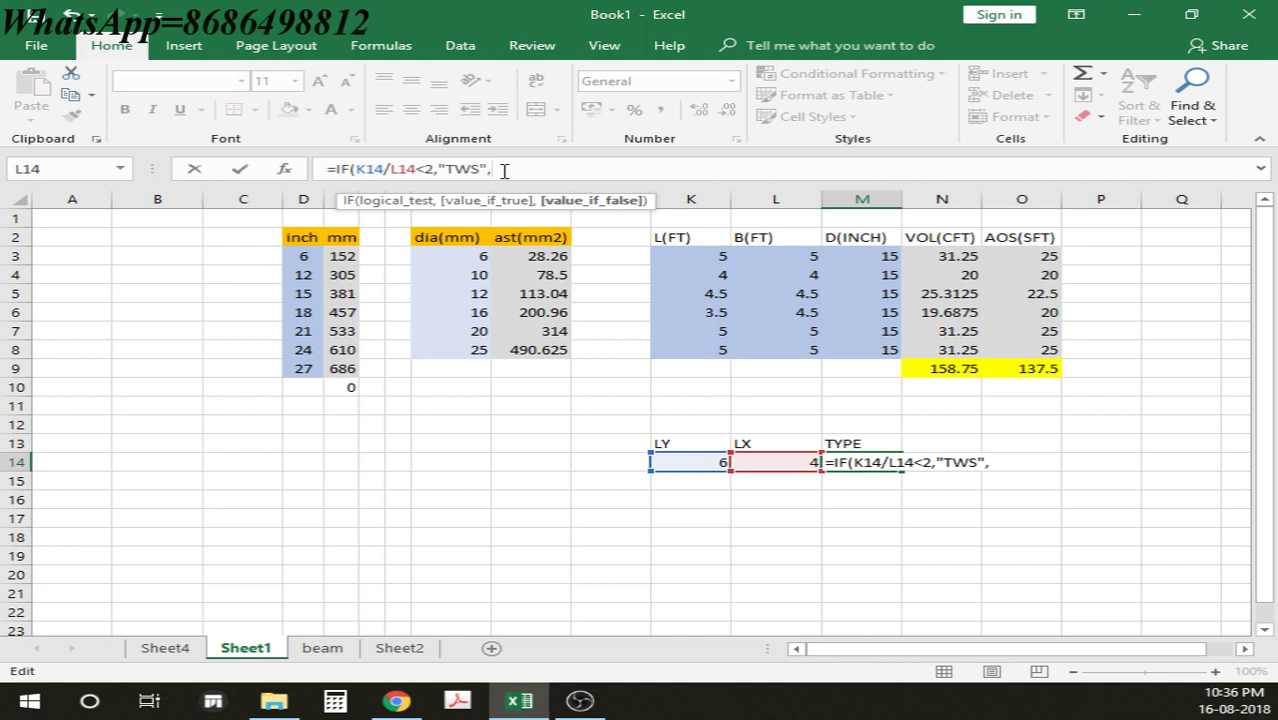
pyautogui.write('""OWS')
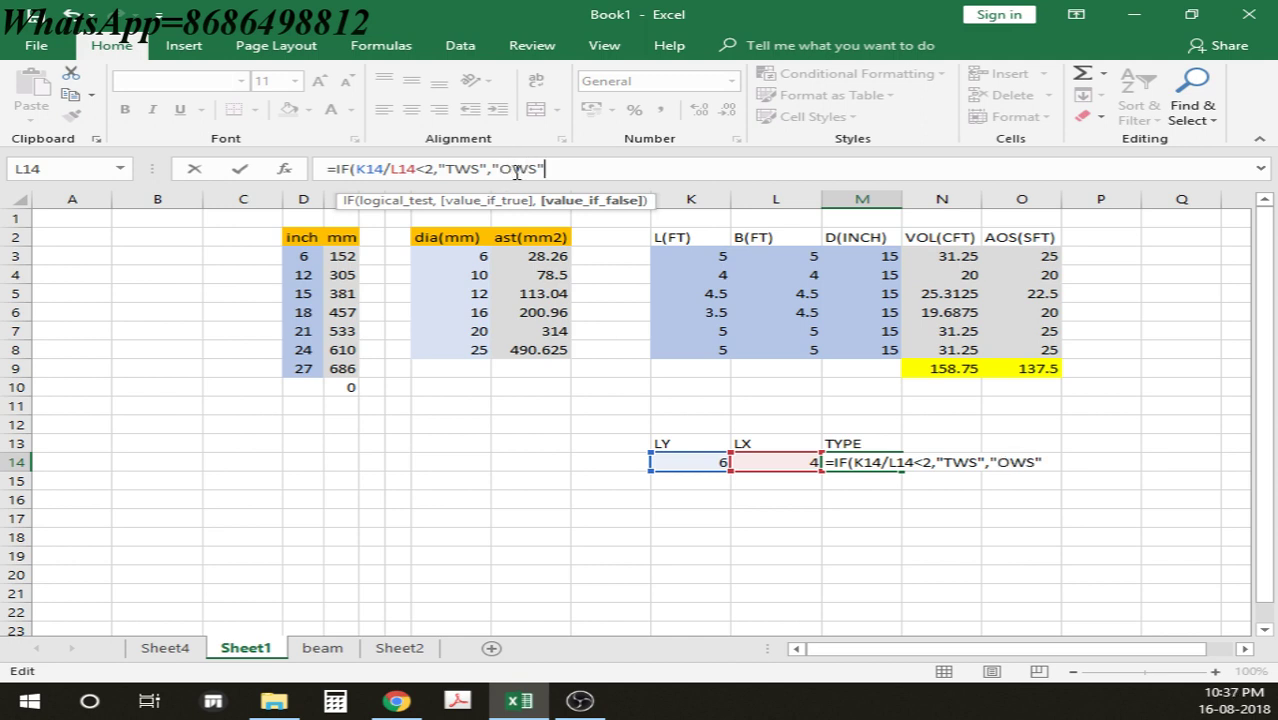
pyautogui.write(')')
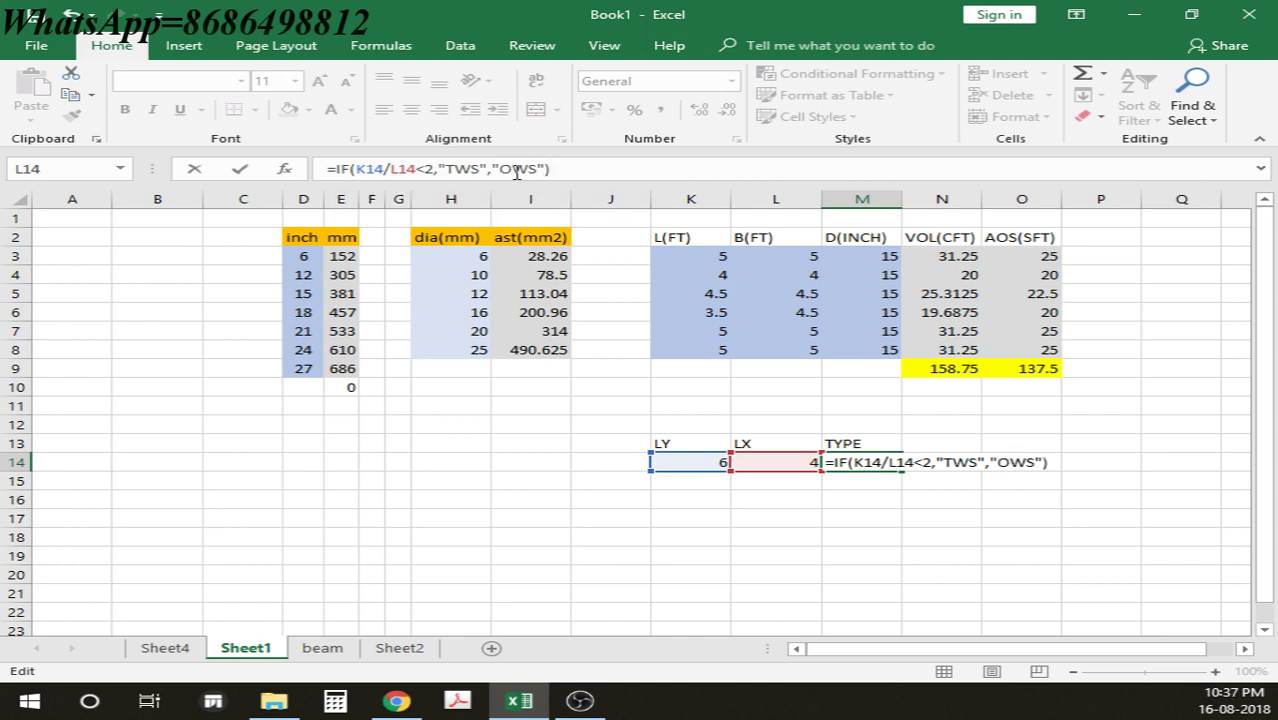
pyautogui.press('Return')
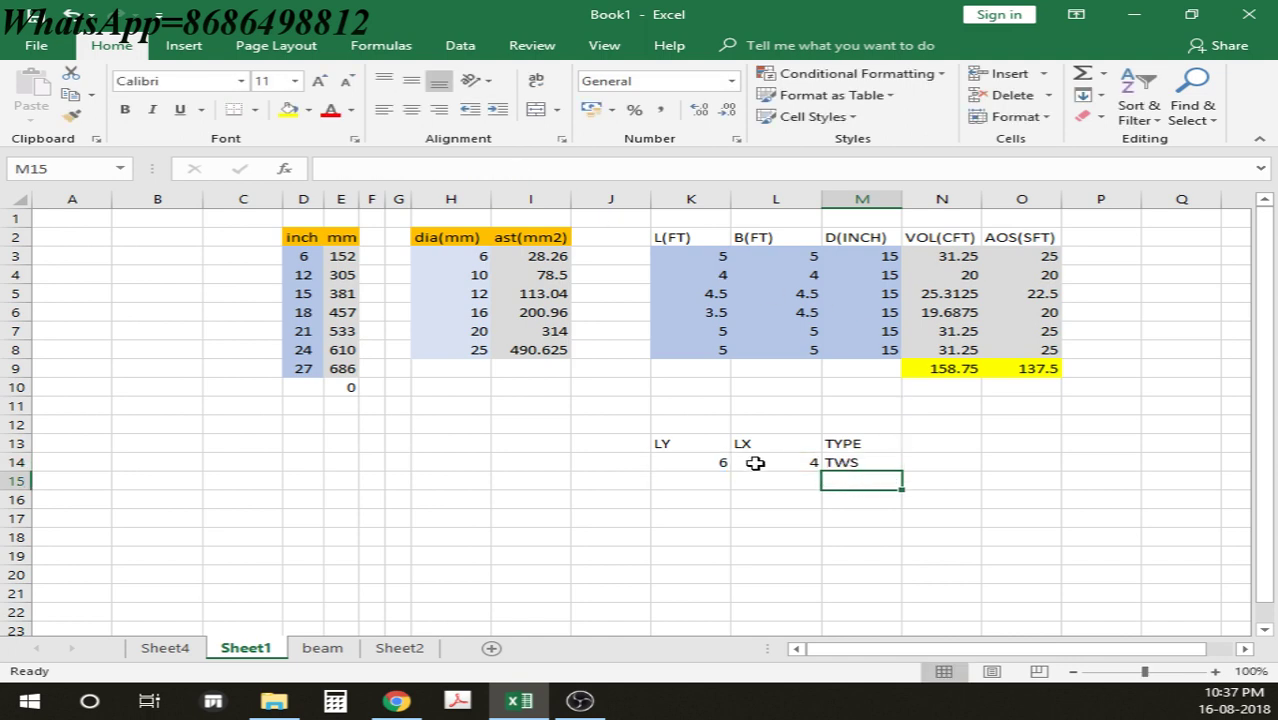
# Step: Test the TYPE formula by setting LY in K14 to 7 and LX in L14 to 2, and check M14
pyautogui.click(706, 464)
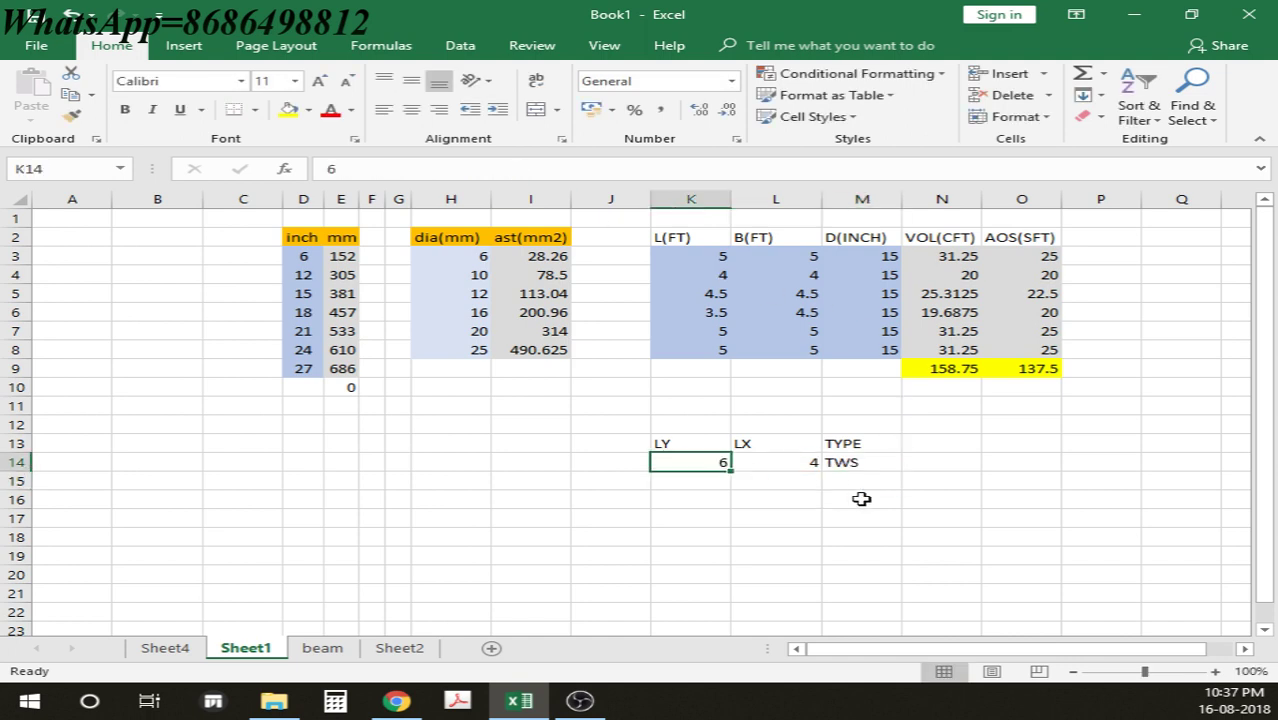
pyautogui.write('7')
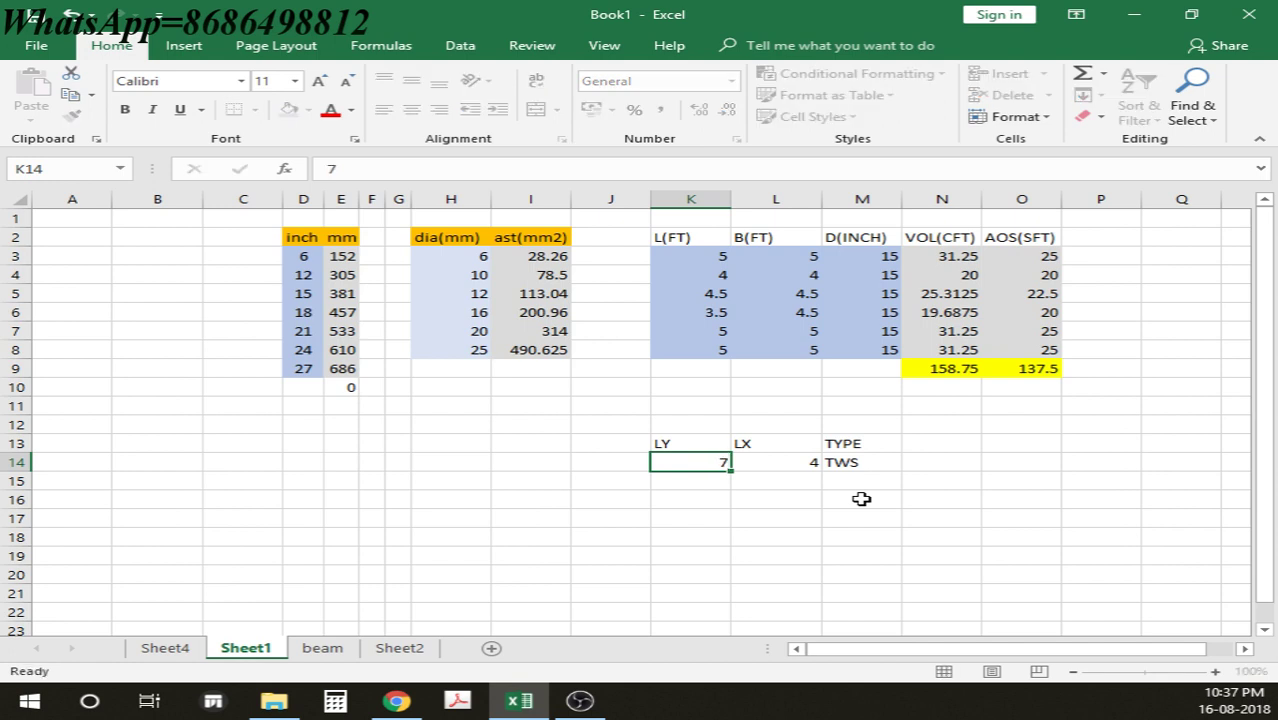
pyautogui.press('Return')
pyautogui.click(780, 463)
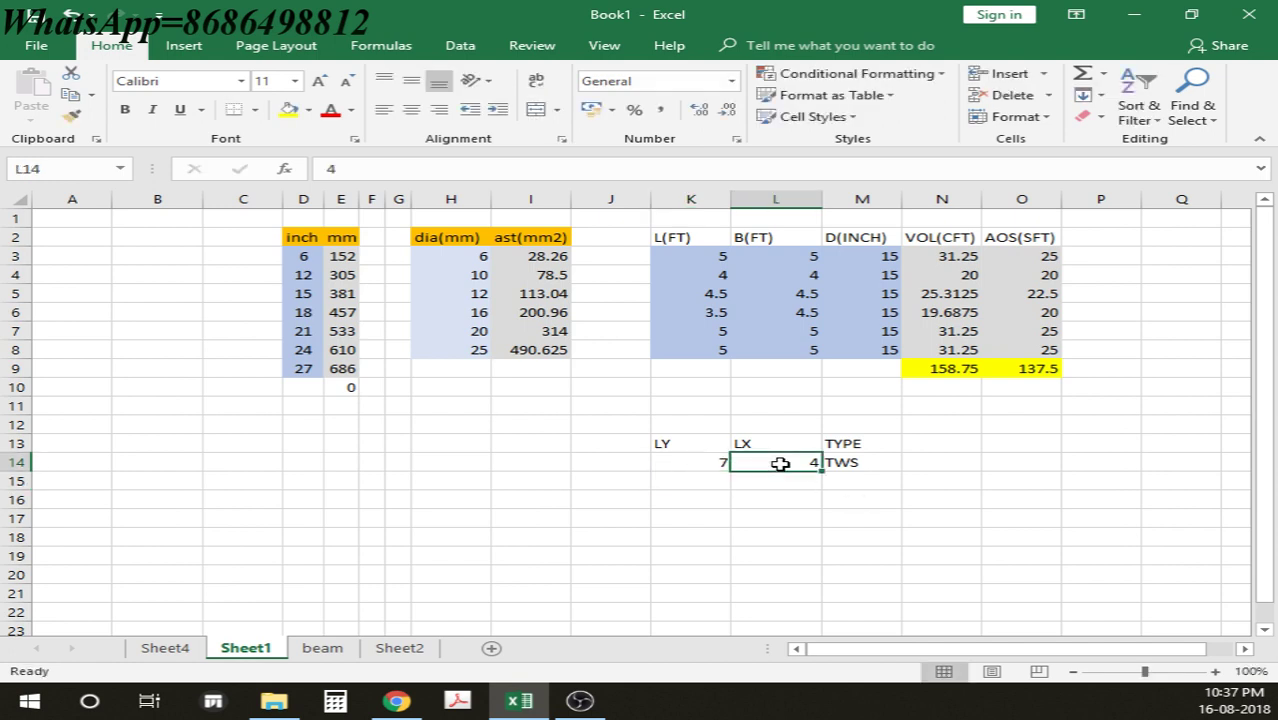
pyautogui.write('2')
pyautogui.press('Return')
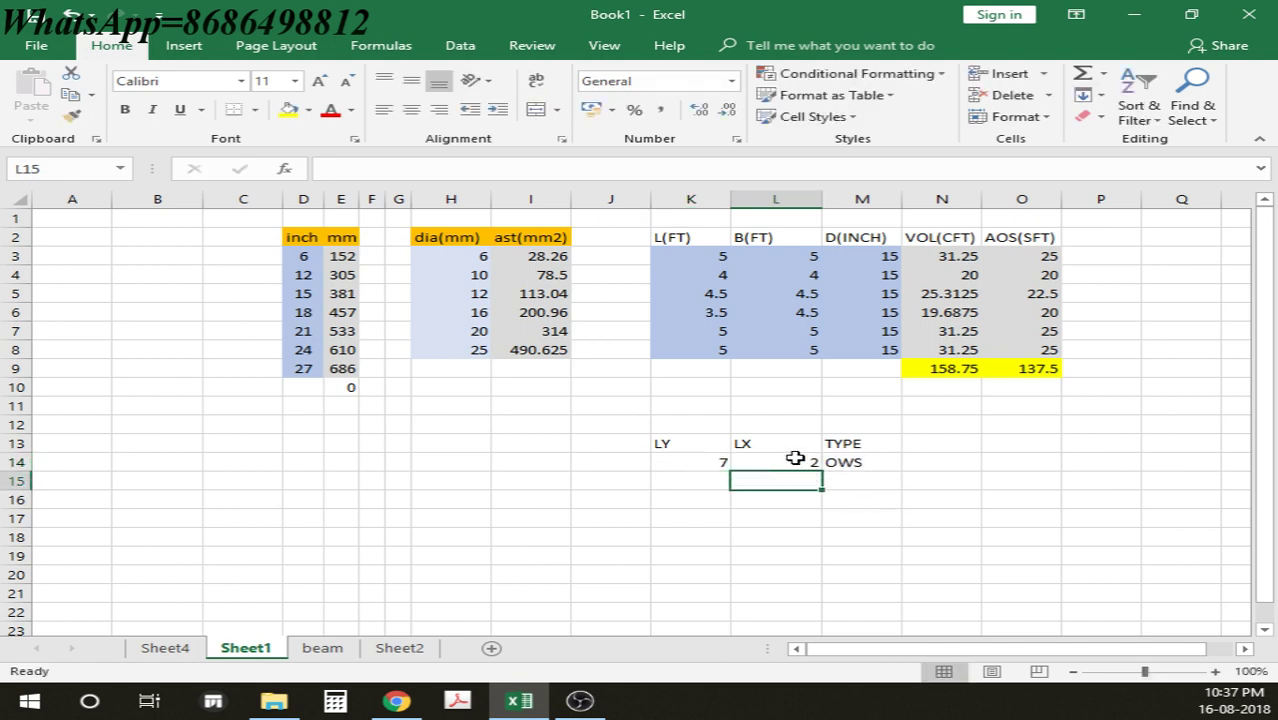
pyautogui.click(834, 461)
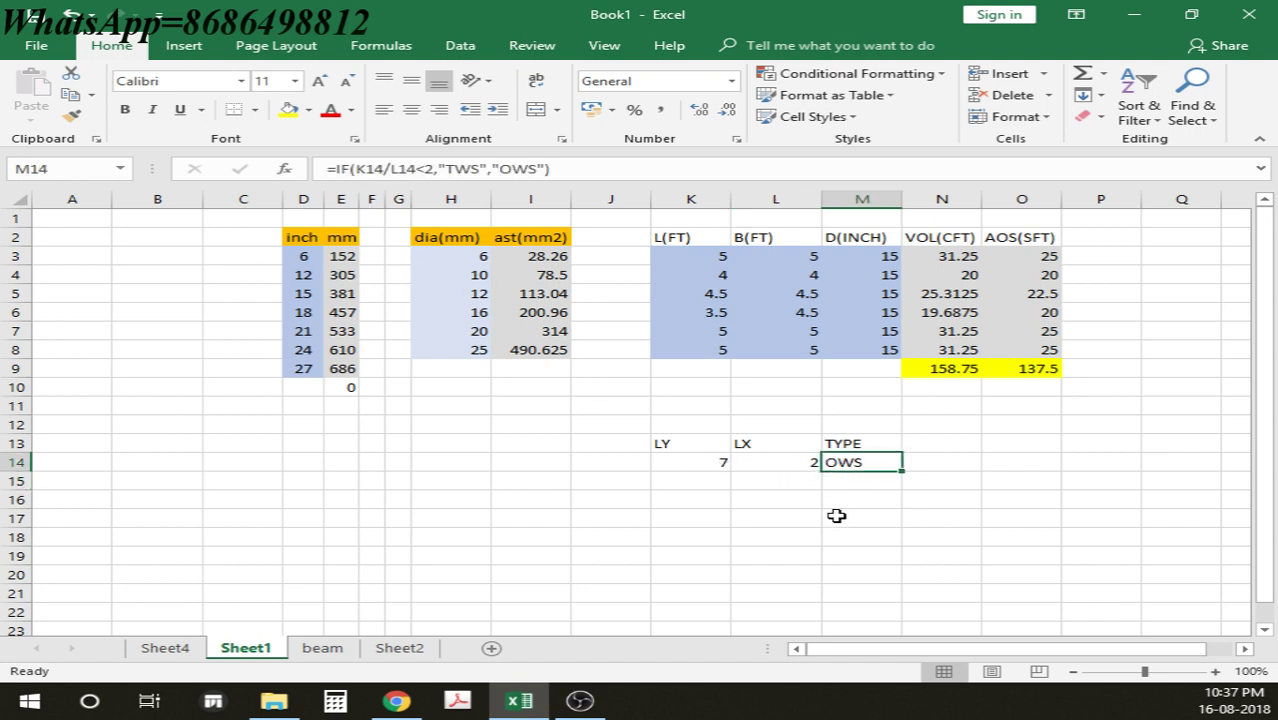
pyautogui.moveTo(810, 540); pyautogui.dragTo(450, 537)
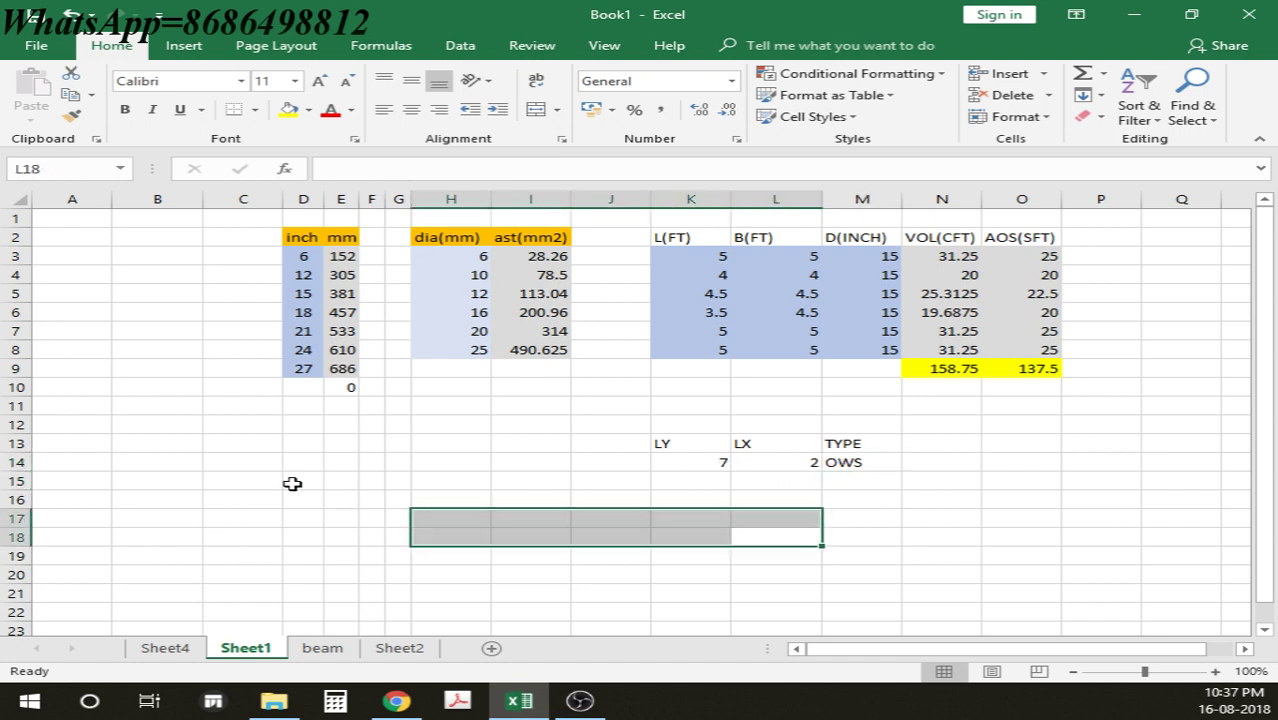
pyautogui.moveTo(240, 462); pyautogui.dragTo(835, 560)
pyautogui.moveTo(1021, 443); pyautogui.dragTo(226, 233)
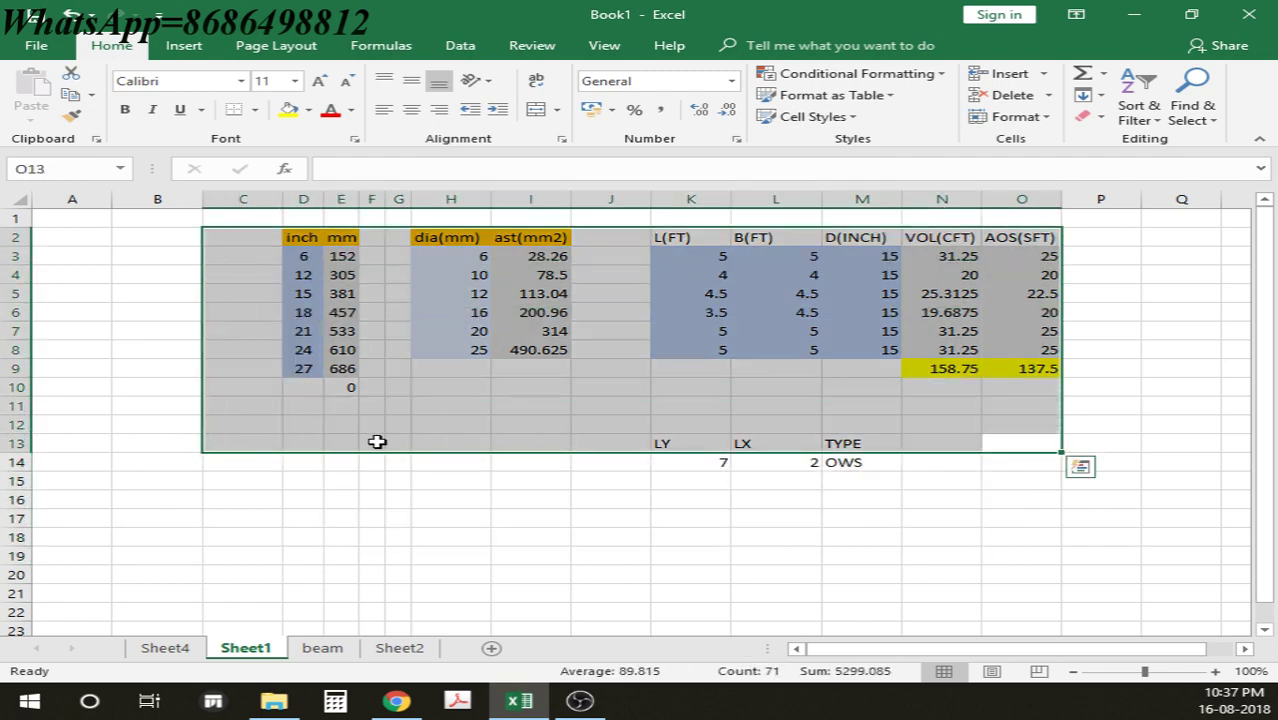
pyautogui.click(437, 514)
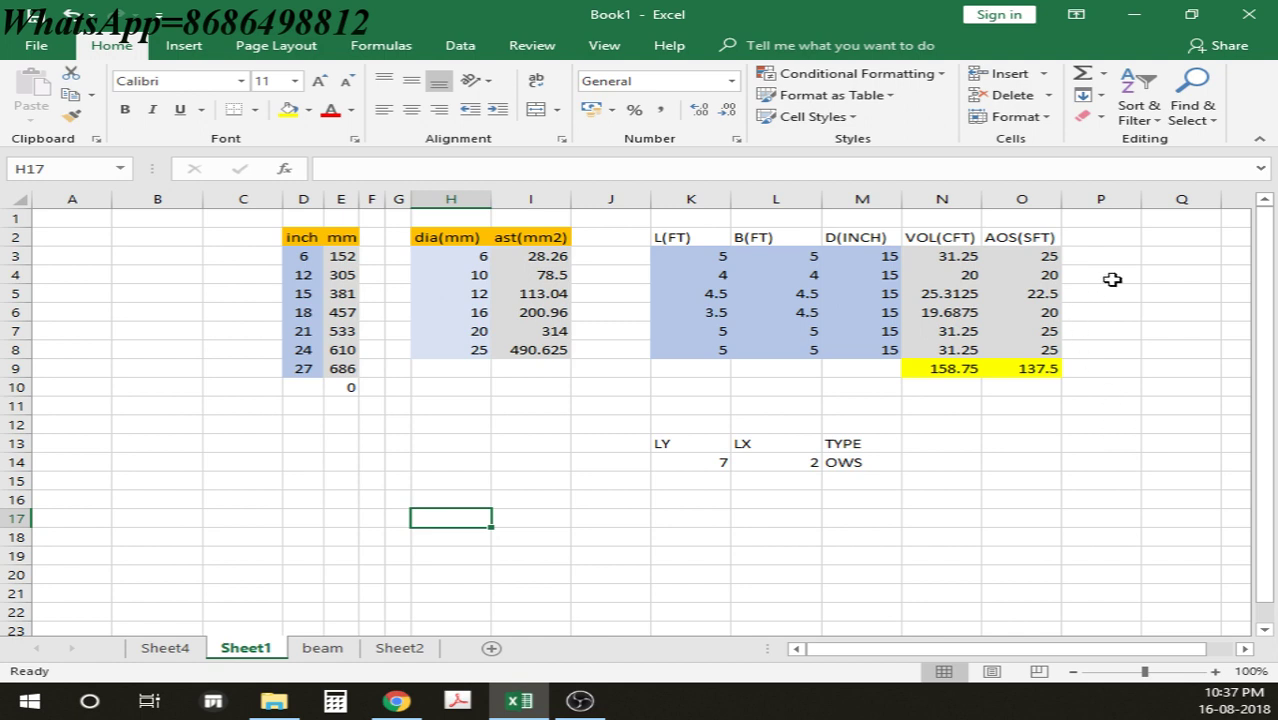
pyautogui.moveTo(1158, 240); pyautogui.dragTo(205, 500)
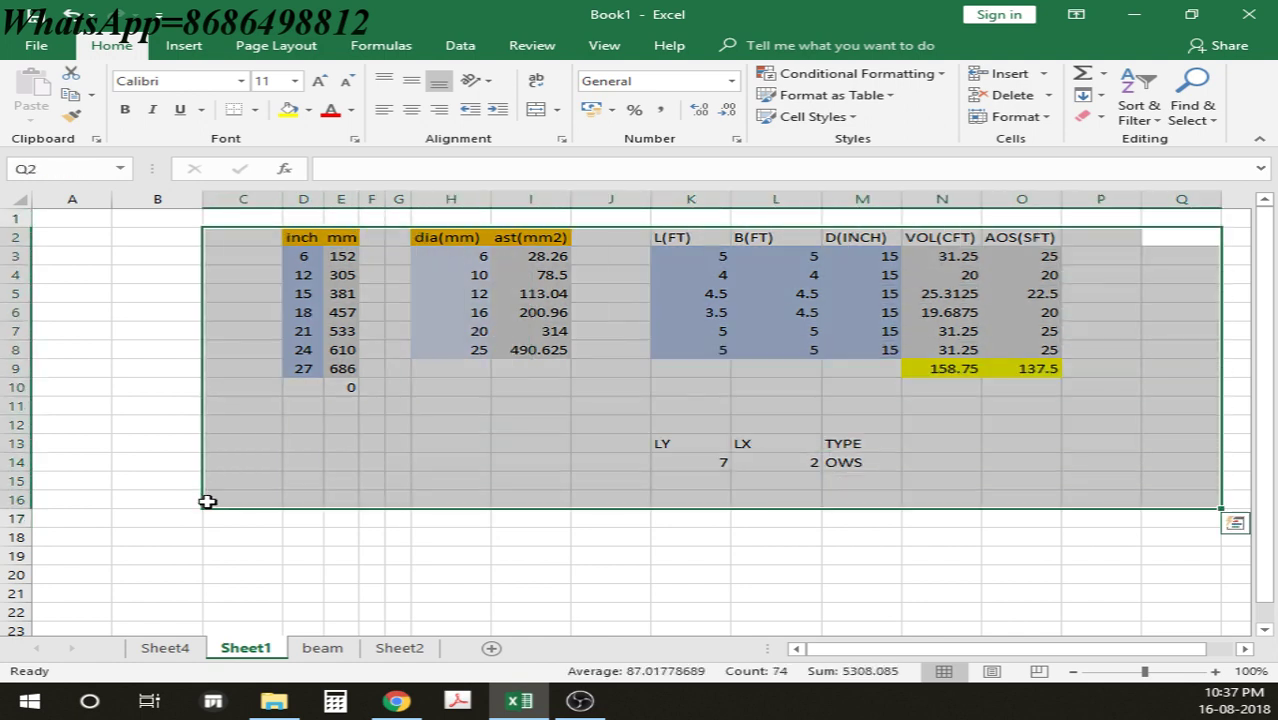
pyautogui.click(148, 331)
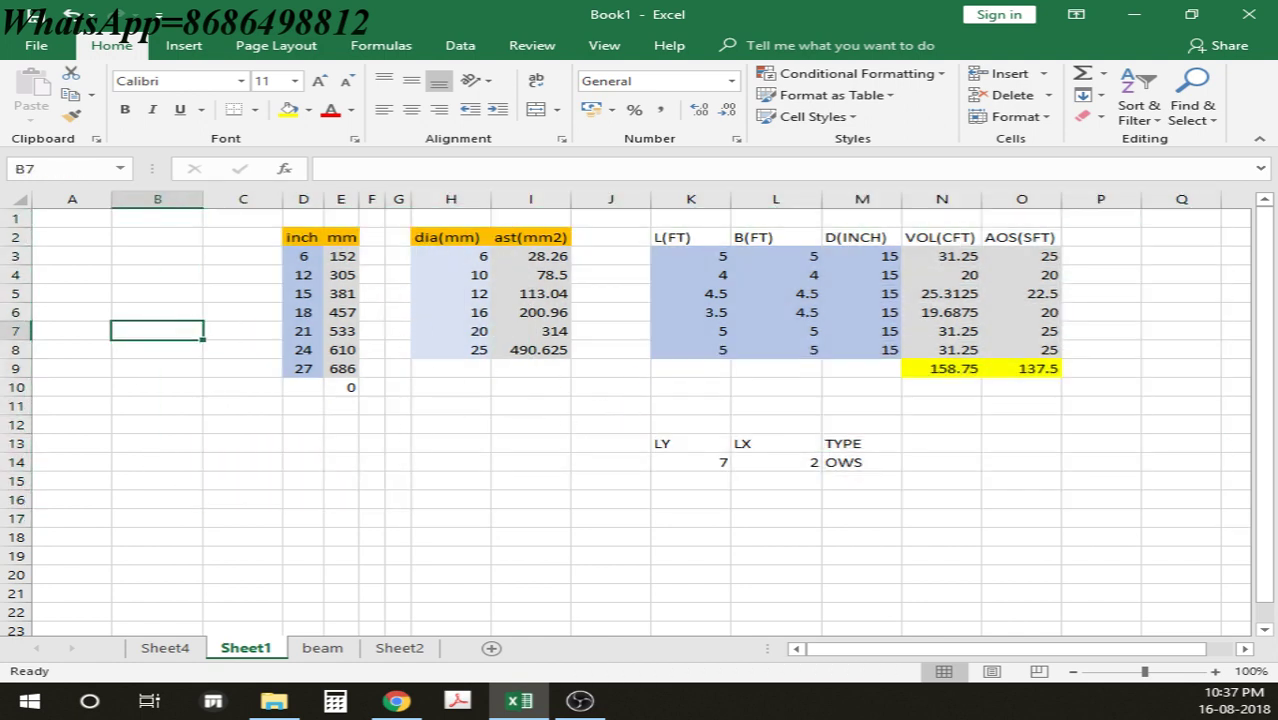
pyautogui.moveTo(160, 236); pyautogui.dragTo(1096, 540)
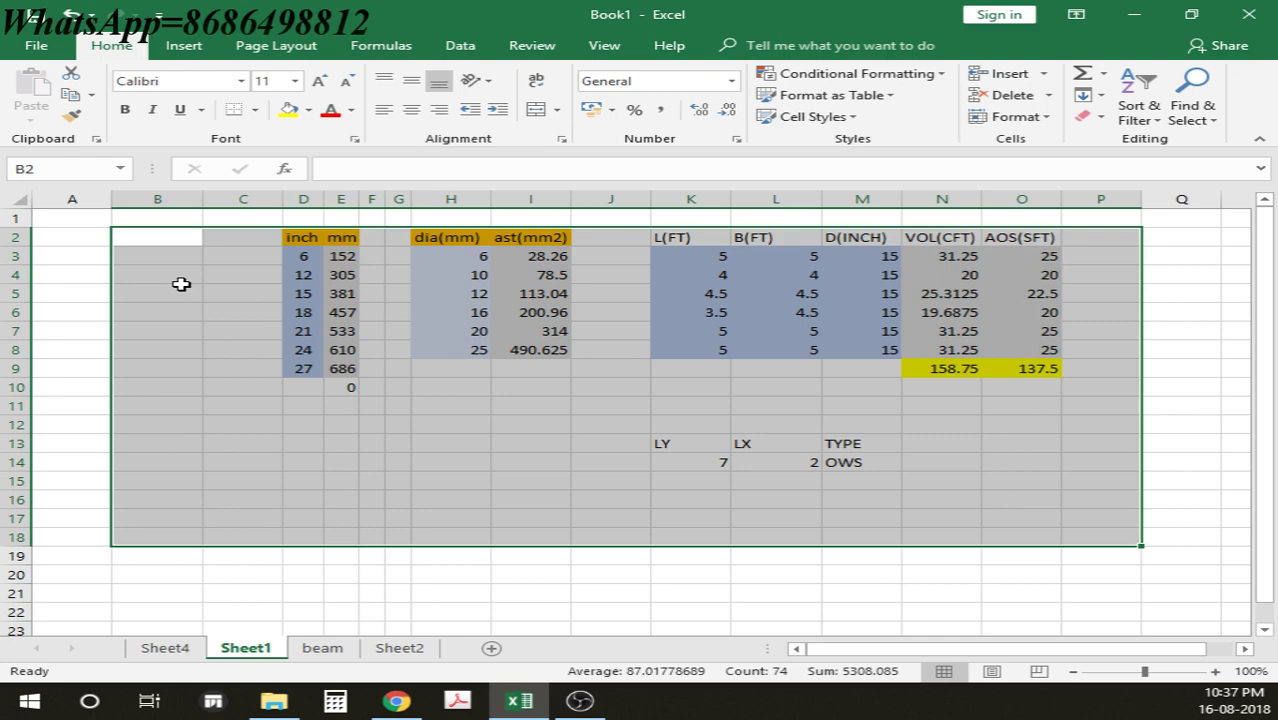
pyautogui.click(697, 513)
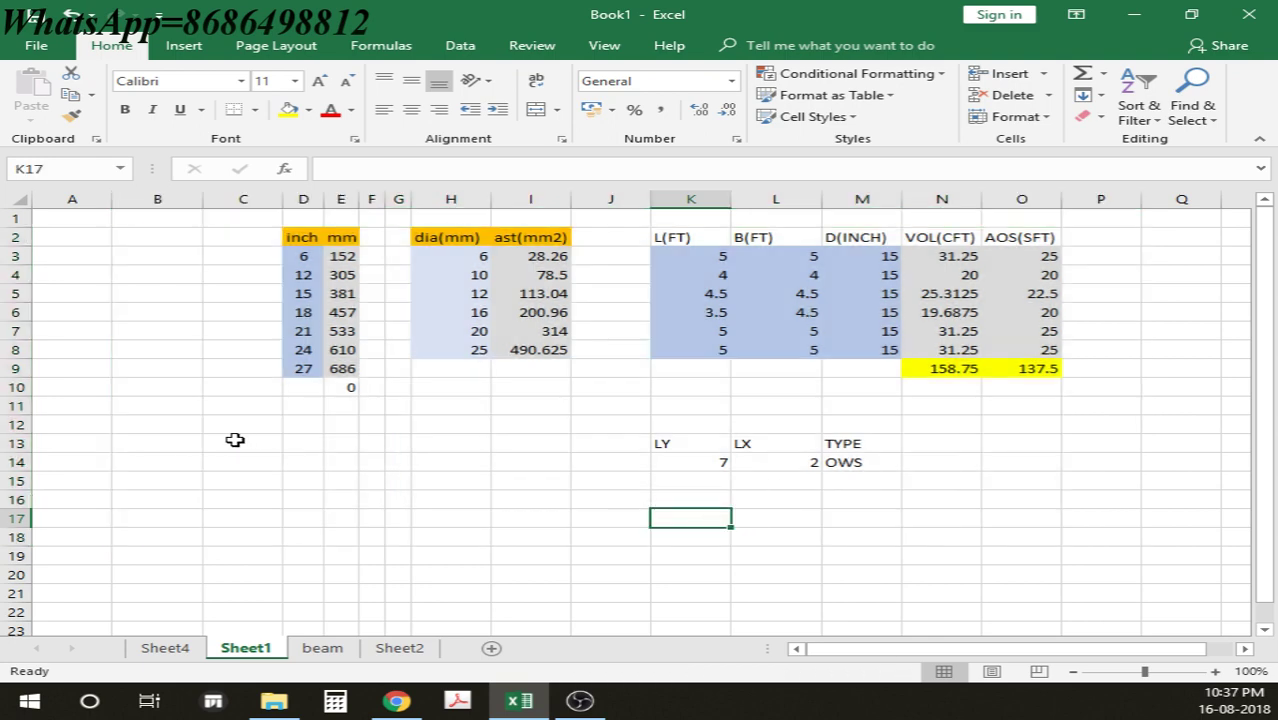
pyautogui.moveTo(250, 222); pyautogui.dragTo(1158, 531)
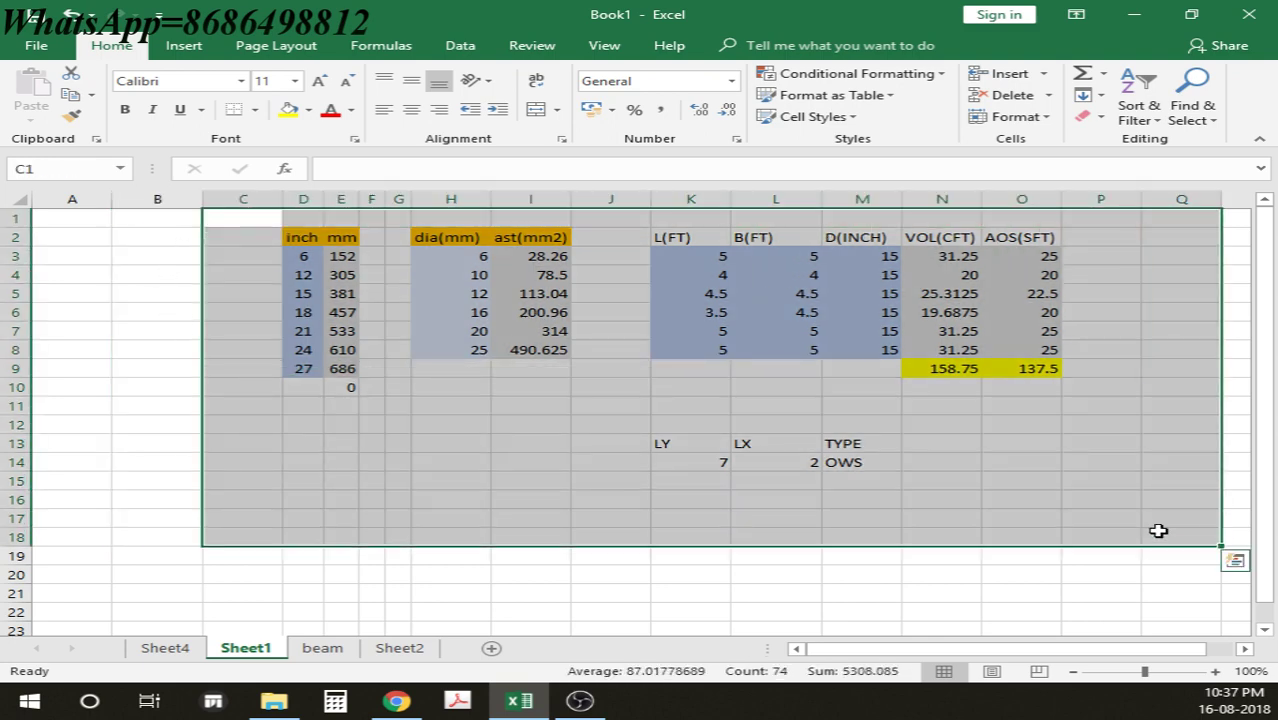